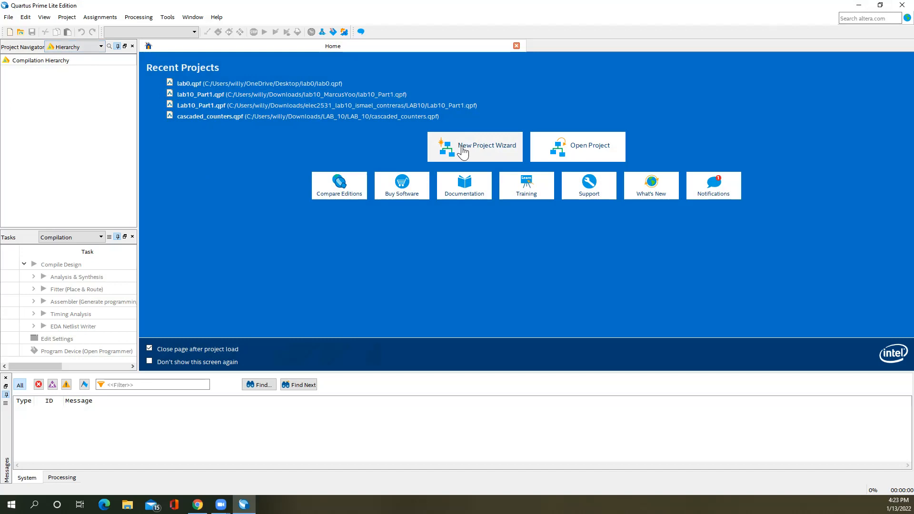
Step: Start a new project and set its working directory to a new folder named lab0 on the Desktop
click(9, 17)
click(25, 69)
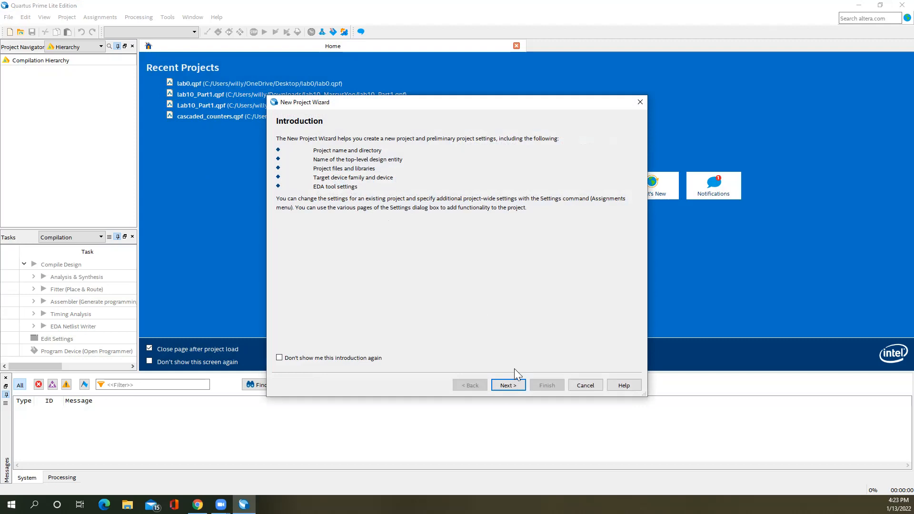
click(507, 386)
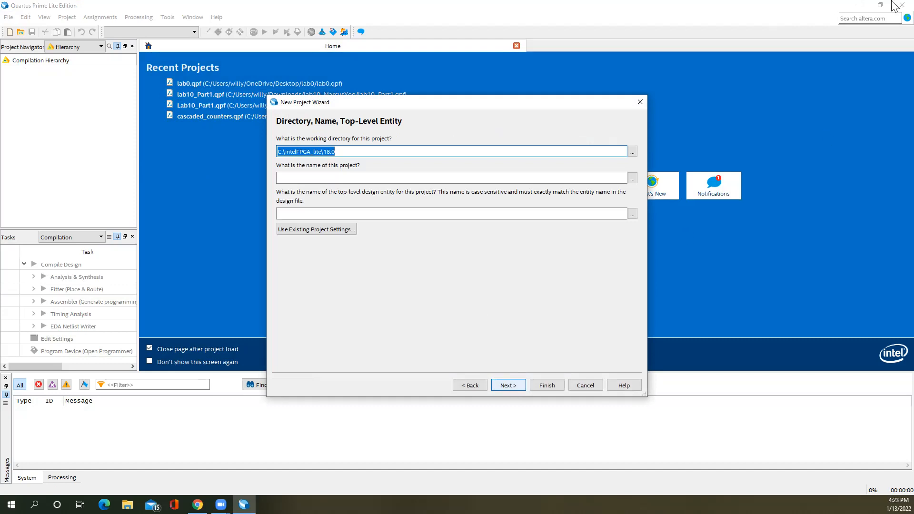
click(860, 5)
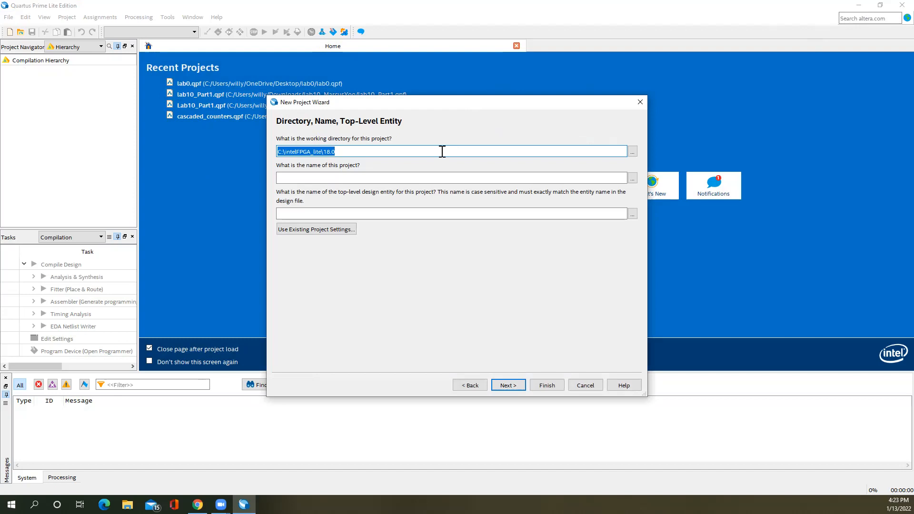
click(633, 153)
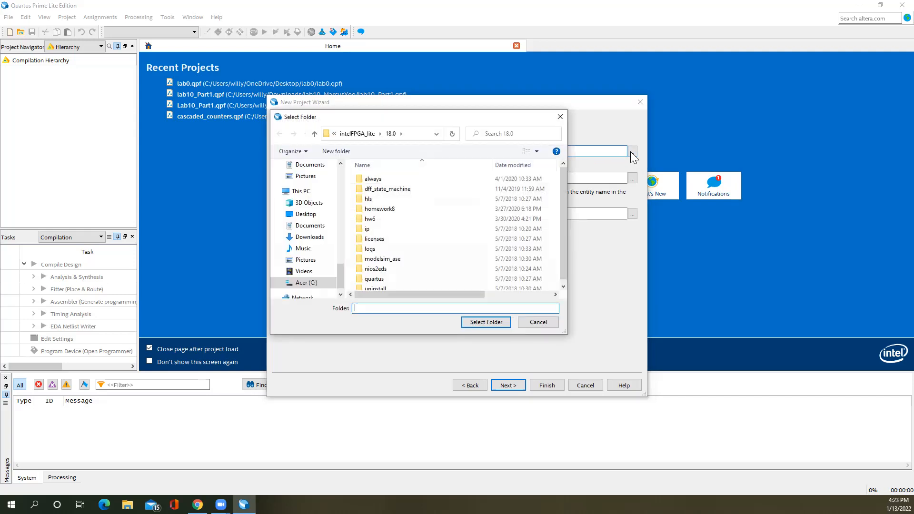
click(312, 217)
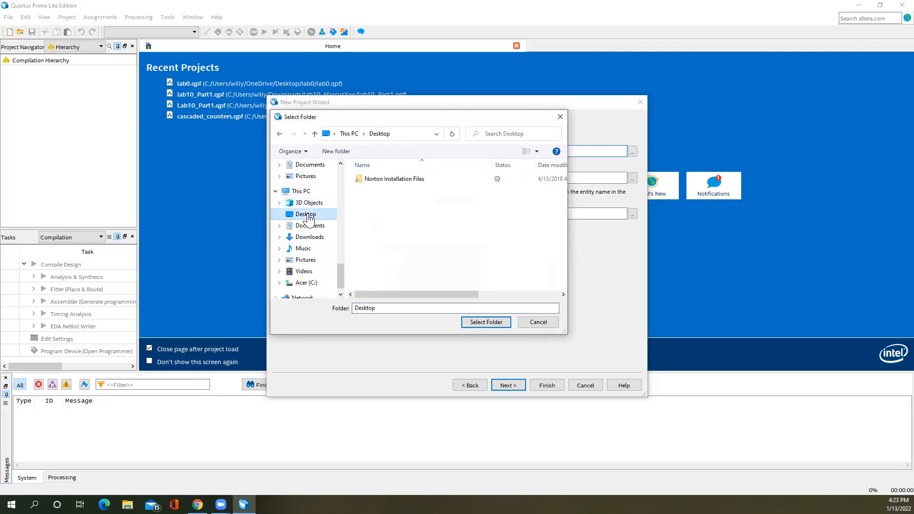
click(340, 153)
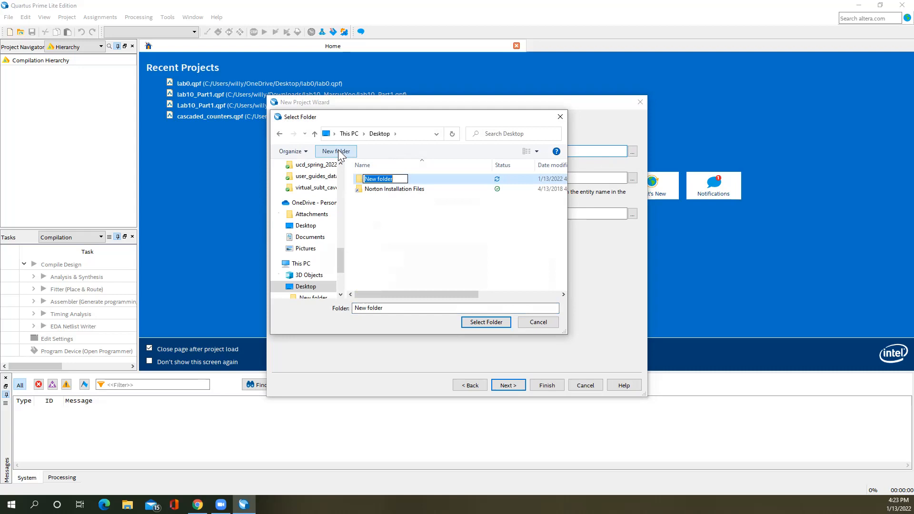
text(lab0)
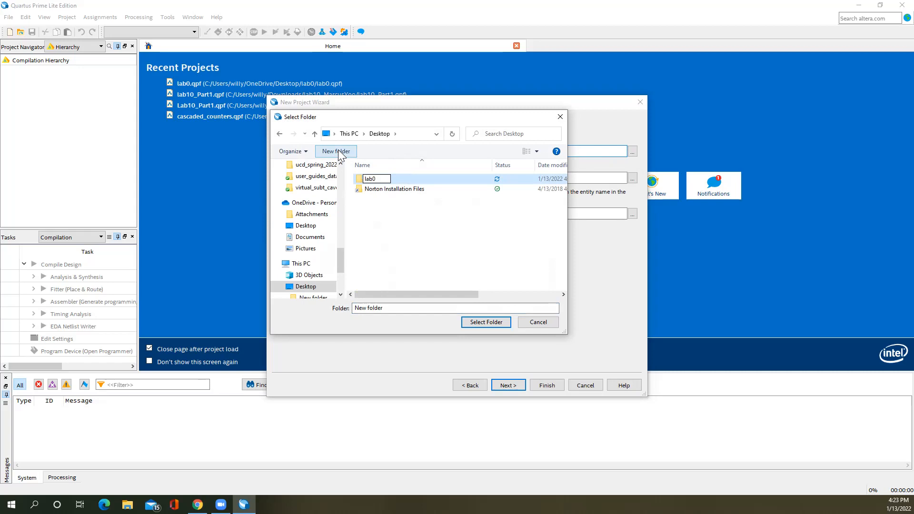
key(Return)
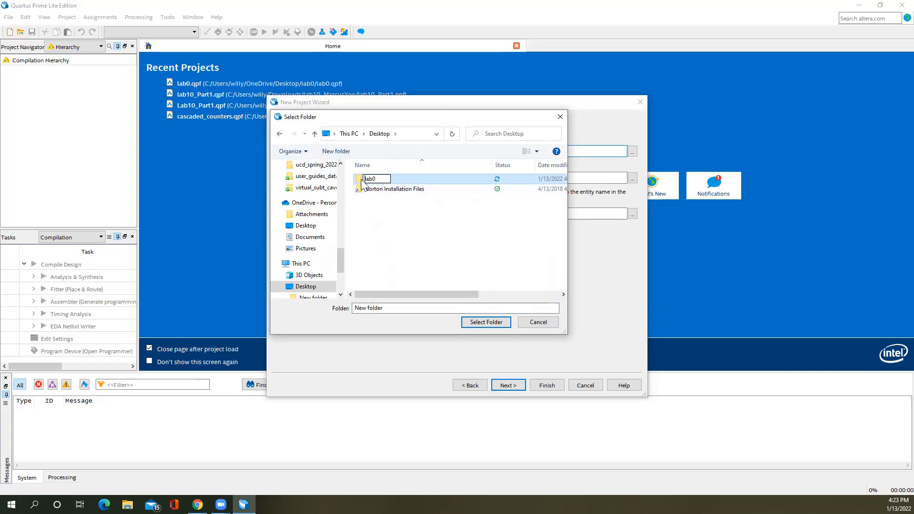
click(488, 322)
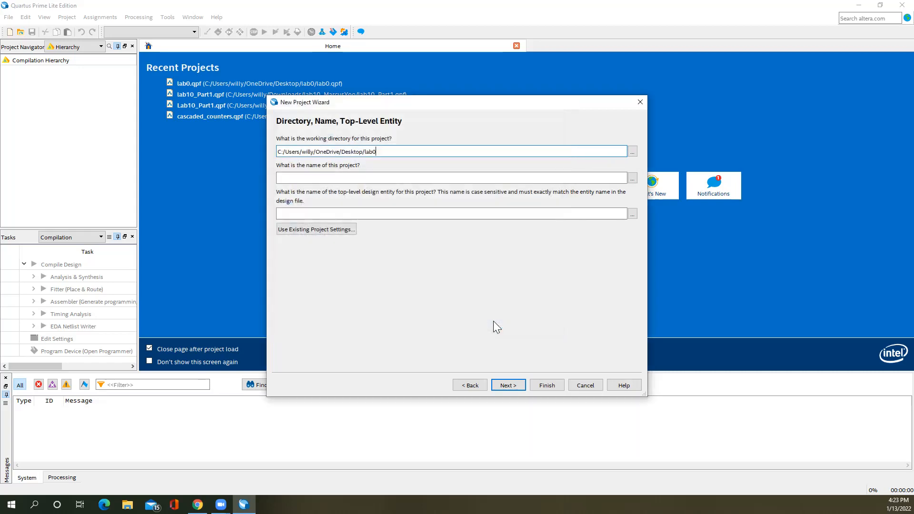
Step: Name both the project and its top-level design entity lab0
click(379, 179)
text(lab0)
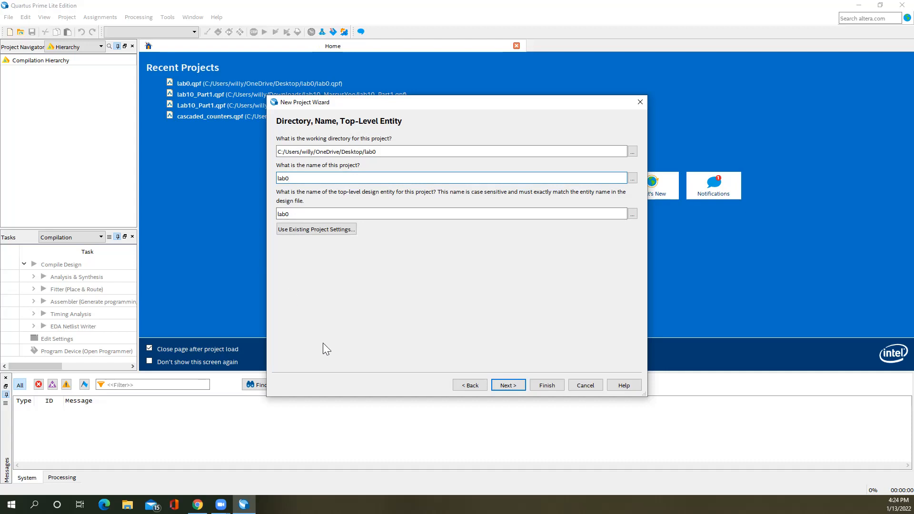
click(509, 386)
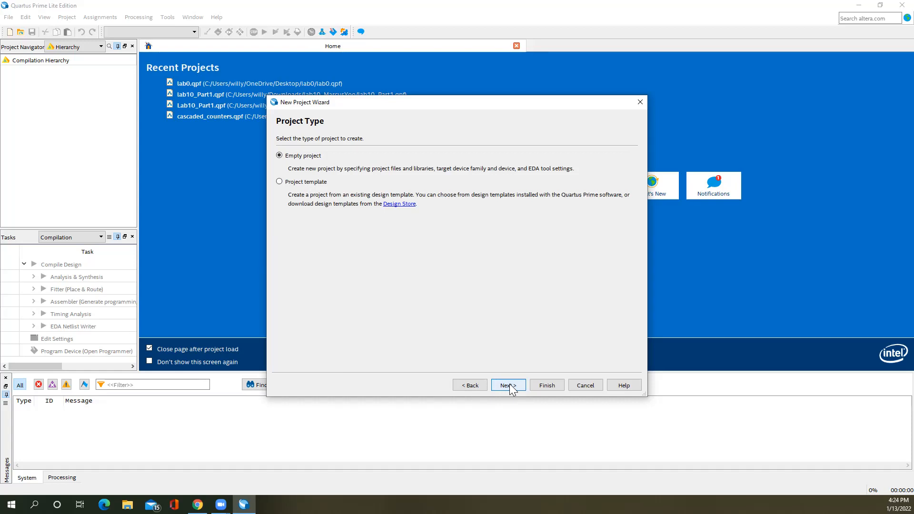
Step: Create the project as an empty project with no added files, the Cyclone V device family and no EDA tools
click(508, 385)
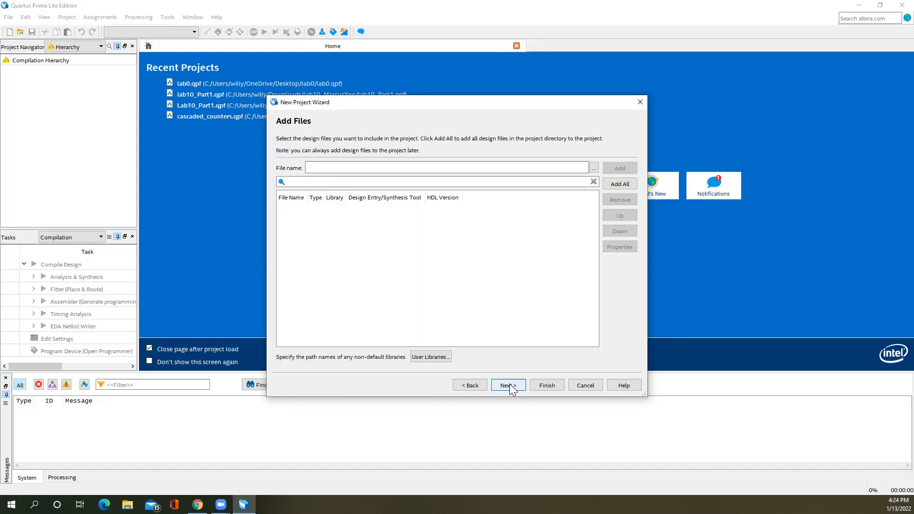
click(508, 385)
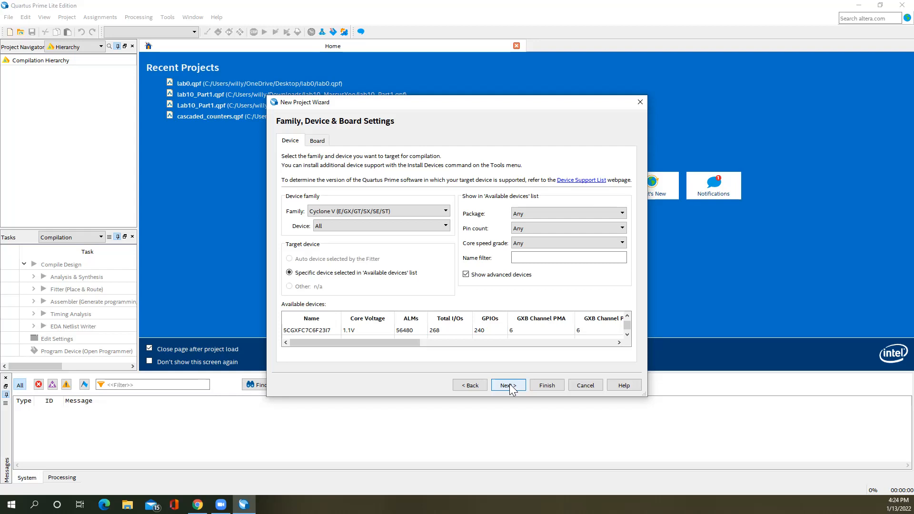
click(508, 386)
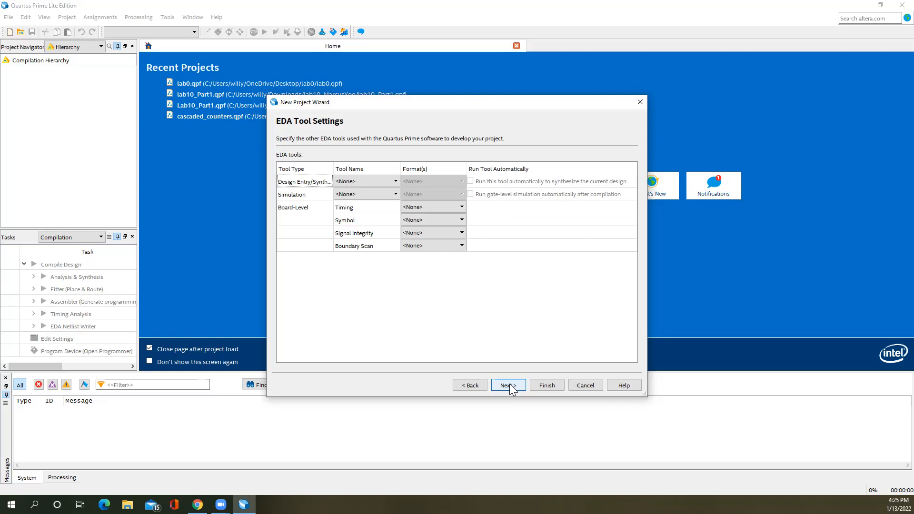
click(508, 386)
click(542, 385)
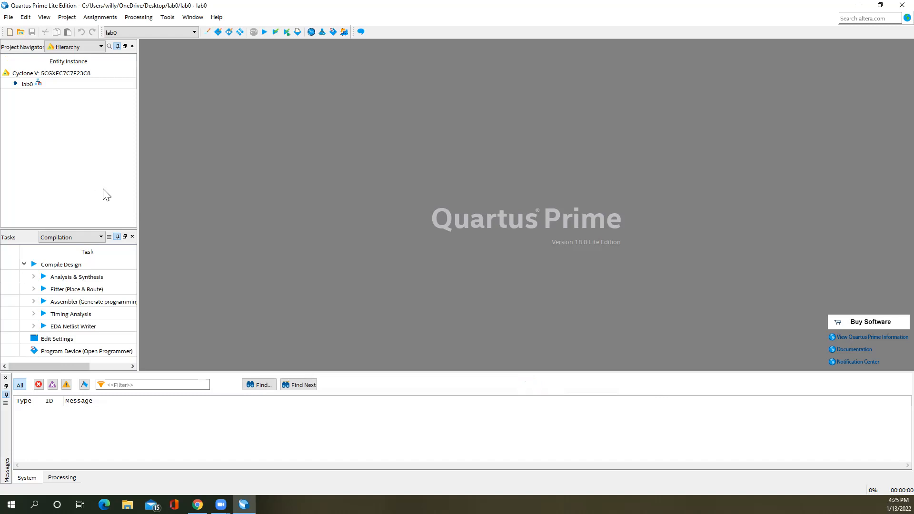
Step: Create a new Block Diagram/Schematic File in the lab0 project
click(8, 17)
click(14, 30)
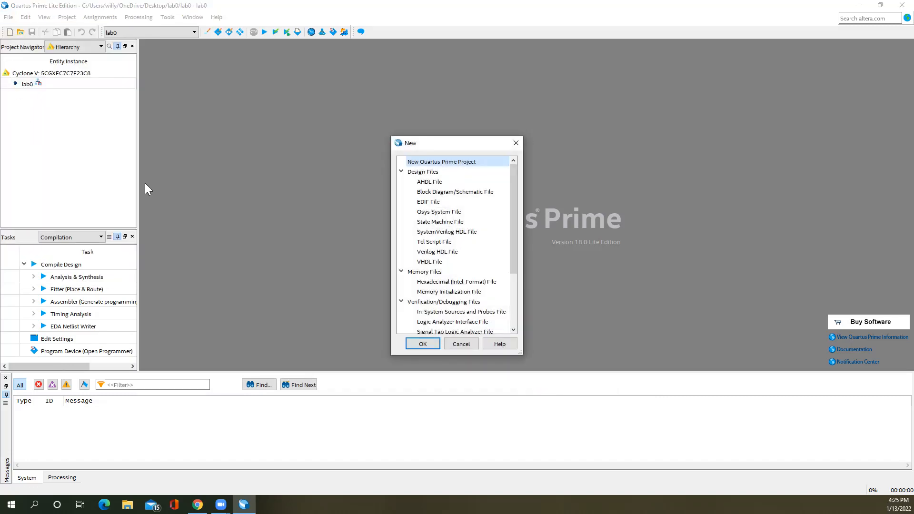
click(445, 193)
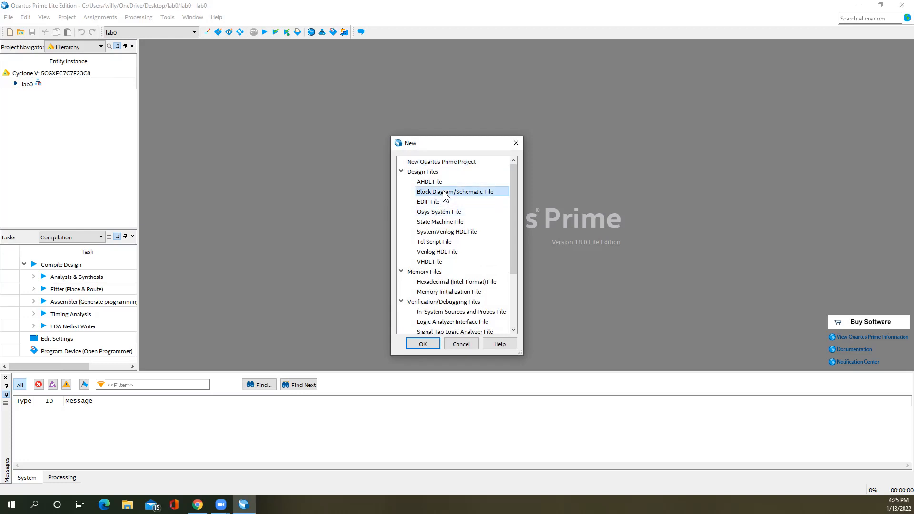
click(431, 343)
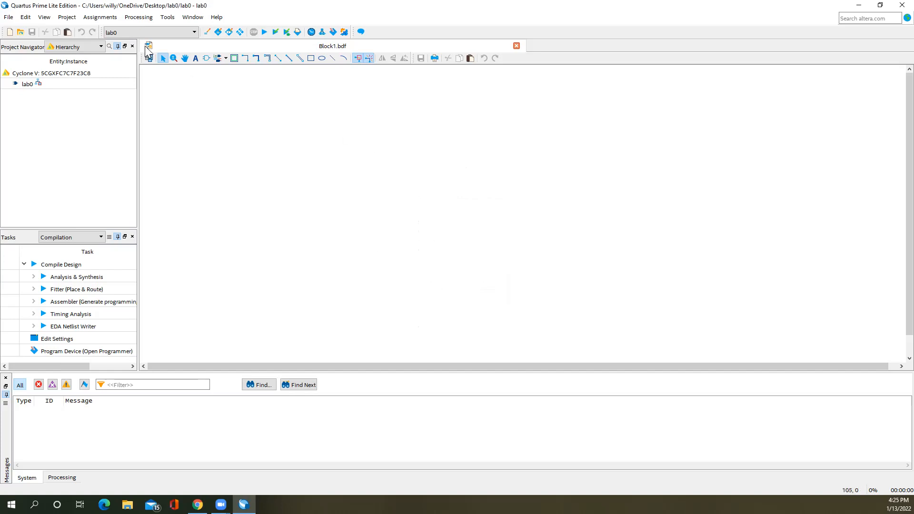
Step: Show the guidelines in the schematic editor and hide them again
click(46, 18)
click(57, 114)
click(44, 18)
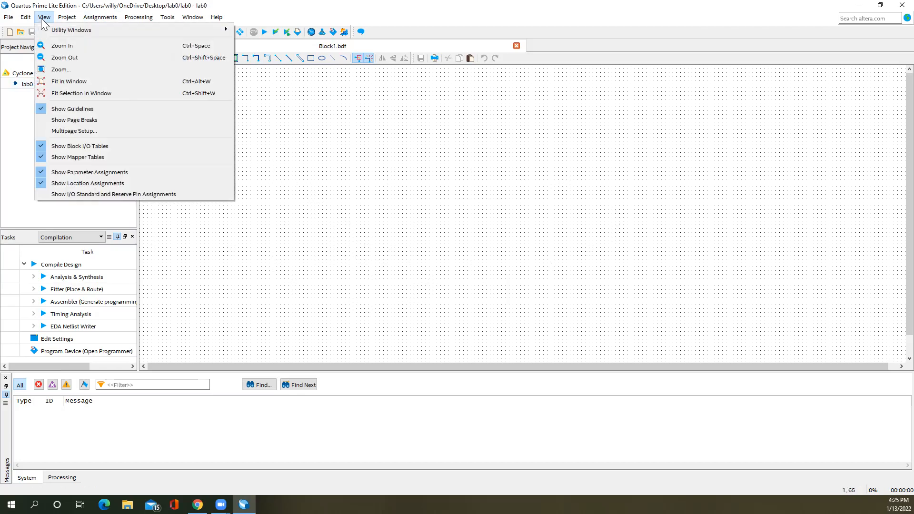
click(50, 108)
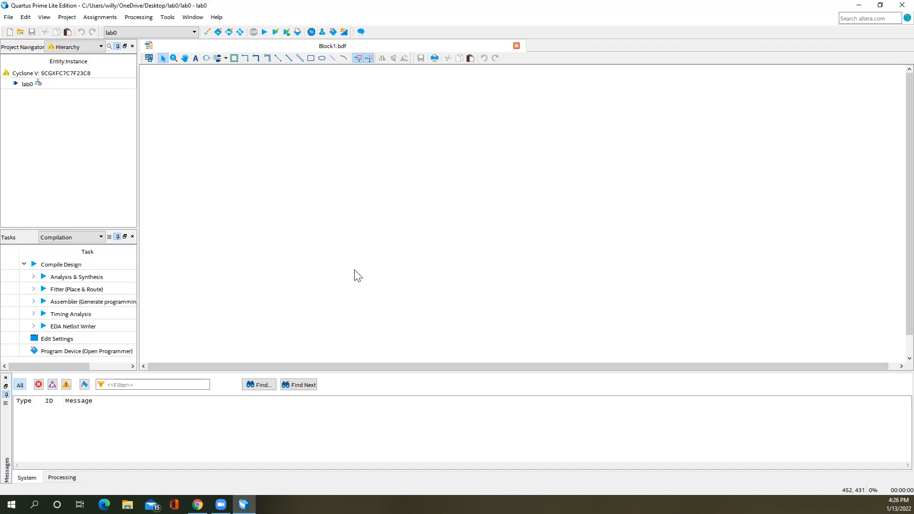
Step: Insert an and2 gate from the primitives logic library and place it on the empty schematic
right_click(355, 148)
mouse_move(413, 238)
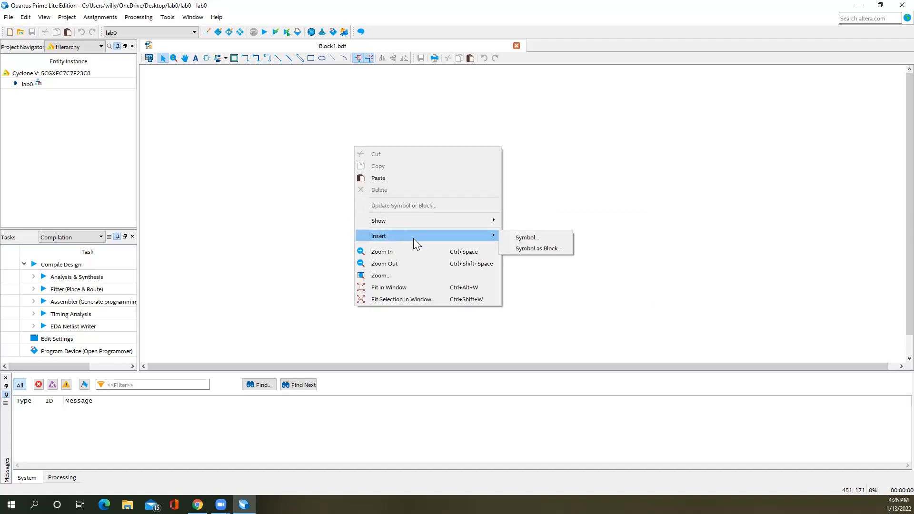
click(526, 239)
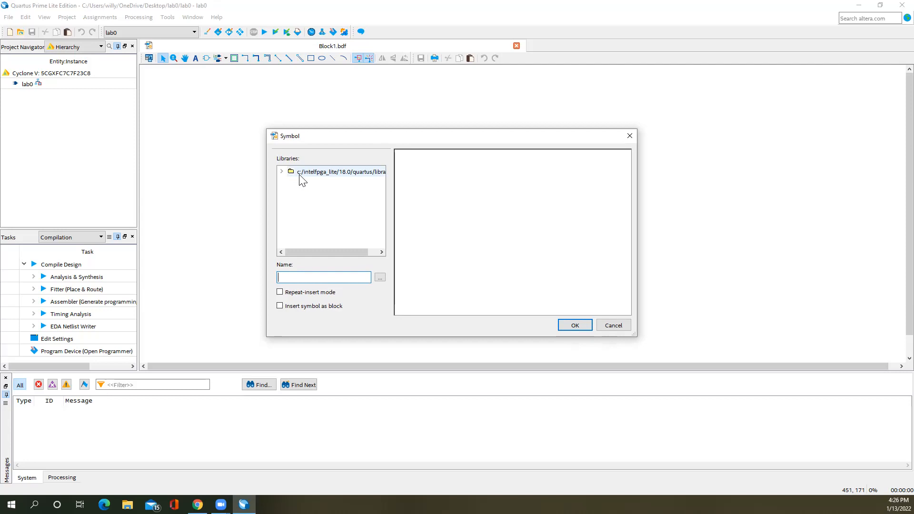
click(281, 171)
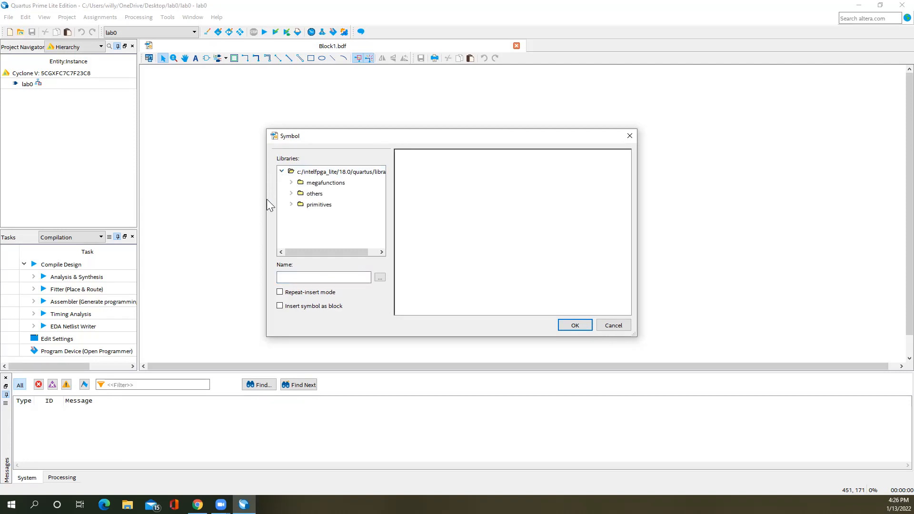
click(292, 205)
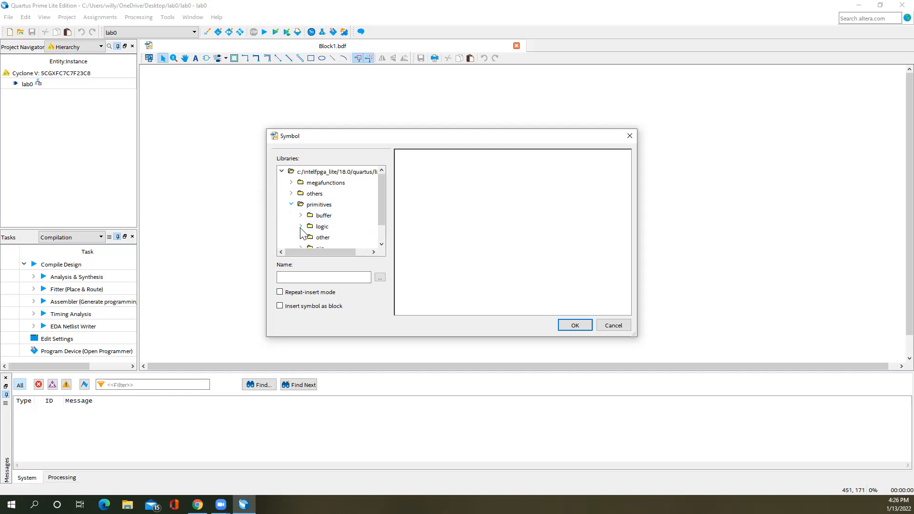
click(301, 227)
scroll(301, 232, down, 1)
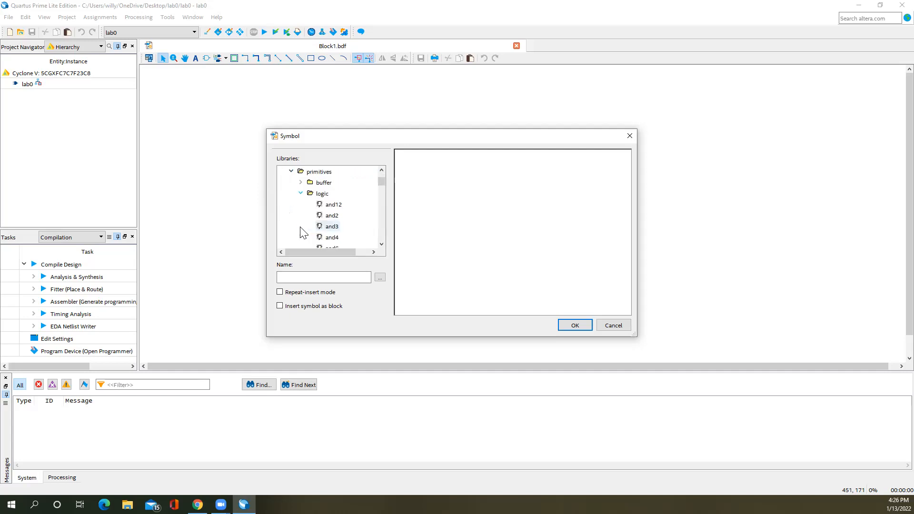
click(324, 216)
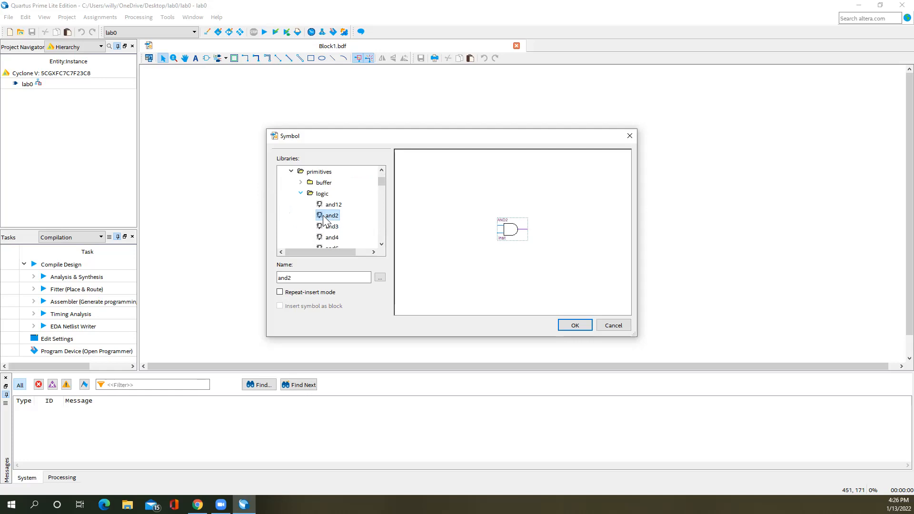
click(575, 324)
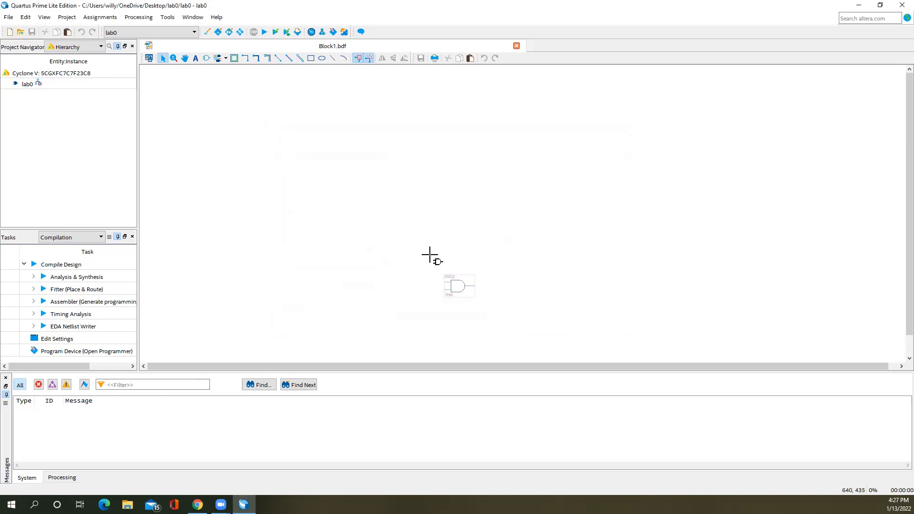
click(377, 178)
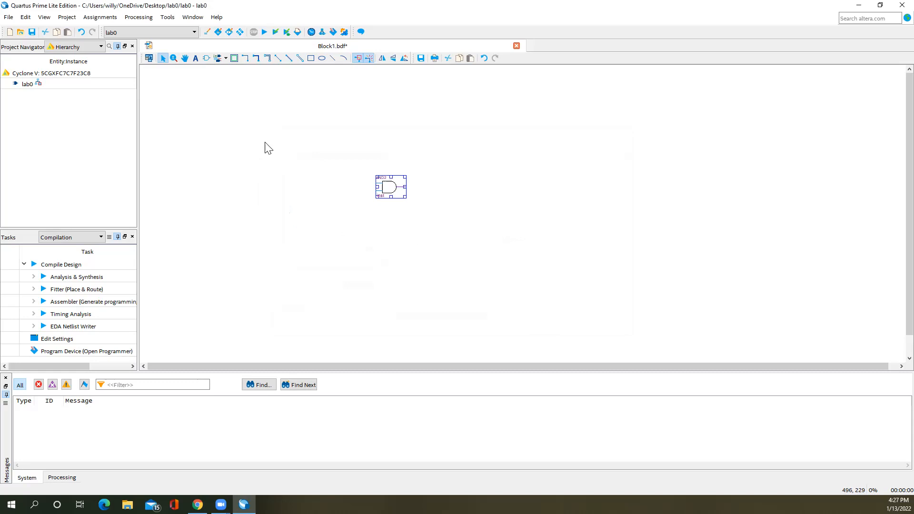
Step: Insert a not gate and place it above the AND2 gate, aligned with its left edge
click(173, 62)
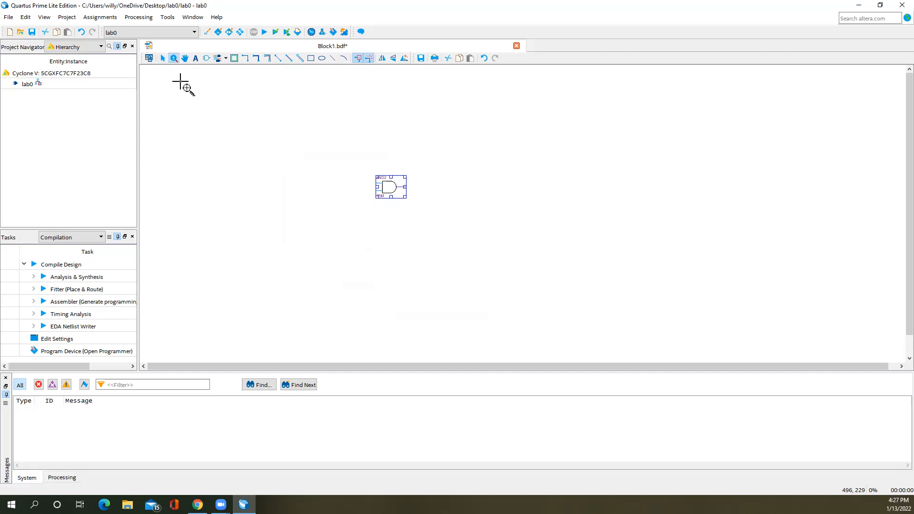
click(180, 82)
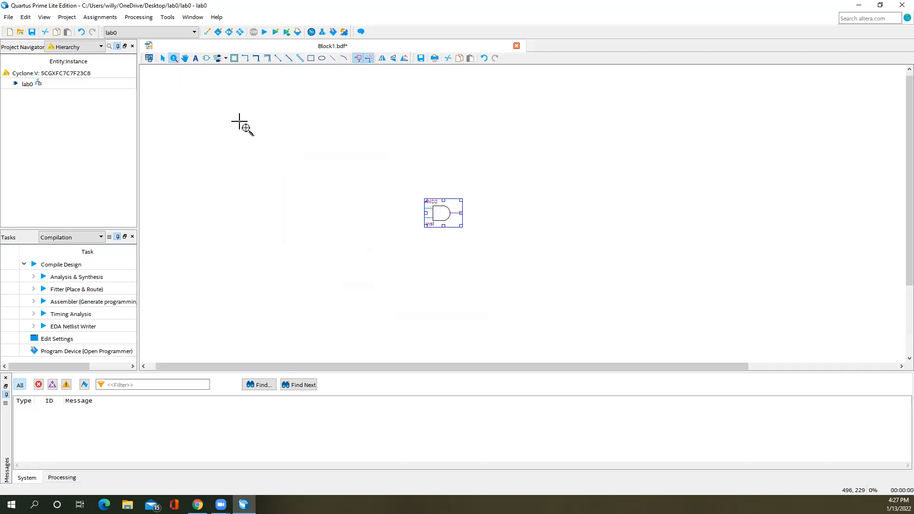
click(382, 235)
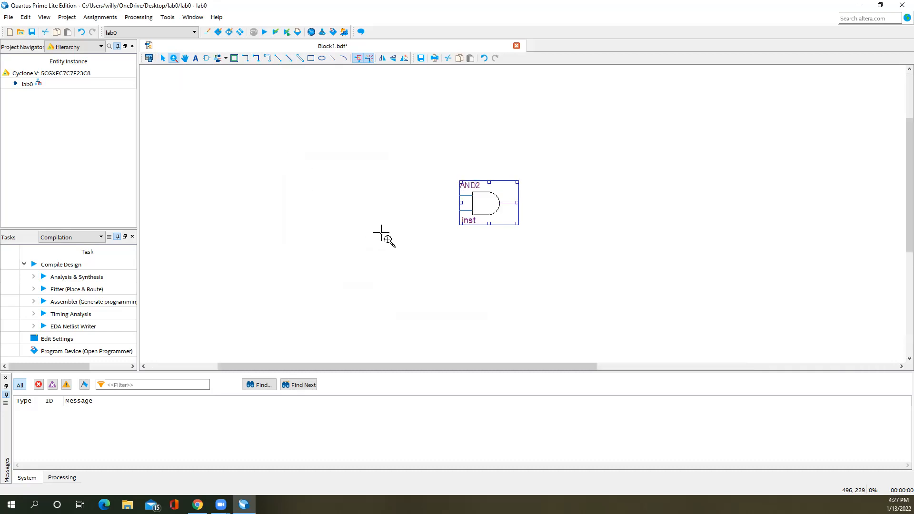
click(390, 232)
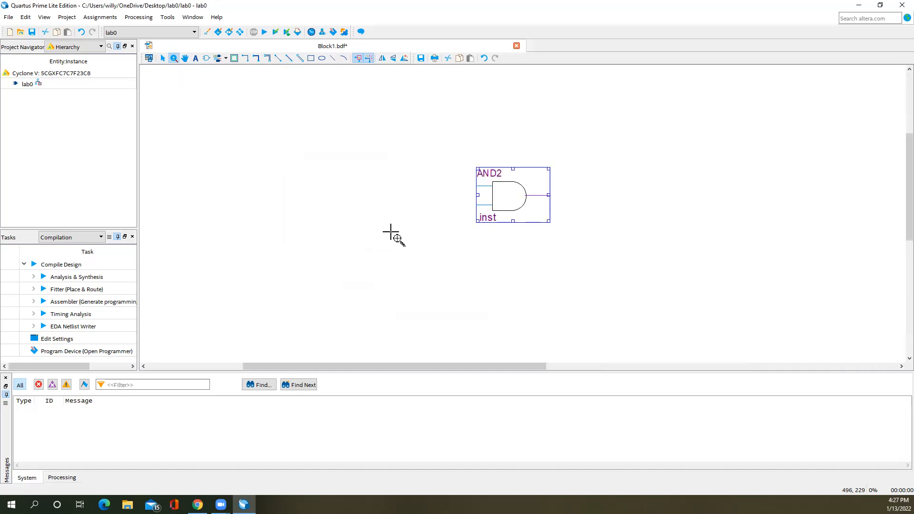
key(Escape)
right_click(284, 168)
mouse_move(336, 250)
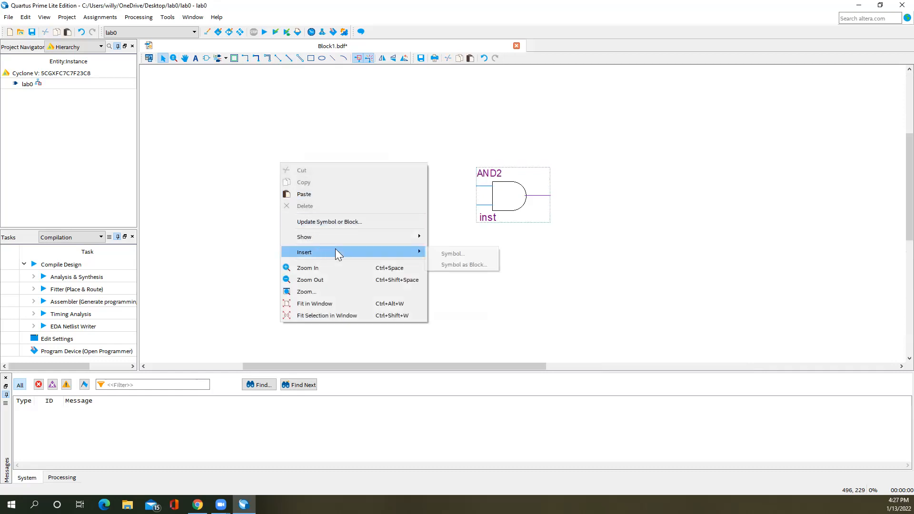
click(438, 254)
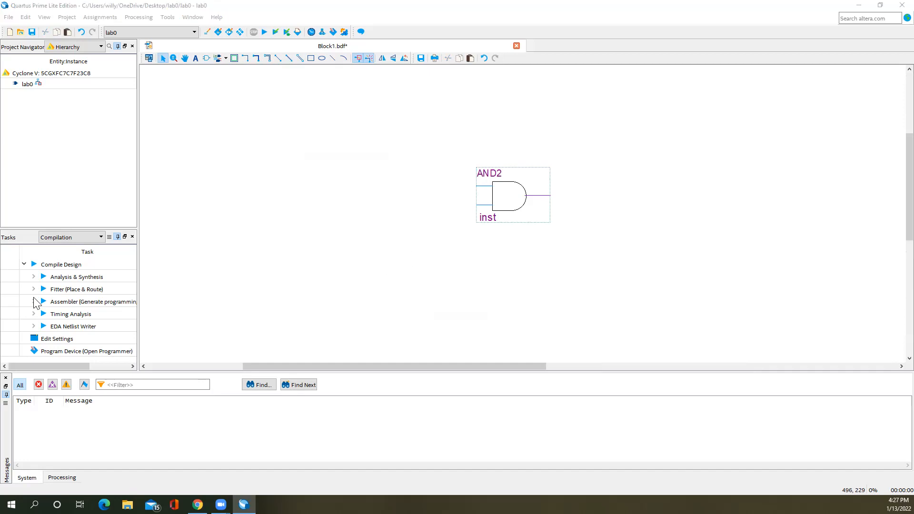
drag(657, 133, 387, 127)
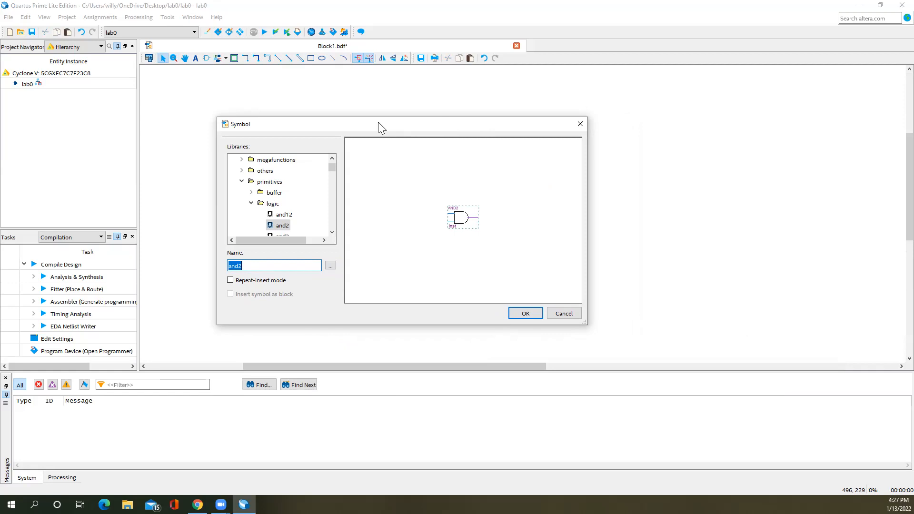
text(not)
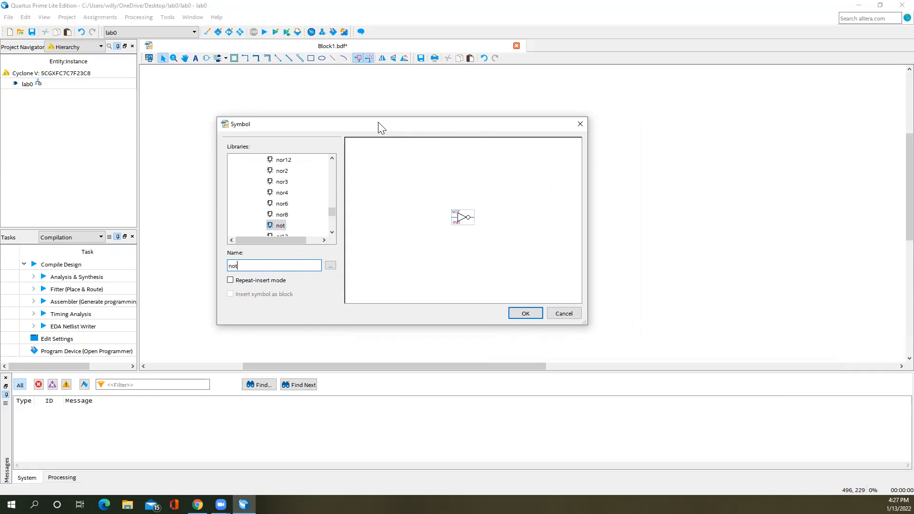
key(Return)
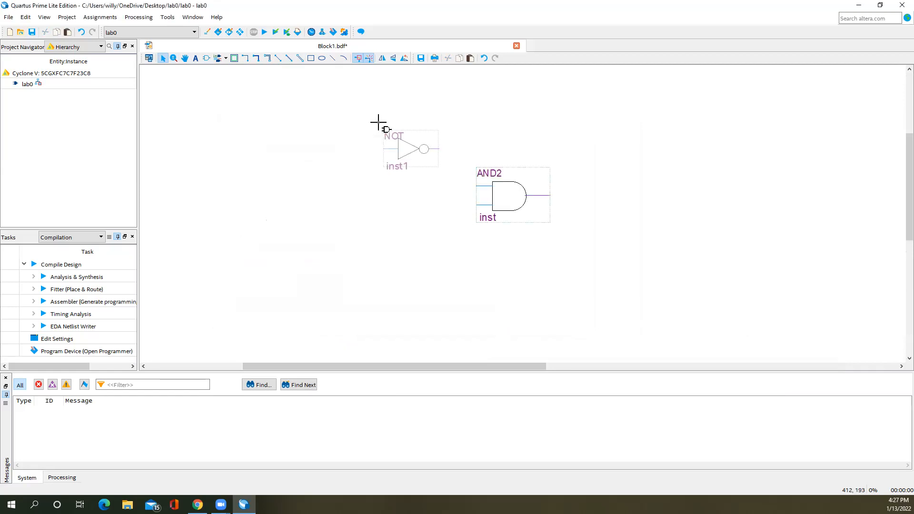
click(471, 83)
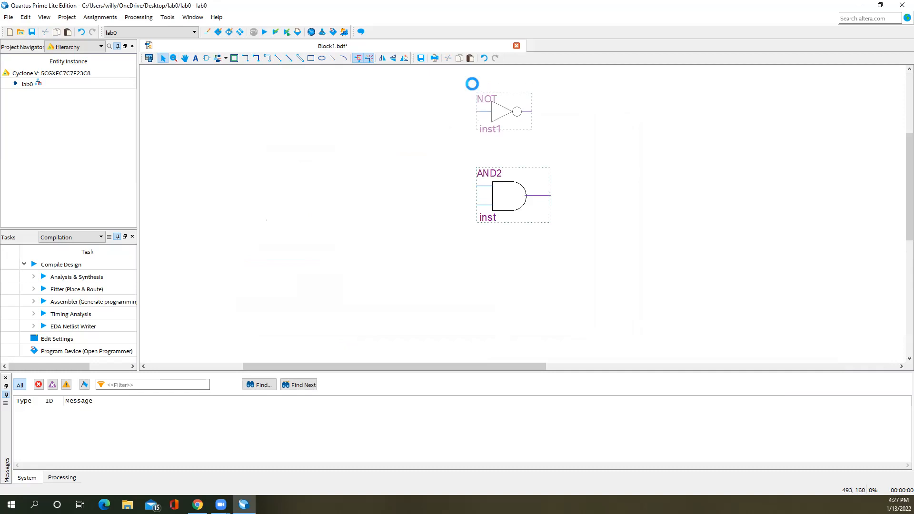
Step: Insert a wire symbol and place it above the NOT gate, in line with the other gates
scroll(469, 95, up, 3)
right_click(290, 96)
mouse_move(372, 184)
click(450, 193)
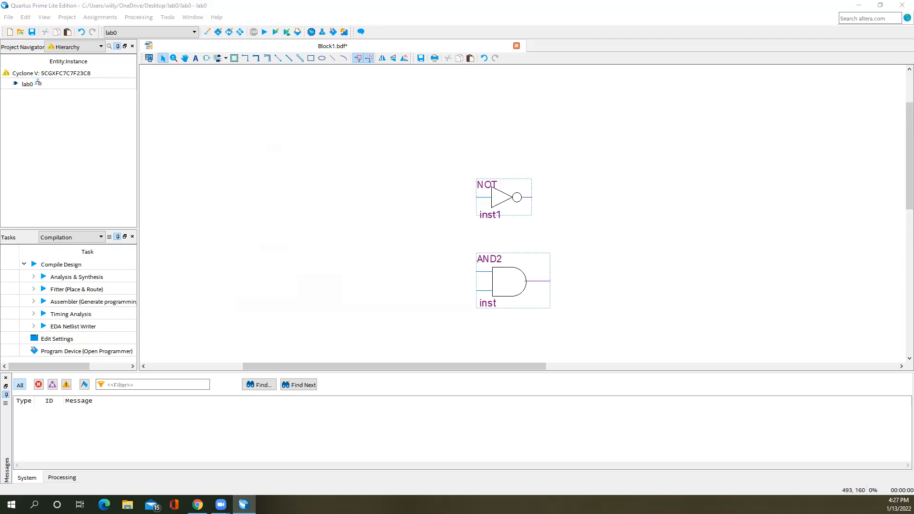
text(wire)
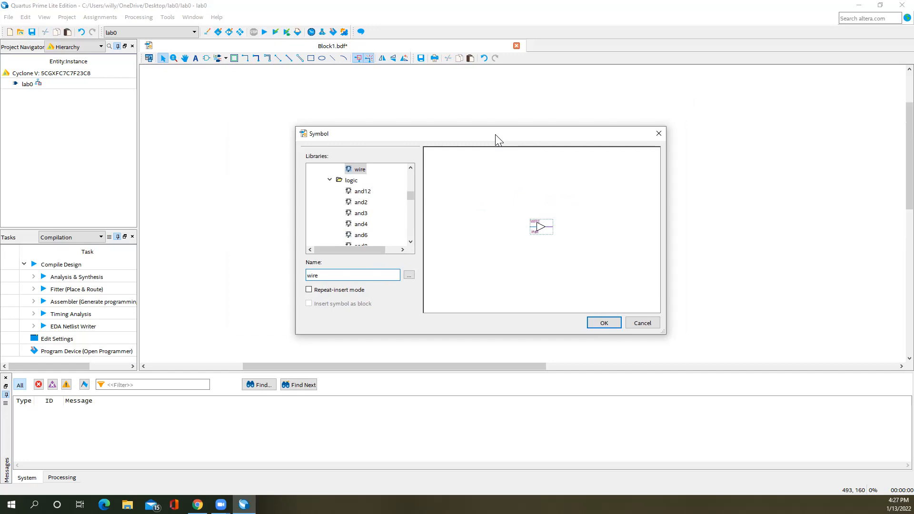
key(Return)
click(473, 104)
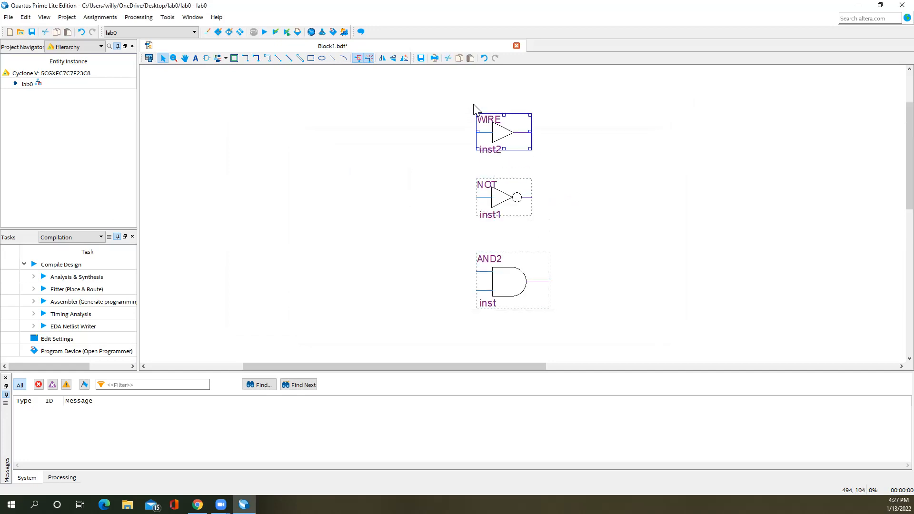
Step: Insert a single or2 gate and place it below the AND2 gate in the same column
click(207, 61)
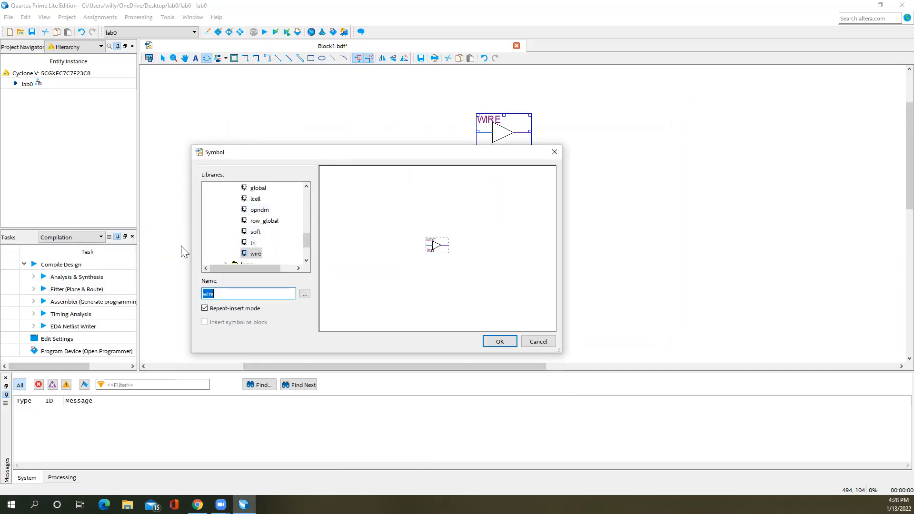
text(or2)
key(Return)
scroll(156, 226, up, 1)
scroll(467, 342, down, 2)
click(466, 304)
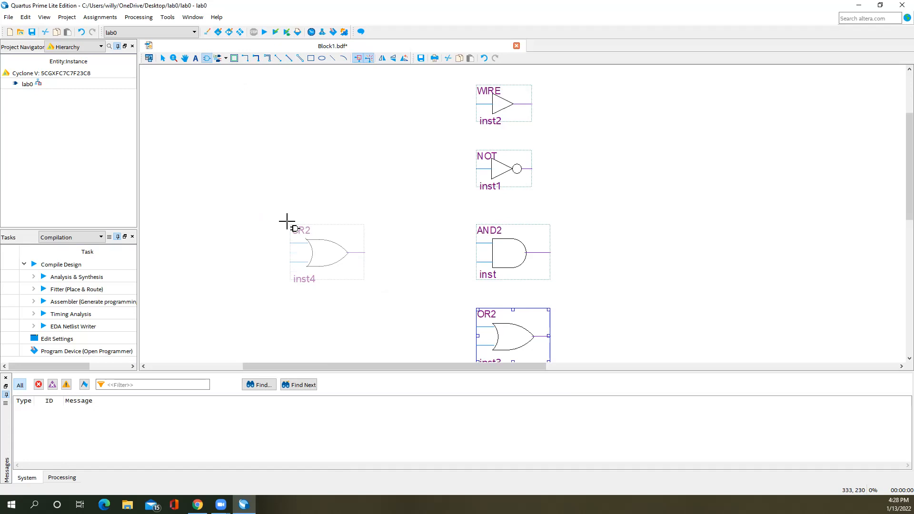
key(Escape)
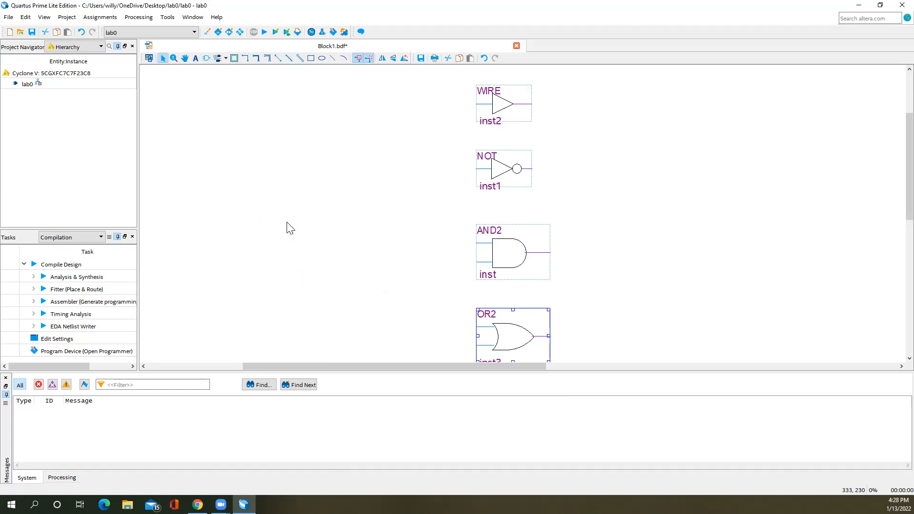
Step: Insert an xor gate and place it below the OR2 gate in the same column
scroll(314, 228, down, 3)
right_click(313, 225)
mouse_move(364, 312)
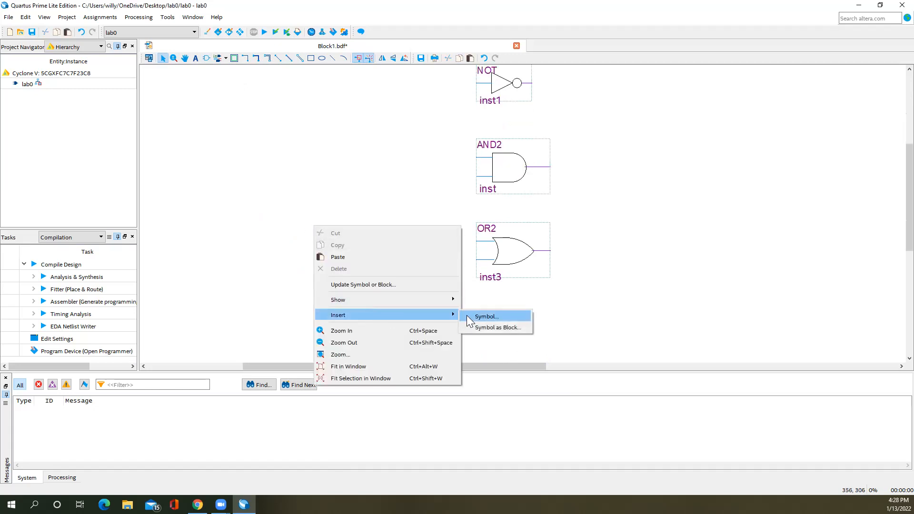
click(486, 316)
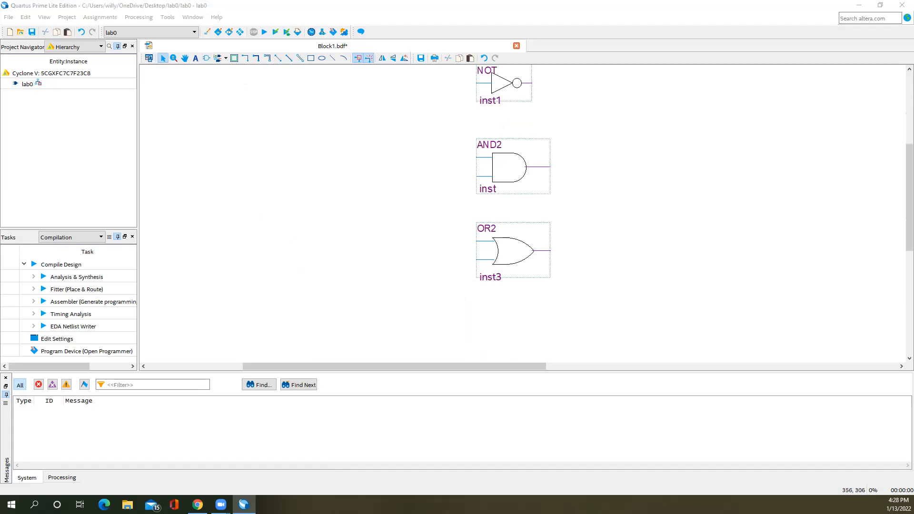
drag(102, 189, 477, 157)
text(xor)
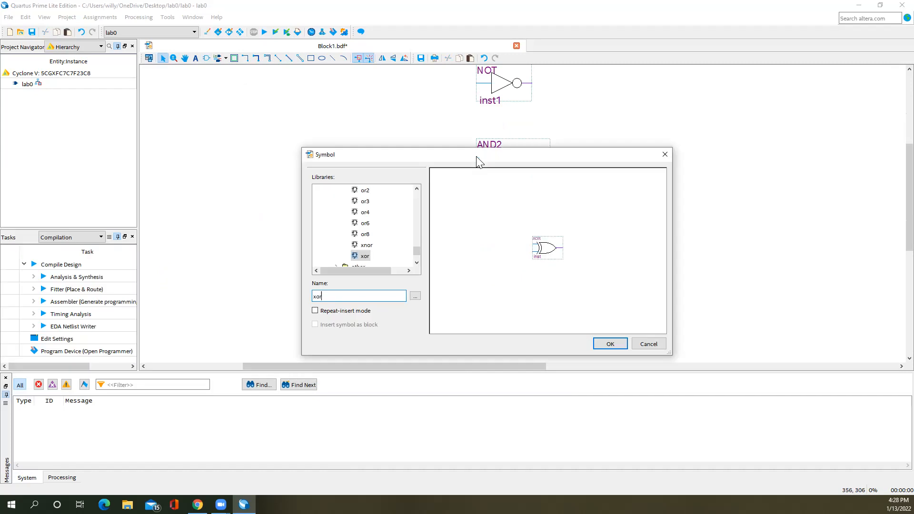
key(Return)
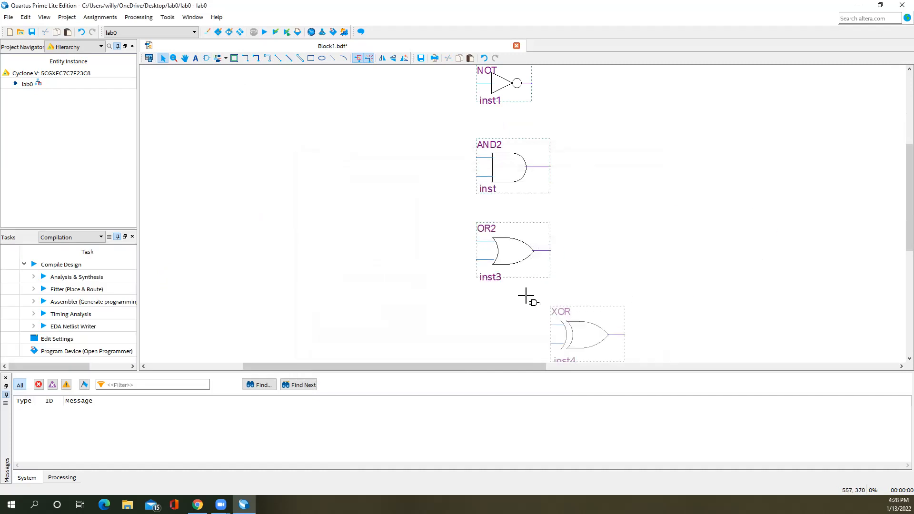
click(471, 300)
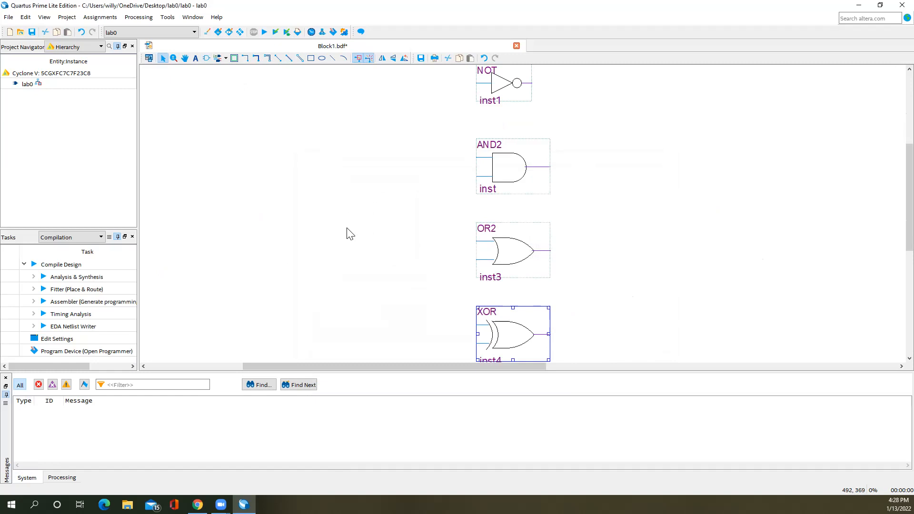
Step: Choose the input symbol from the primitives pin library as the next symbol to insert
right_click(244, 136)
mouse_move(352, 226)
click(406, 226)
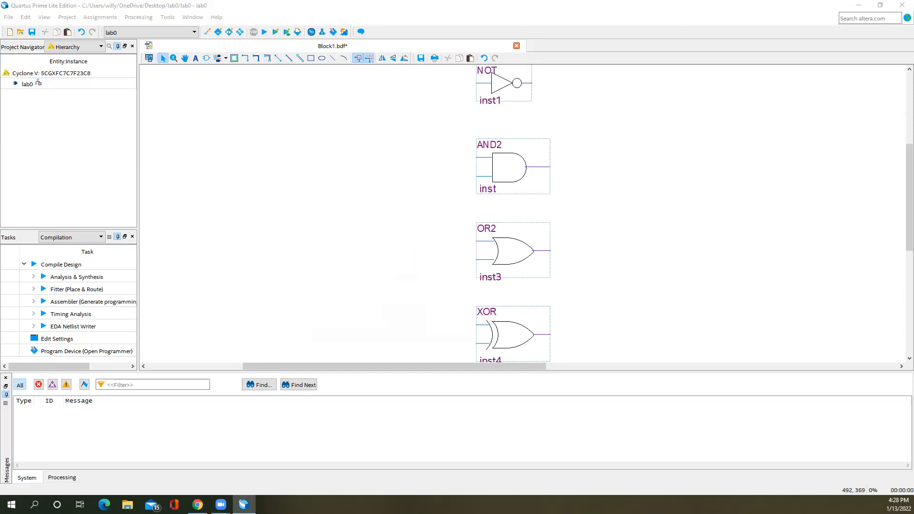
drag(746, 217, 441, 118)
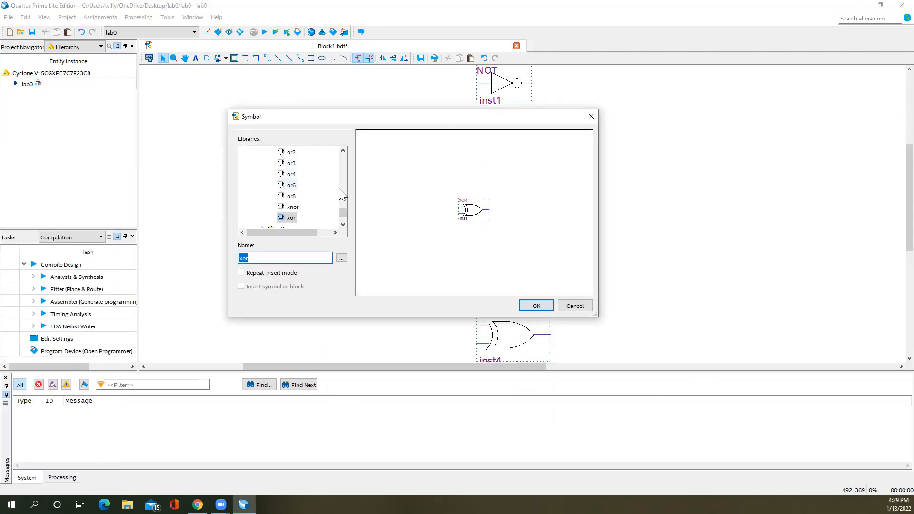
drag(342, 209, 341, 154)
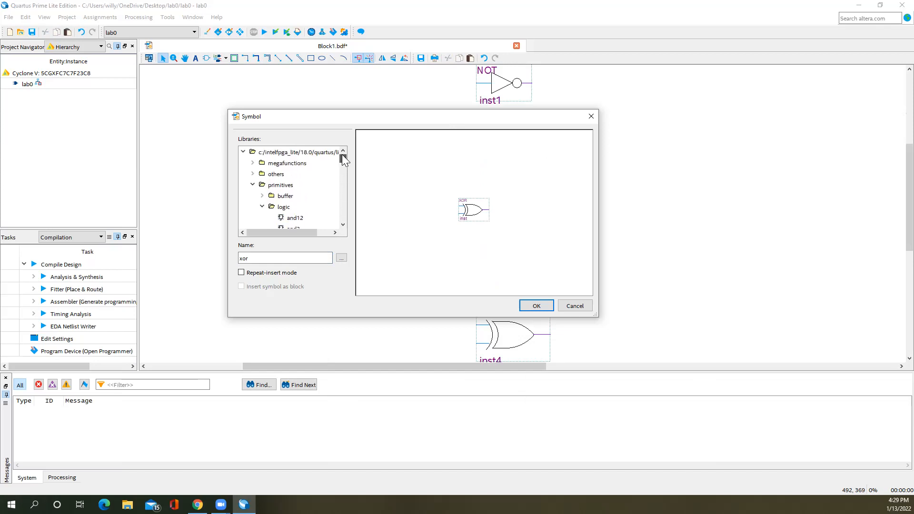
click(262, 207)
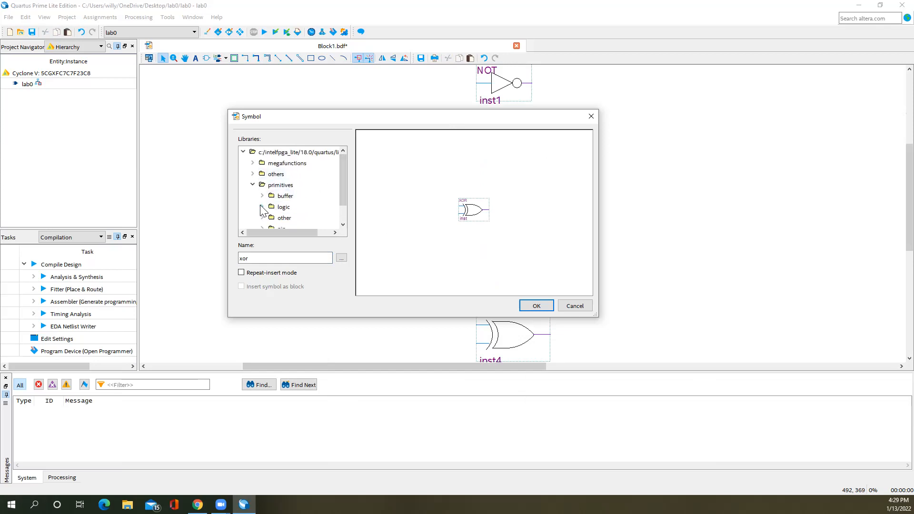
scroll(258, 218, down, 1)
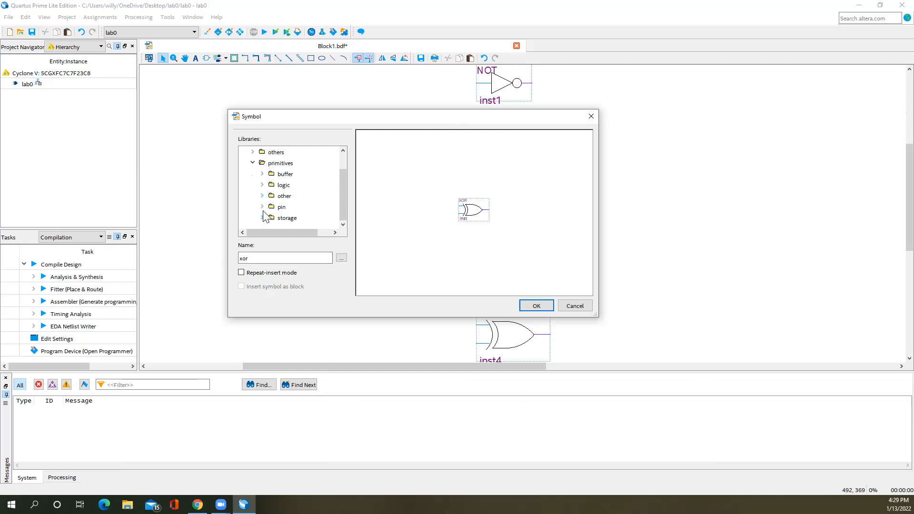
click(262, 207)
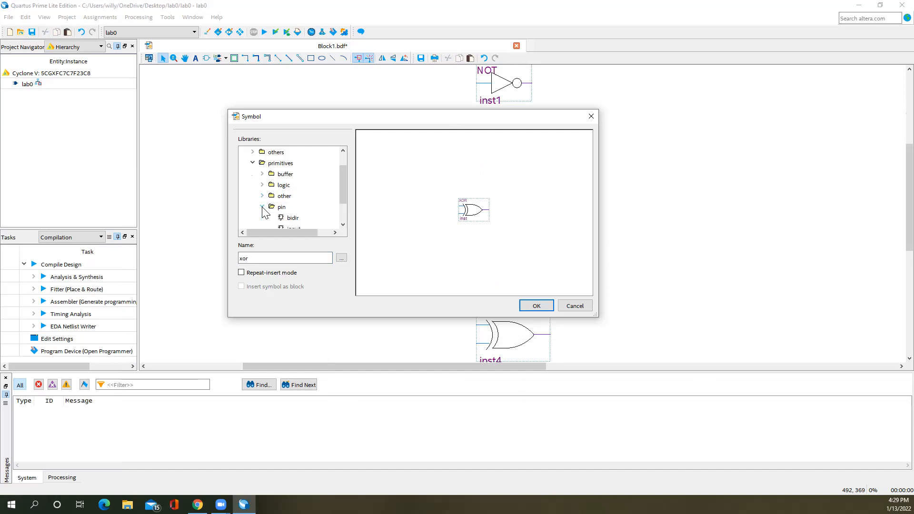
scroll(267, 213, down, 1)
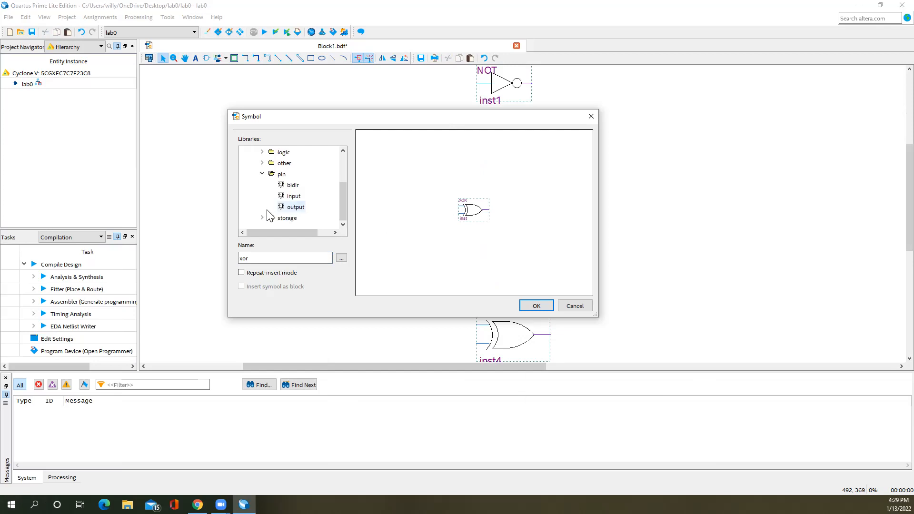
click(297, 197)
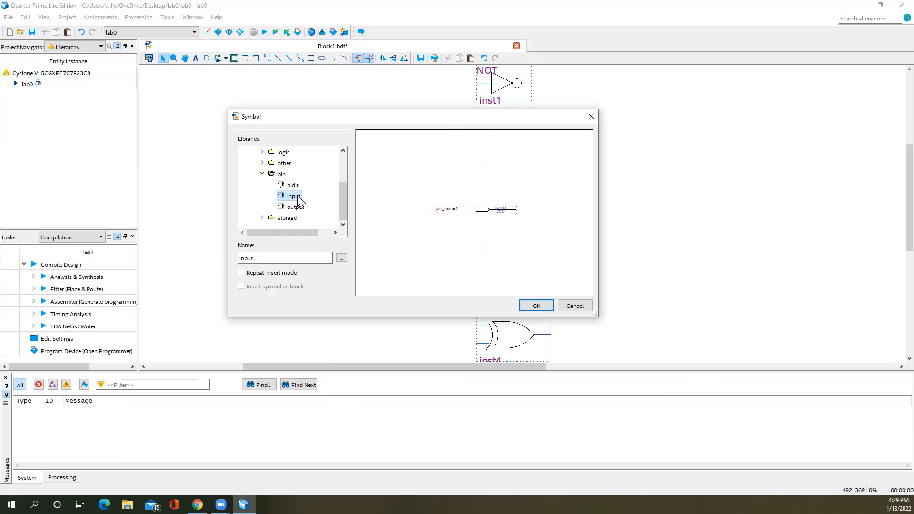
Step: Place two input pins one below the other to the left of the gates, using repeat-insert mode
click(242, 273)
click(536, 307)
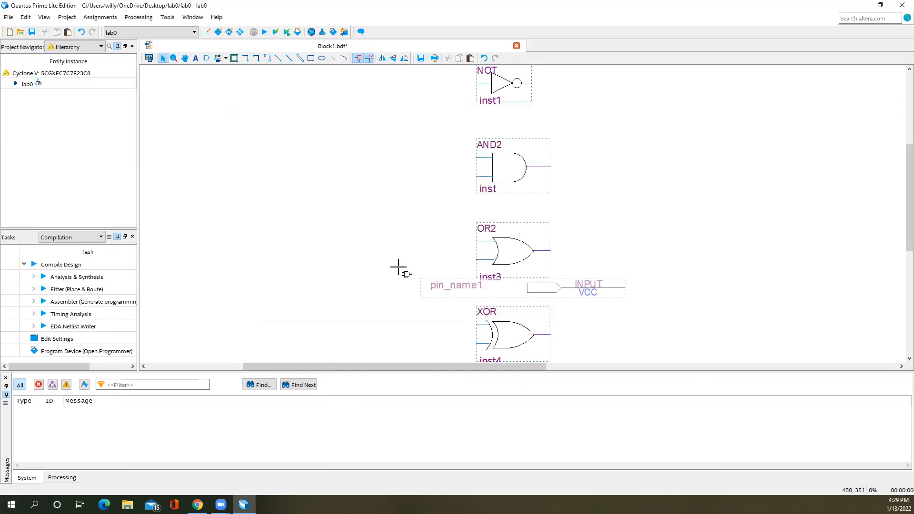
click(176, 77)
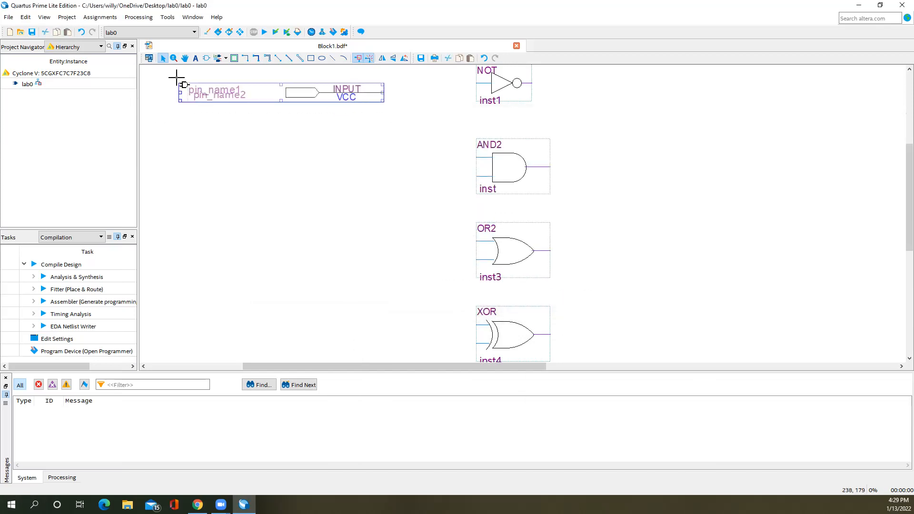
click(173, 129)
key(Escape)
Step: Rename the upper input pin as A
scroll(259, 188, up, 6)
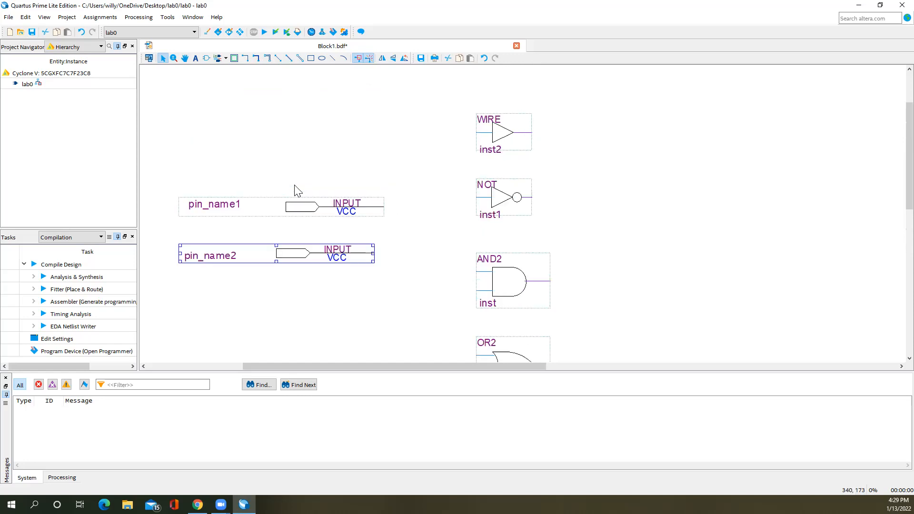
scroll(302, 182, down, 1)
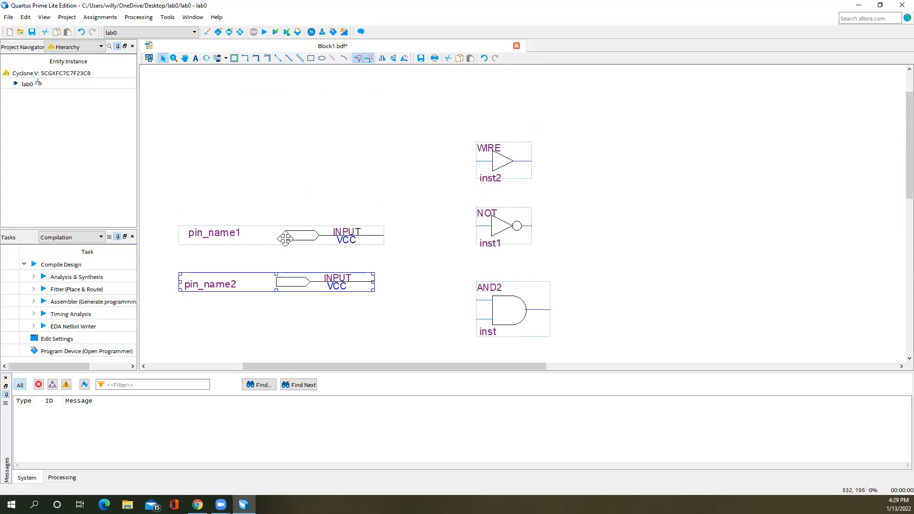
click(225, 233)
double_click(225, 233)
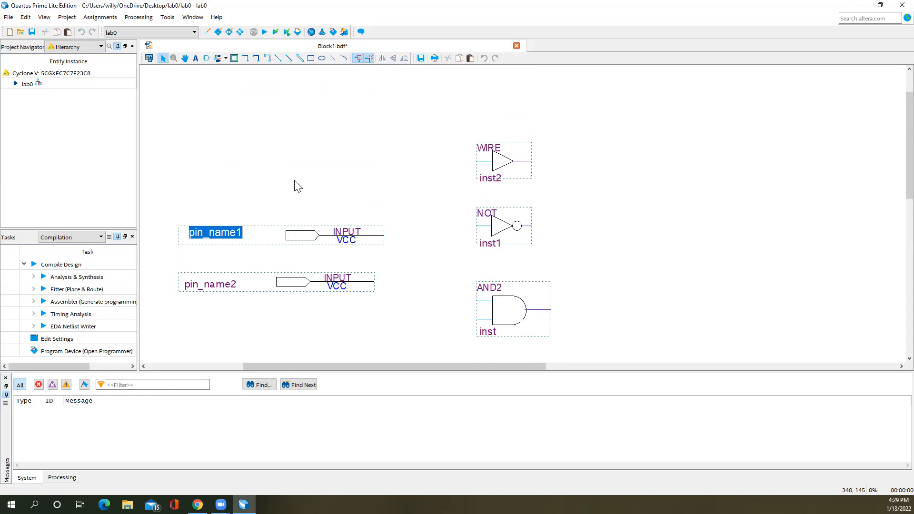
text(A)
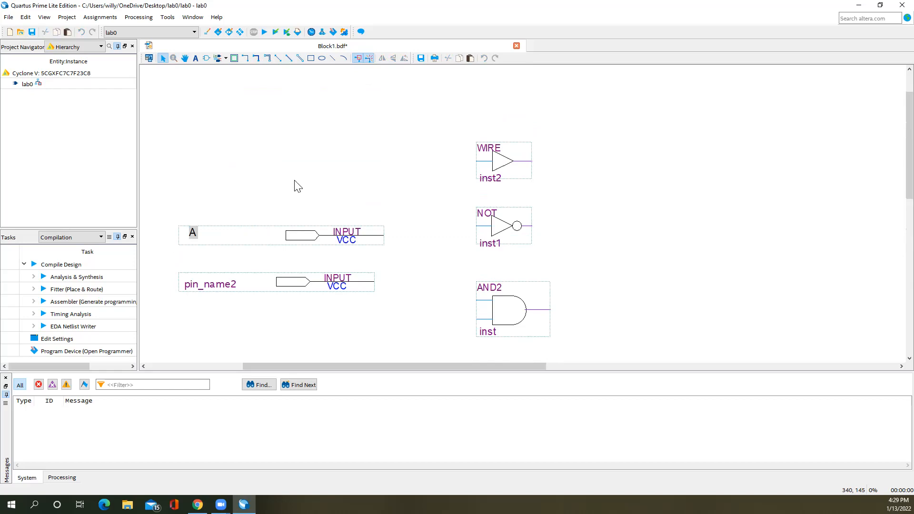
key(Tab)
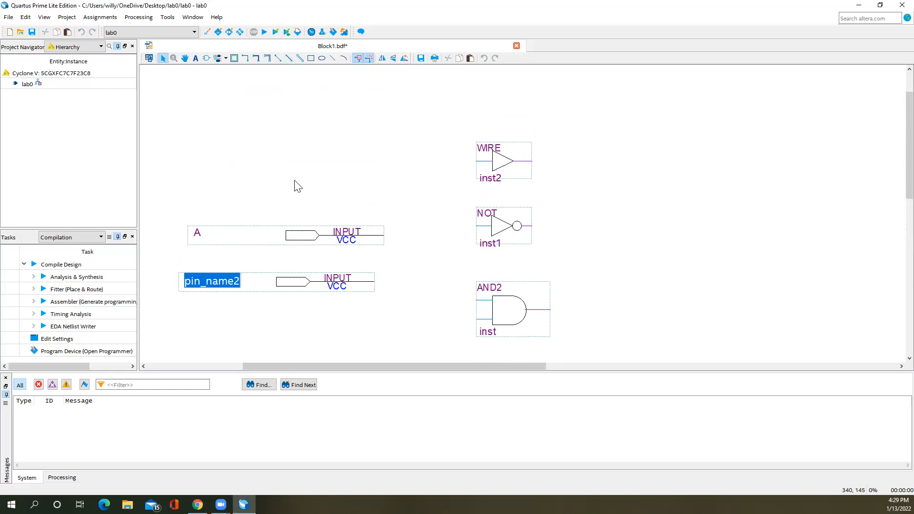
key(Escape)
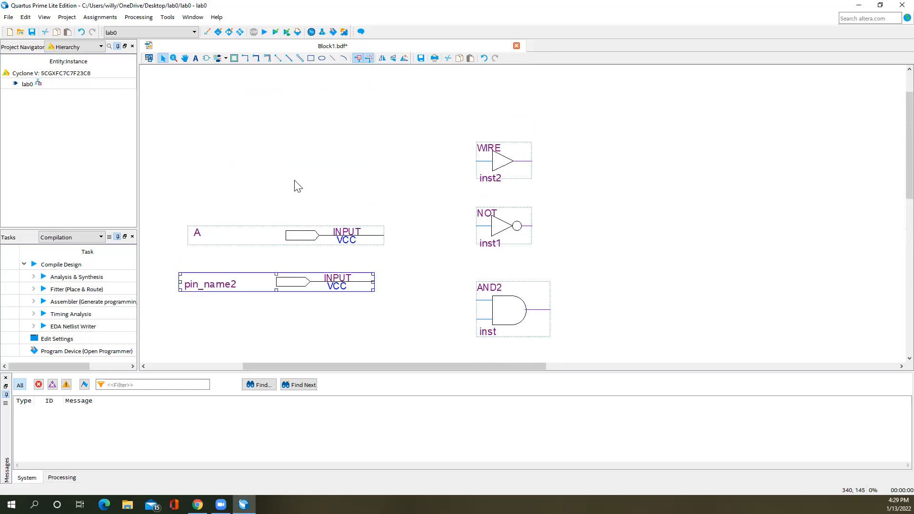
Step: Rename the lower input pin as B
double_click(234, 287)
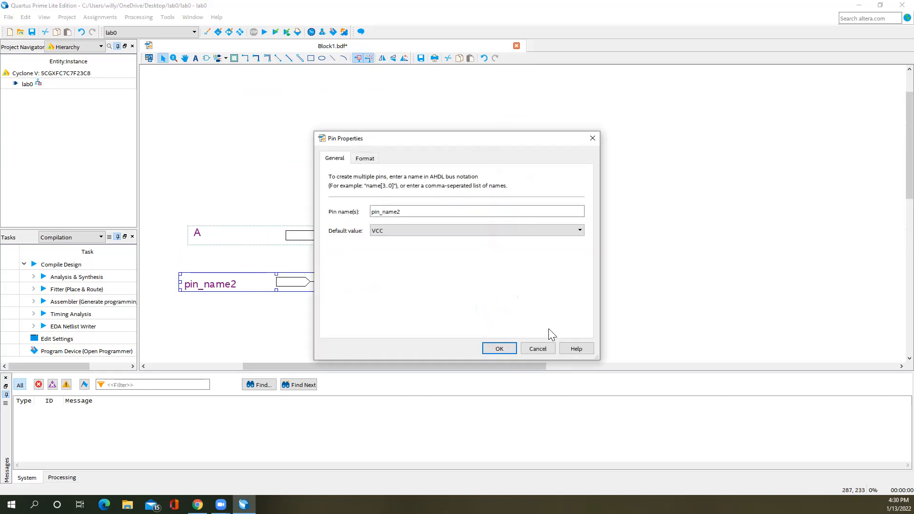
click(526, 349)
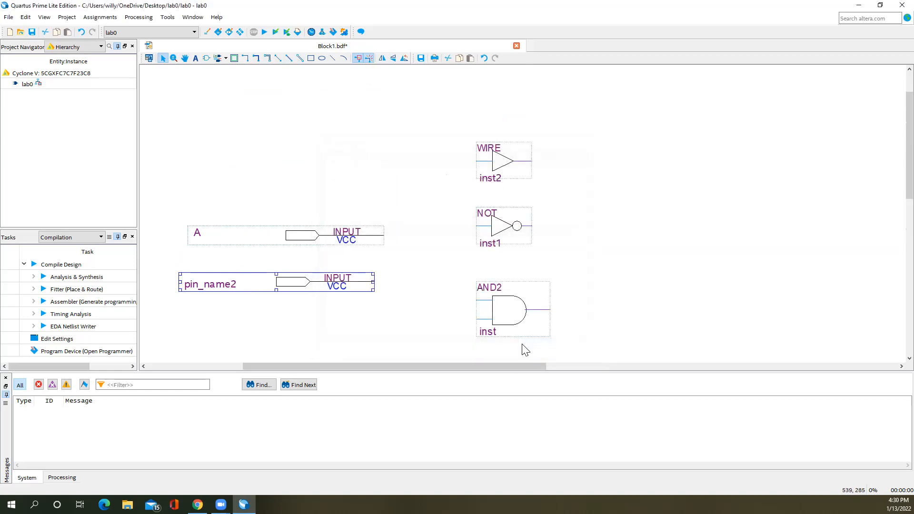
double_click(229, 284)
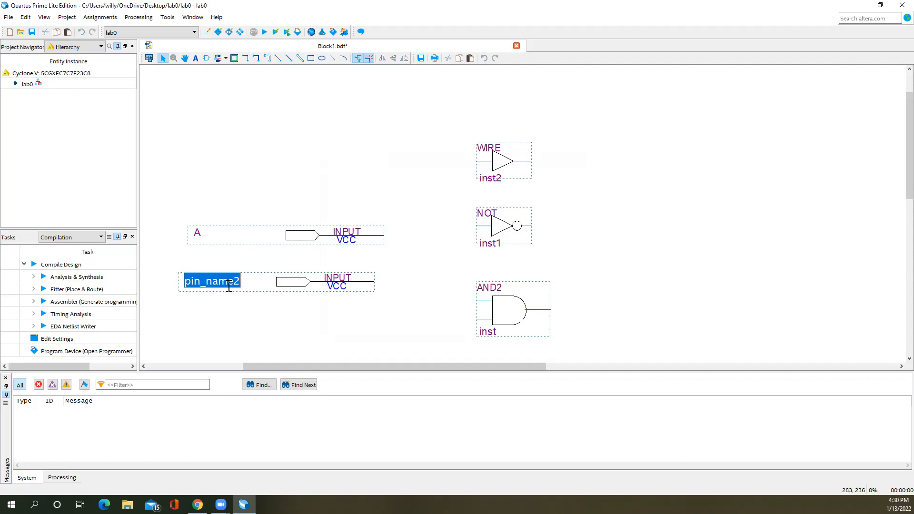
drag(229, 286, 229, 286)
key(End)
key(BackSpace)
key(BackSpace)
key(BackSpace)
key(BackSpace)
key(BackSpace)
key(BackSpace)
key(BackSpace)
key(BackSpace)
key(BackSpace)
text(B)
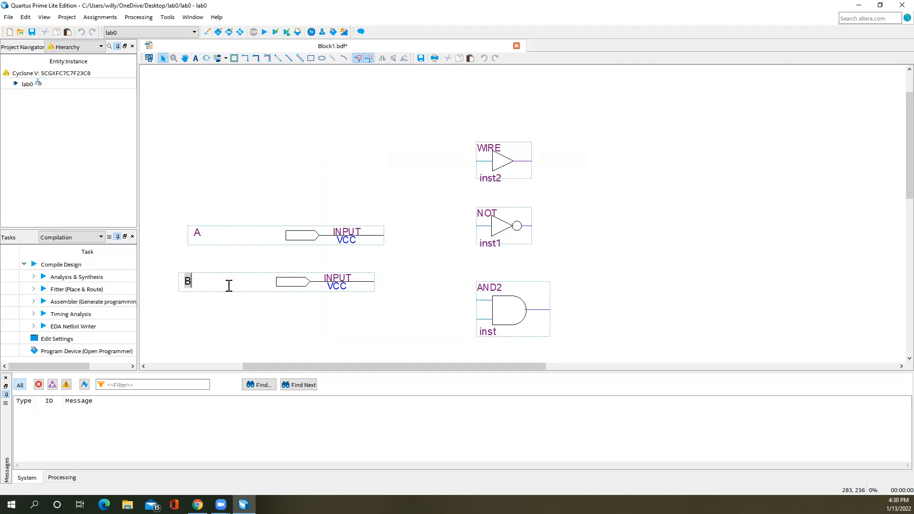
click(228, 284)
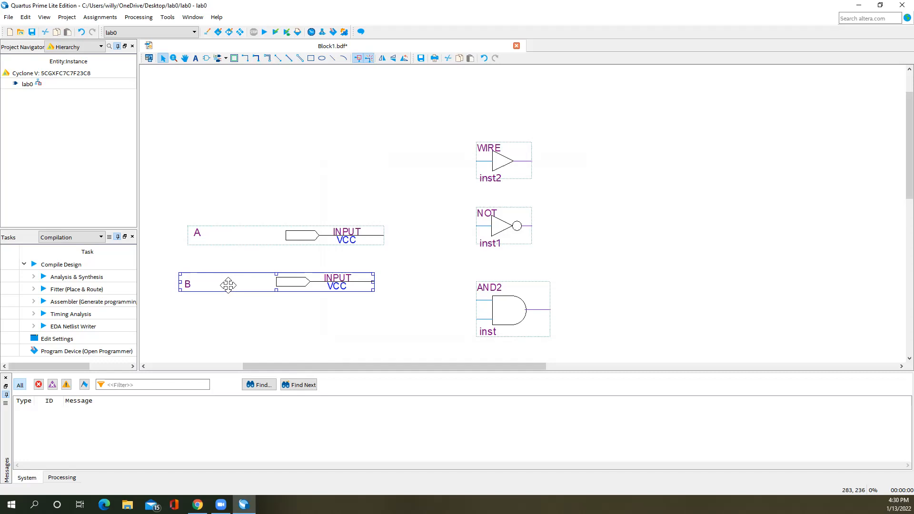
Step: Re-enter B as the lower input pin's name in its pin properties and apply it
right_click(229, 285)
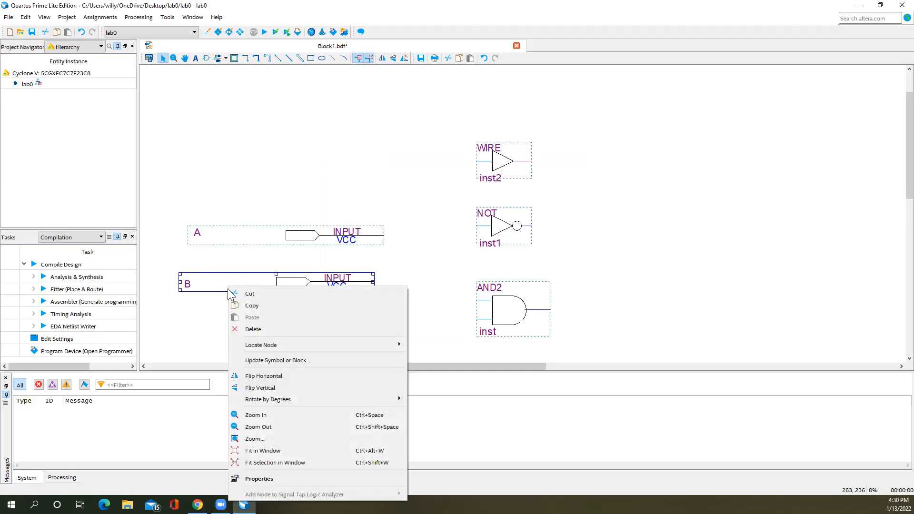
click(265, 480)
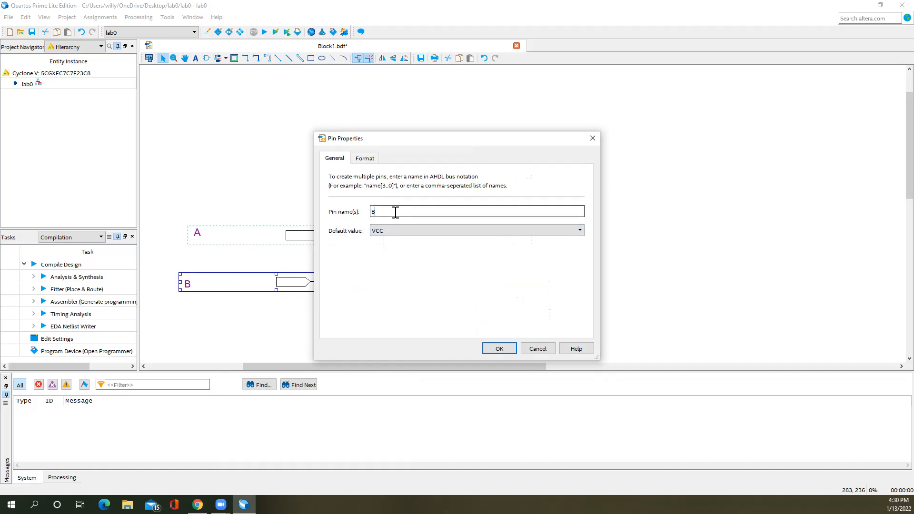
key(BackSpace)
text(B)
click(495, 349)
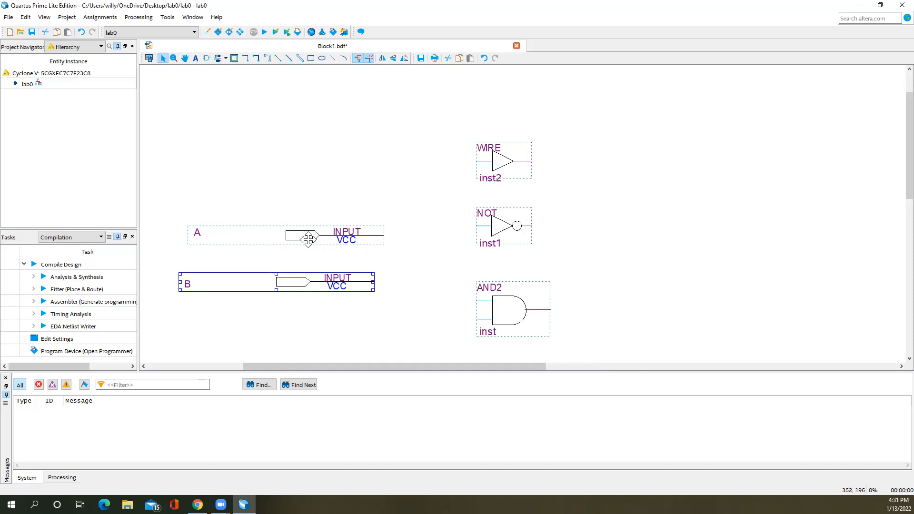
Step: Move input pin A level with the WIRE gate and wire it to the inputs of the WIRE and NOT gates
click(282, 232)
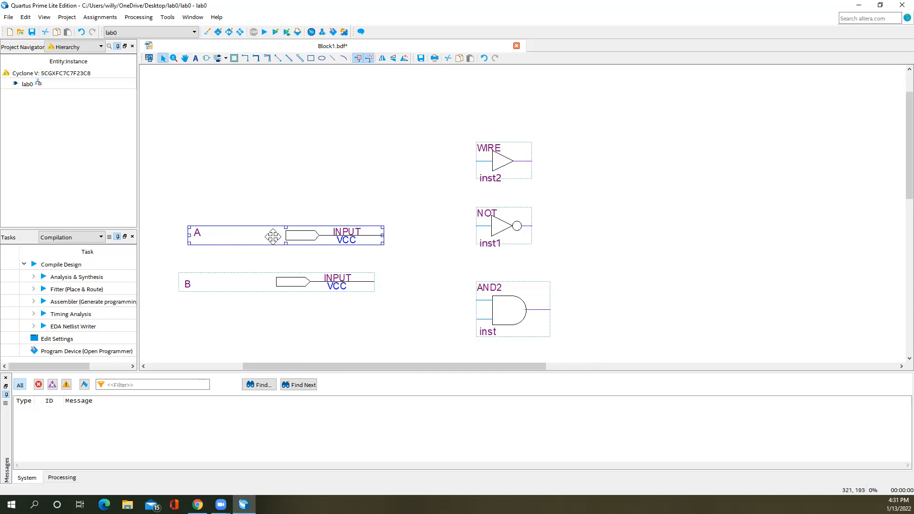
drag(272, 237, 262, 156)
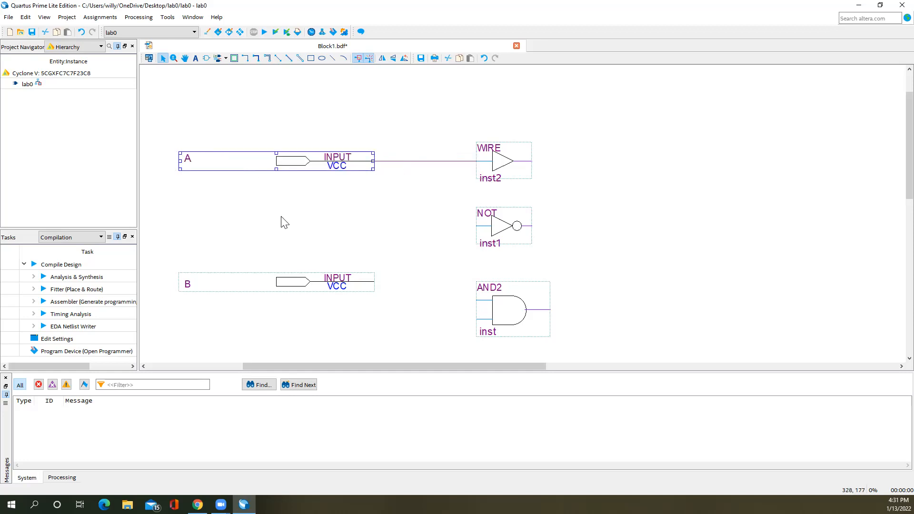
click(305, 230)
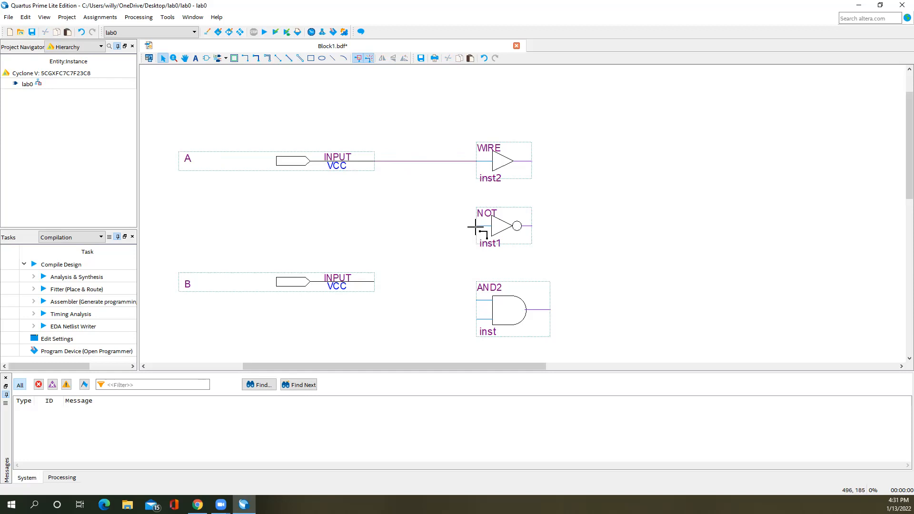
mouse_move(476, 227)
mouse_down()
mouse_move(394, 218)
mouse_move(389, 161)
mouse_up()
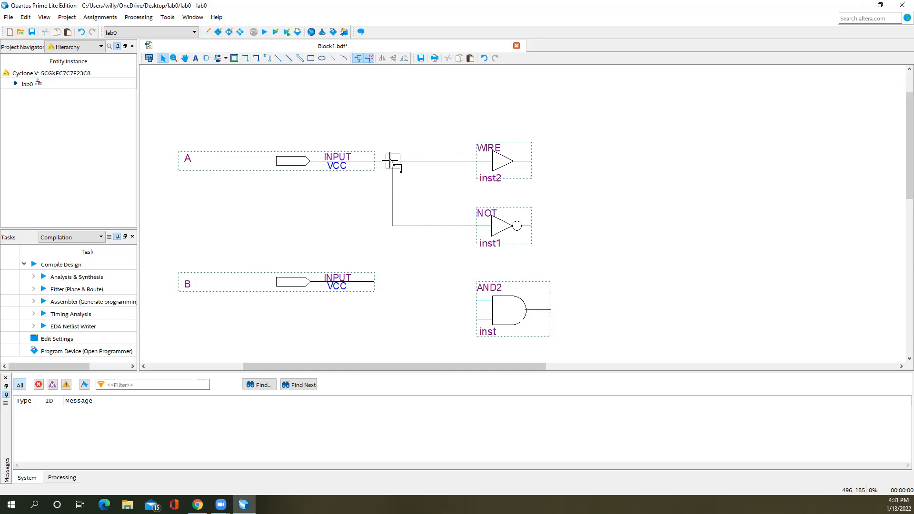
drag(389, 161, 390, 161)
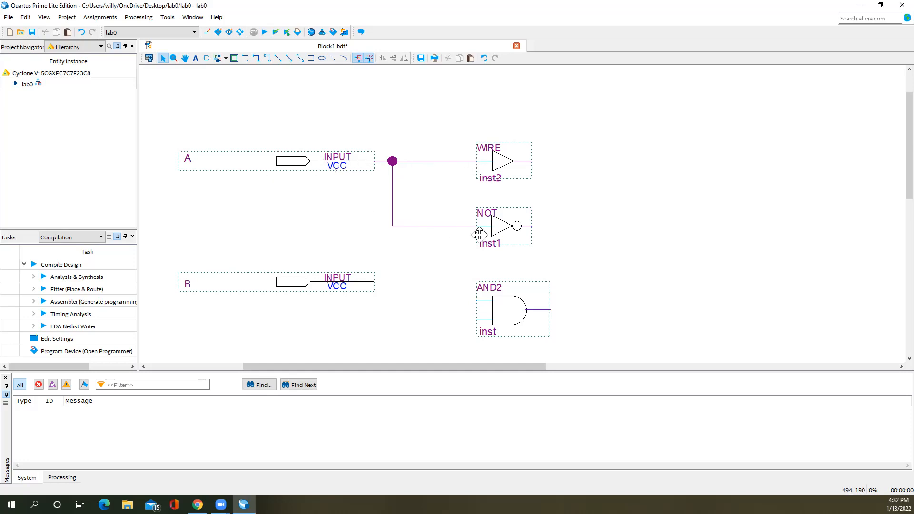
Step: Move input pin B level with the lower input of the AND2 gate and wire it to that input
scroll(474, 241, down, 1)
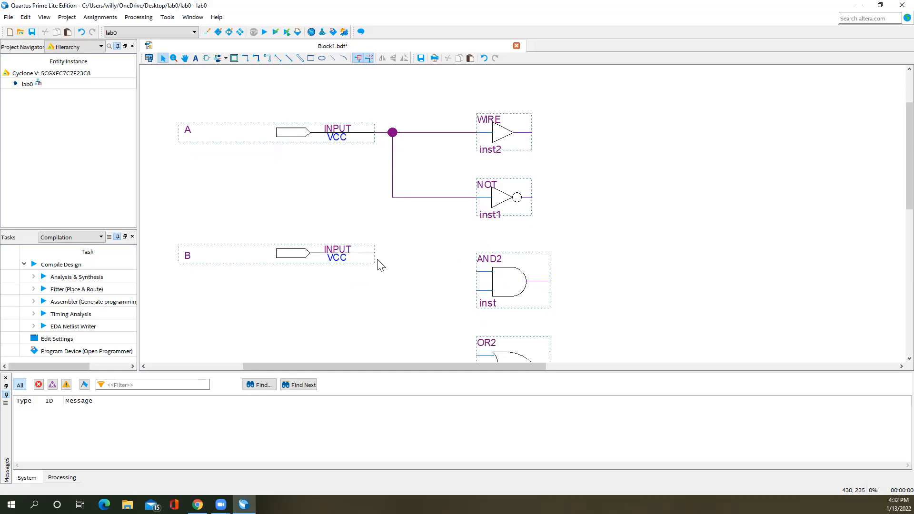
scroll(309, 252, down, 2)
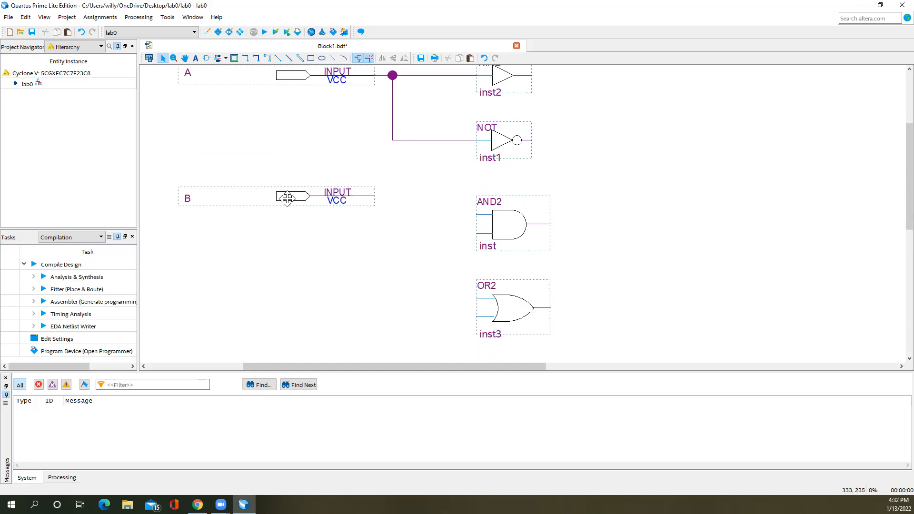
drag(287, 196, 229, 235)
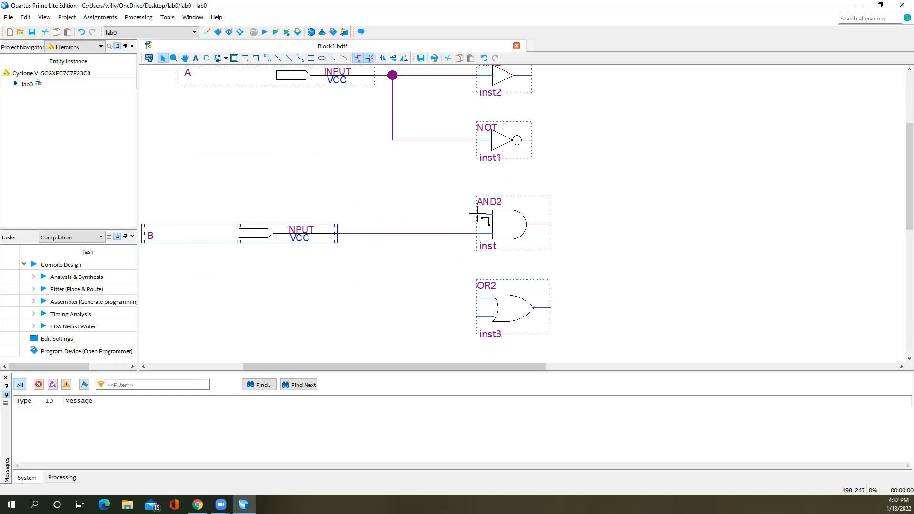
Step: Branch input A's wire to the upper inputs of the AND2, OR2 and XOR gates
drag(477, 215, 392, 140)
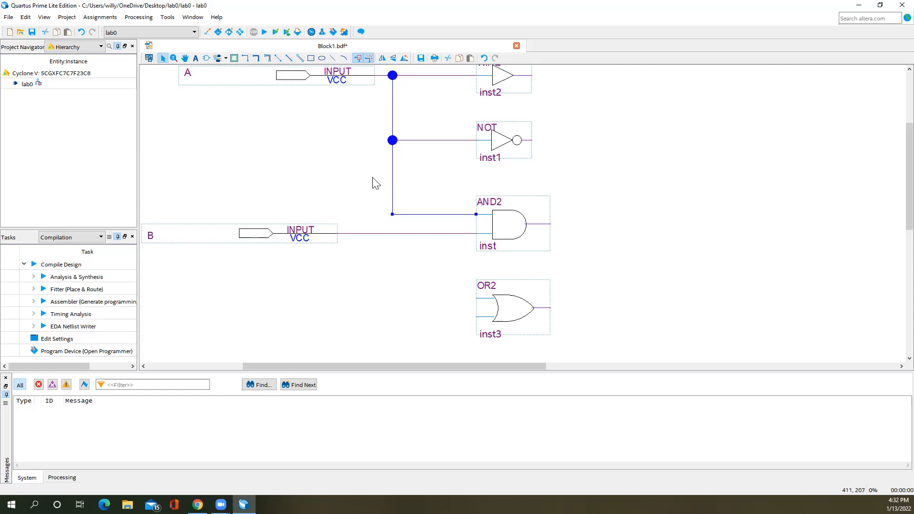
drag(477, 299, 393, 215)
scroll(350, 267, down, 1)
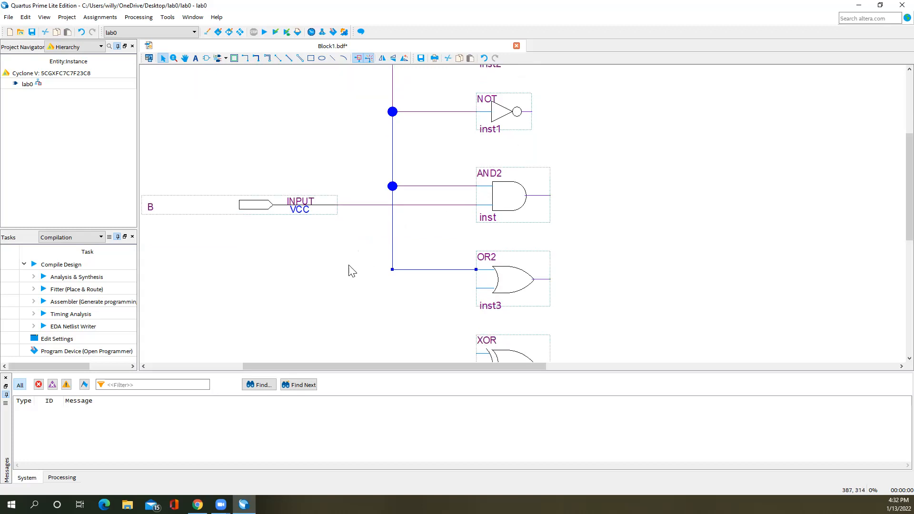
scroll(352, 269, down, 2)
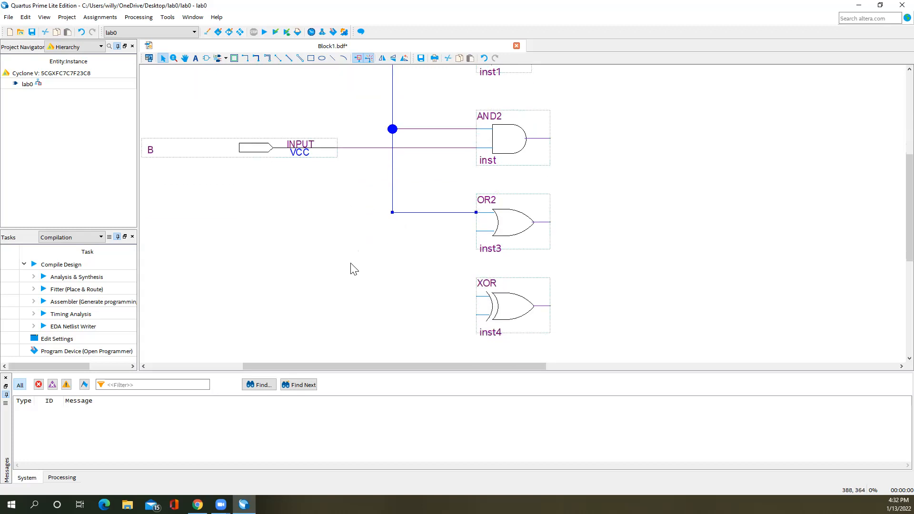
click(477, 298)
mouse_move(478, 297)
mouse_down()
mouse_move(394, 243)
mouse_move(392, 213)
mouse_up()
scroll(362, 240, up, 7)
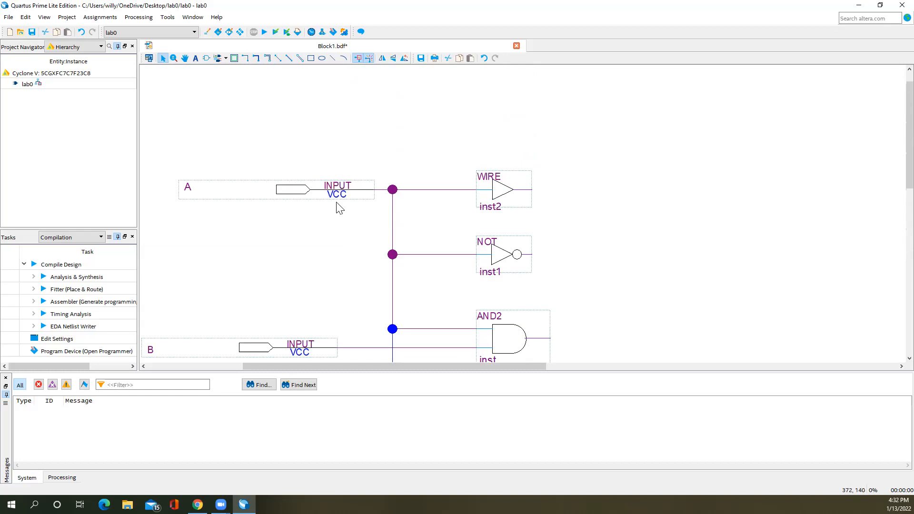
scroll(341, 208, down, 4)
scroll(355, 292, down, 2)
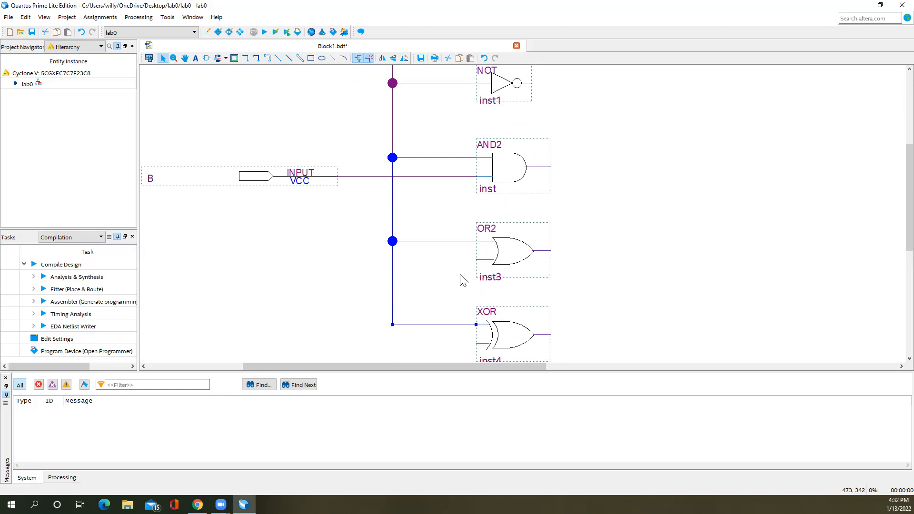
Step: Branch input B's wire to the lower inputs of the OR2 and XOR gates
mouse_move(477, 259)
mouse_down()
mouse_move(430, 230)
mouse_move(420, 176)
mouse_up()
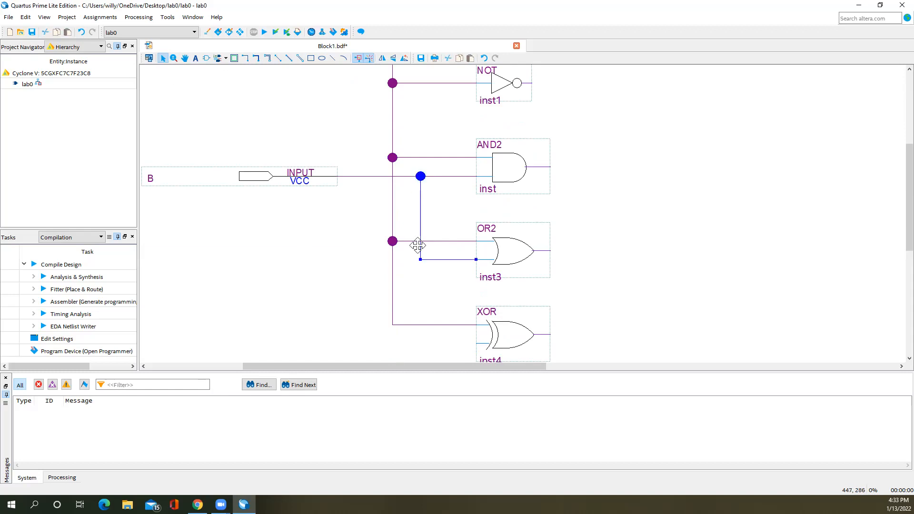
click(441, 297)
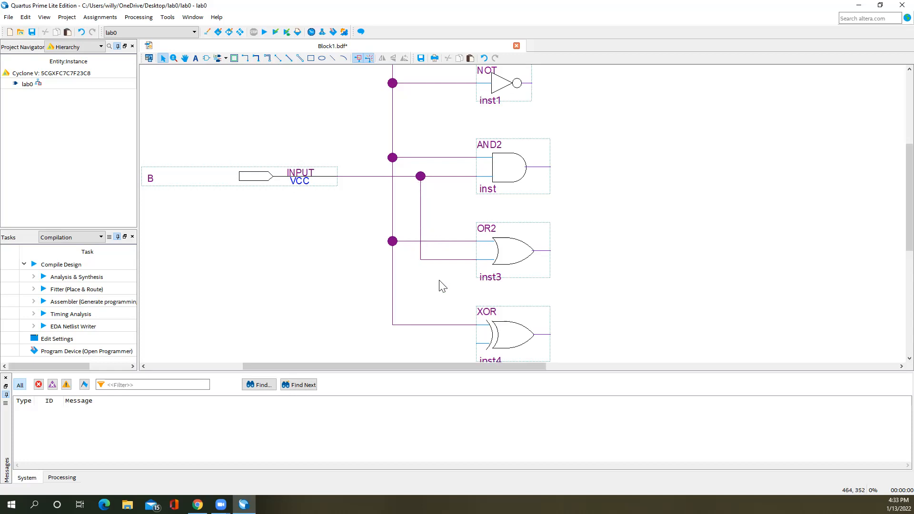
scroll(438, 286, down, 2)
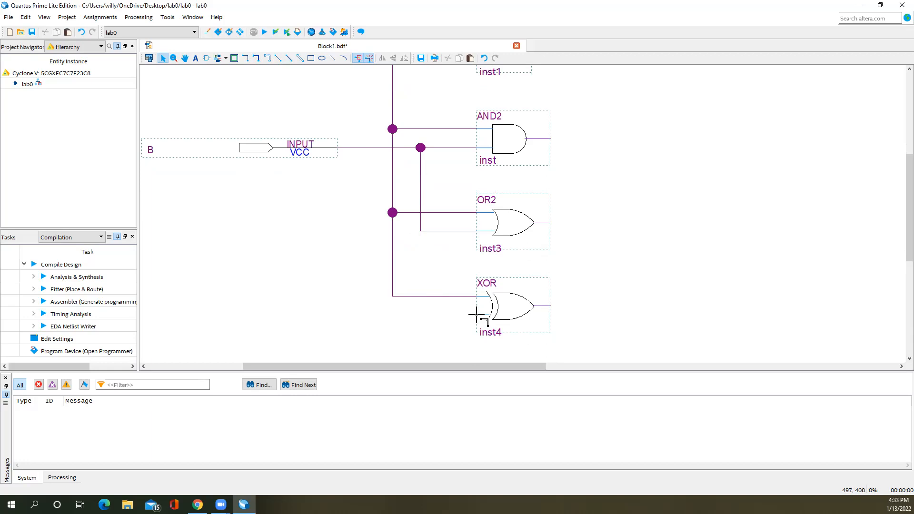
drag(474, 315, 421, 232)
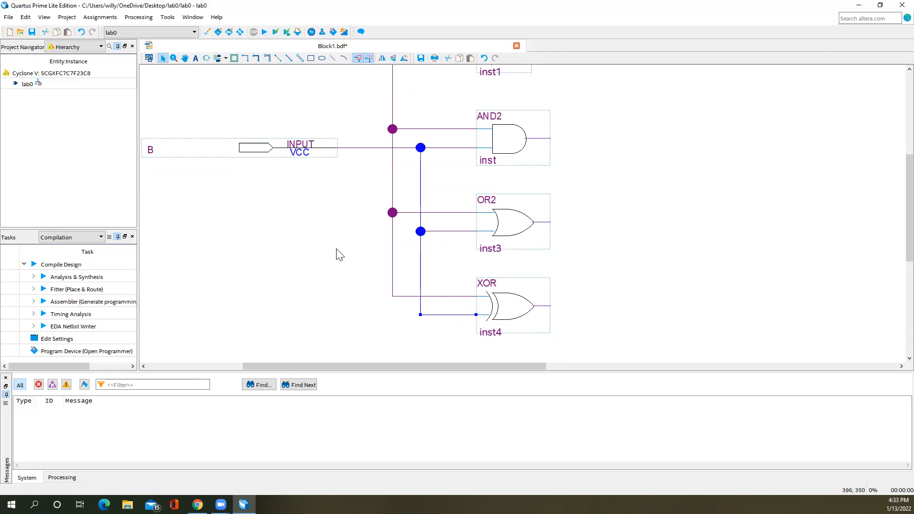
Step: Place five output pins, one beside the output of each of the WIRE, NOT, AND2, OR2 and XOR gates
scroll(332, 256, up, 2)
scroll(332, 256, up, 1)
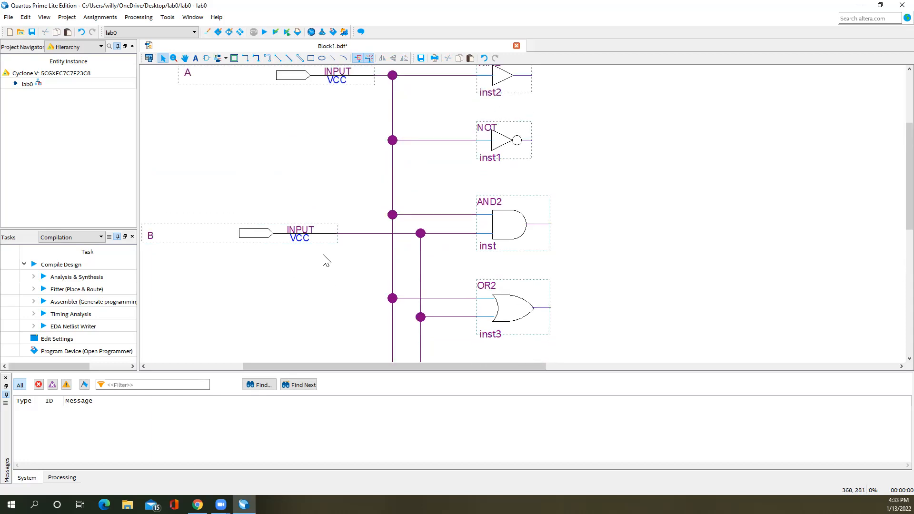
scroll(319, 244, up, 2)
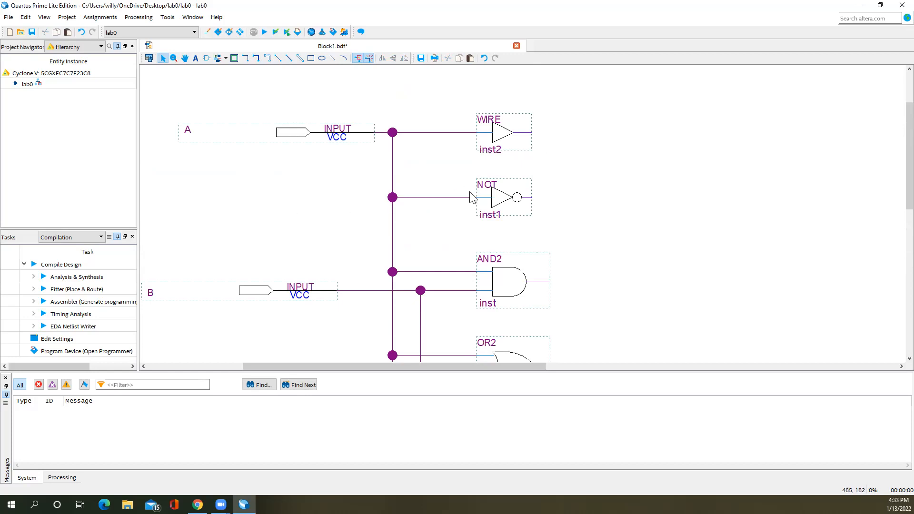
click(225, 59)
click(229, 85)
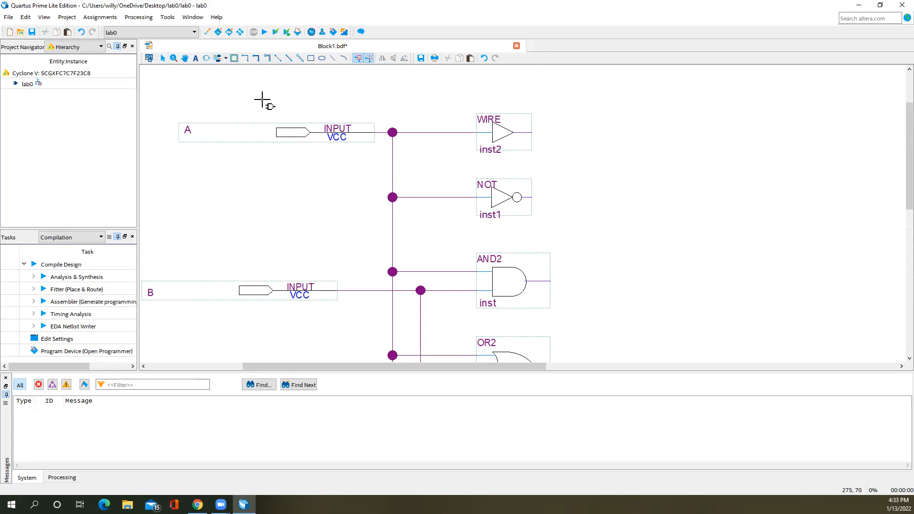
click(549, 121)
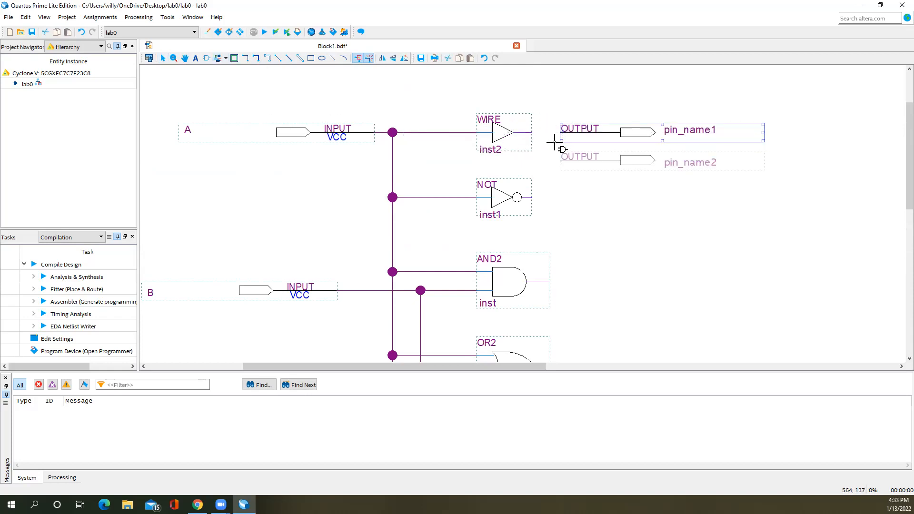
click(551, 183)
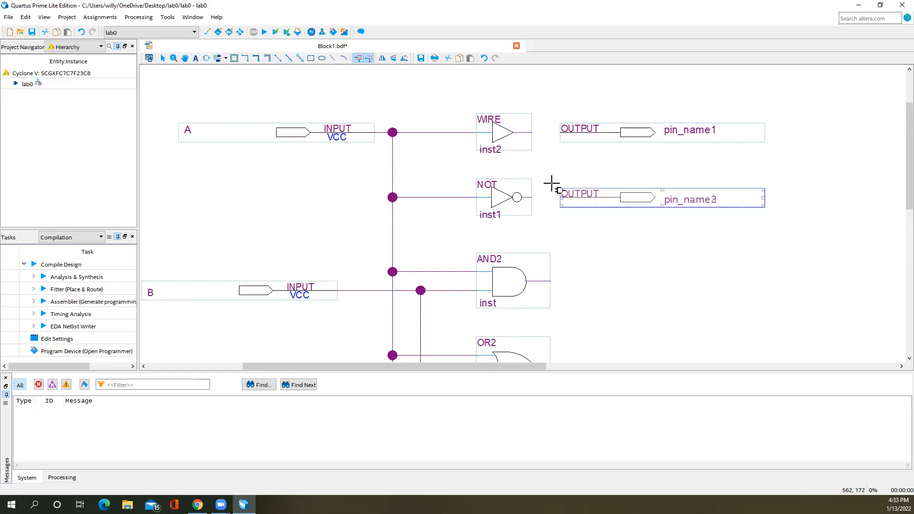
click(564, 270)
scroll(566, 257, down, 4)
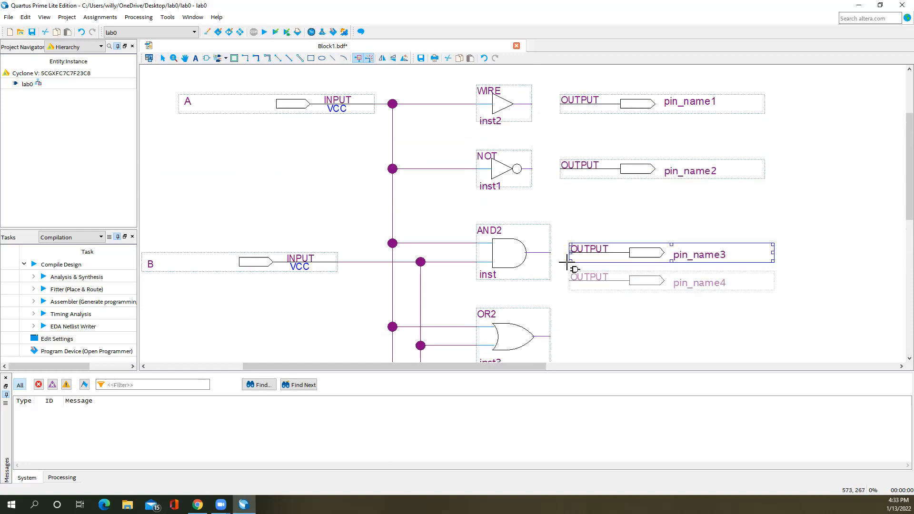
click(570, 238)
scroll(567, 258, down, 1)
click(566, 291)
key(Escape)
Step: Wire the output of each of the five gates to the output pin beside it
scroll(581, 282, up, 4)
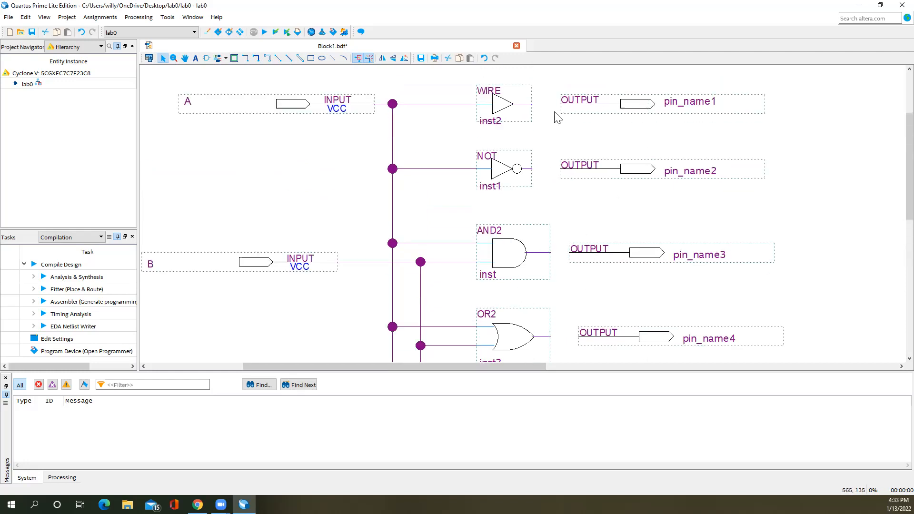
drag(532, 103, 560, 103)
drag(532, 169, 561, 169)
drag(550, 250, 646, 276)
scroll(566, 282, down, 1)
scroll(565, 300, down, 3)
click(638, 242)
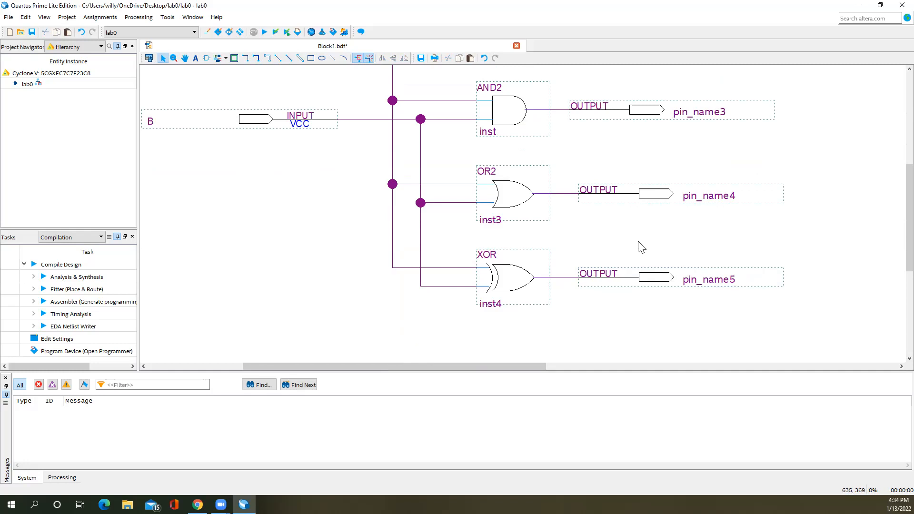
Step: Rename the WIRE gate's output pin as ANOT
scroll(641, 247, up, 7)
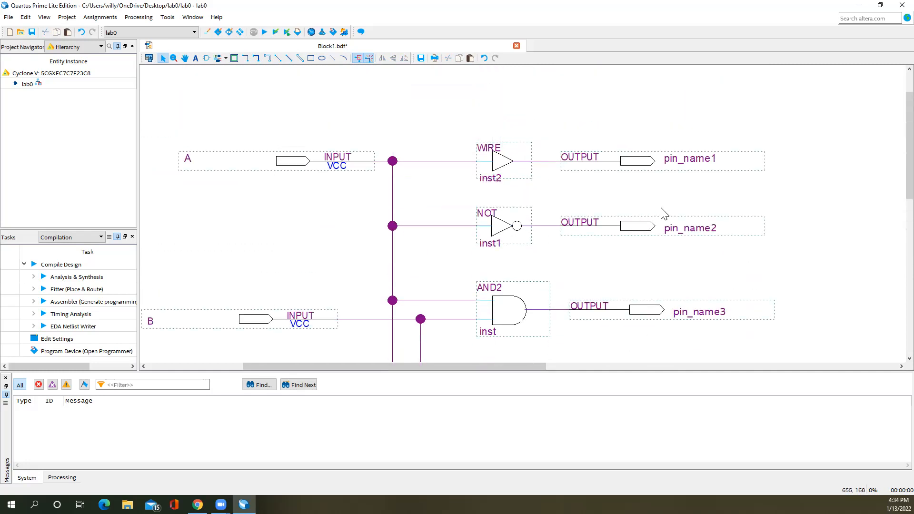
click(688, 161)
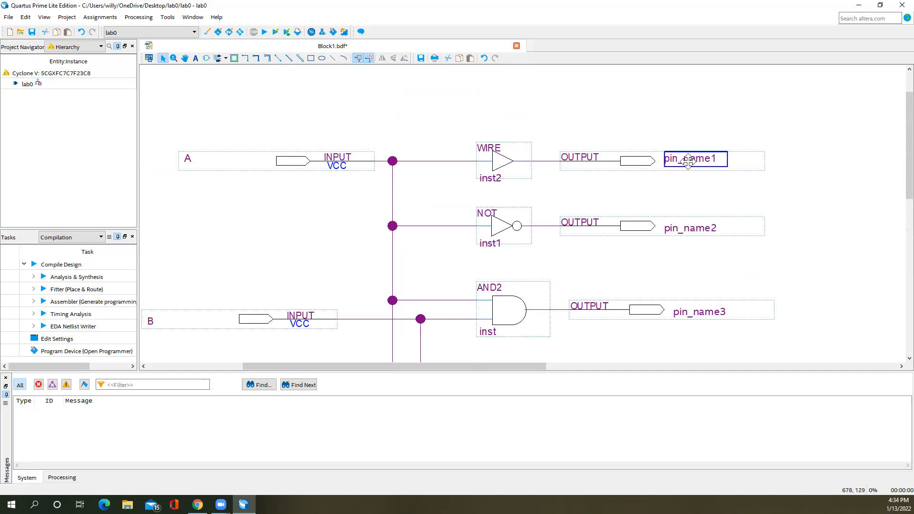
right_click(688, 162)
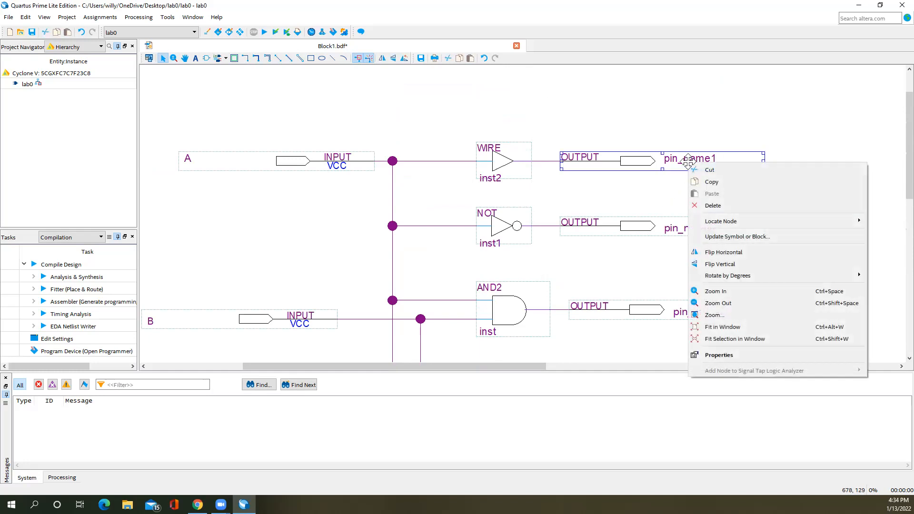
click(702, 356)
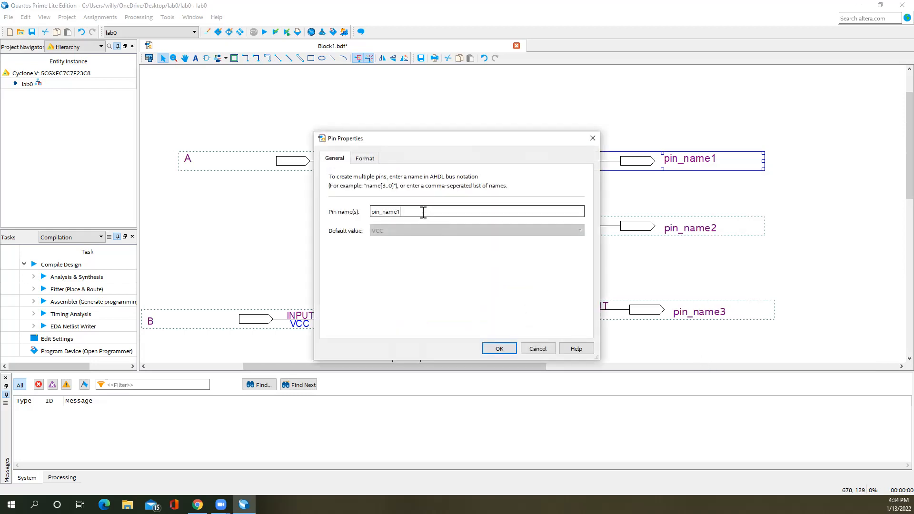
key(BackSpace)
key(BackSpace)
key(BackSpace)
key(BackSpace)
key(BackSpace)
key(BackSpace)
key(BackSpace)
key(BackSpace)
key(BackSpace)
text(ANOT)
key(Return)
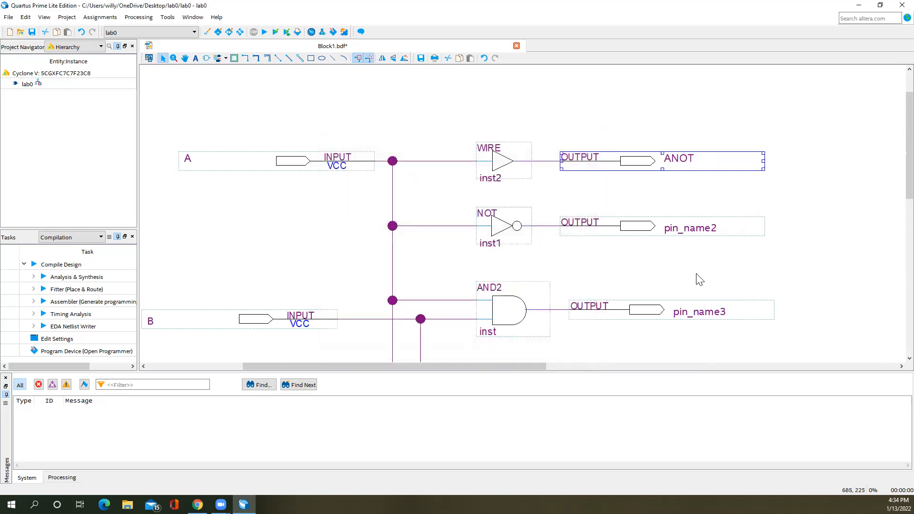
Step: Rename the NOT gate's output pin as ANOT
right_click(683, 232)
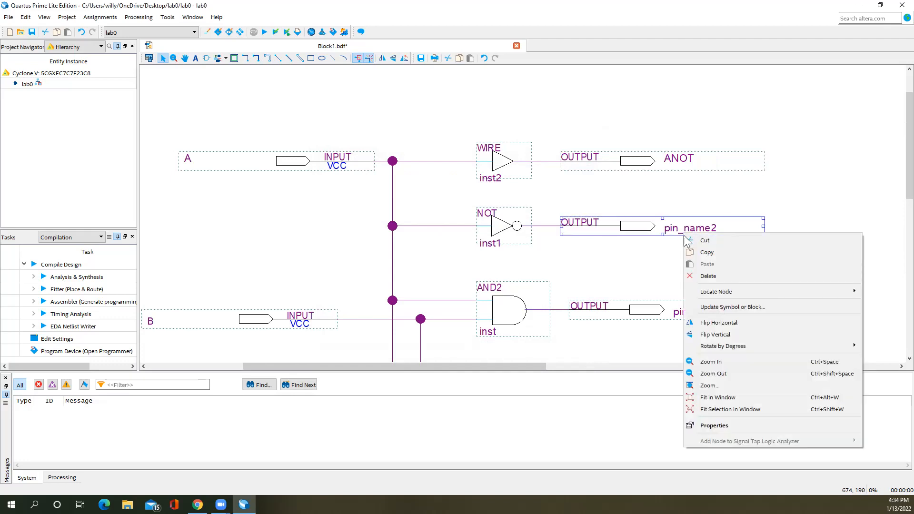
click(714, 425)
click(419, 211)
key(BackSpace)
key(BackSpace)
key(BackSpace)
key(BackSpace)
key(BackSpace)
key(BackSpace)
key(BackSpace)
key(BackSpace)
key(BackSpace)
text(ANOT)
key(Return)
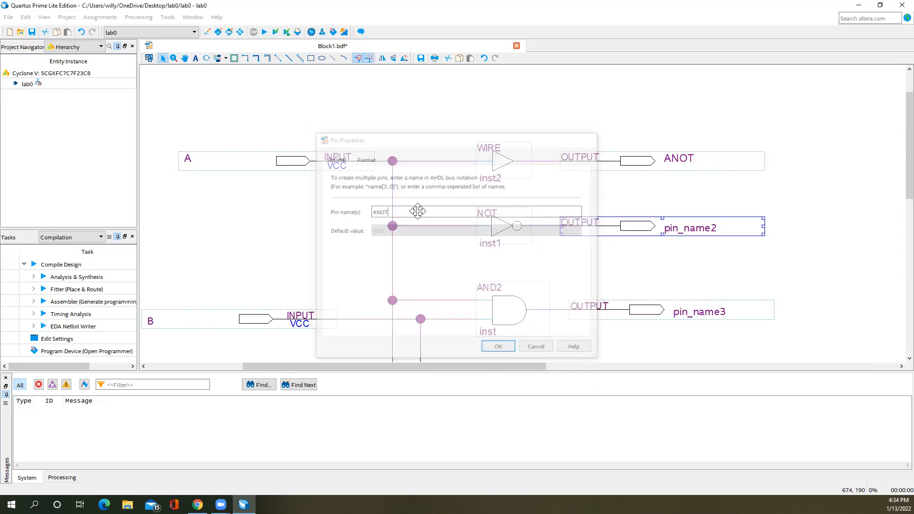
Step: Rename the WIRE gate's output pin as ABUFFER
double_click(670, 159)
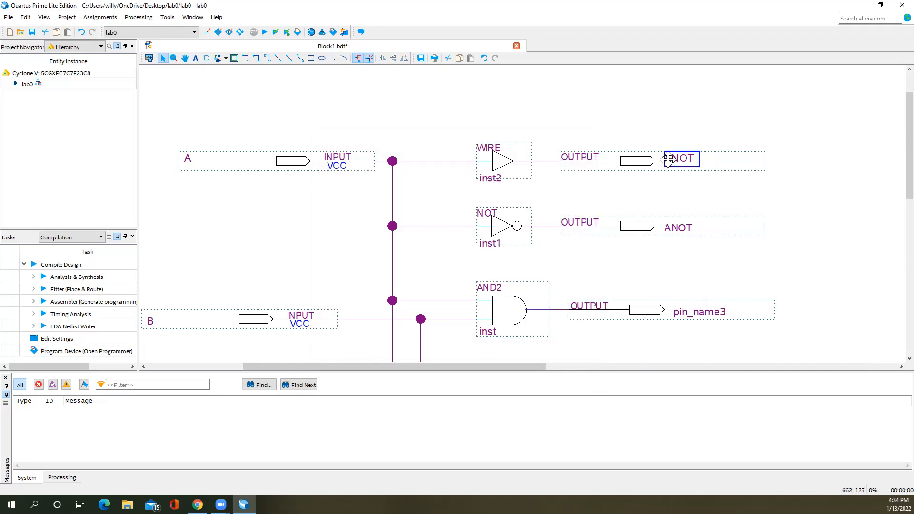
text(ABUFFER)
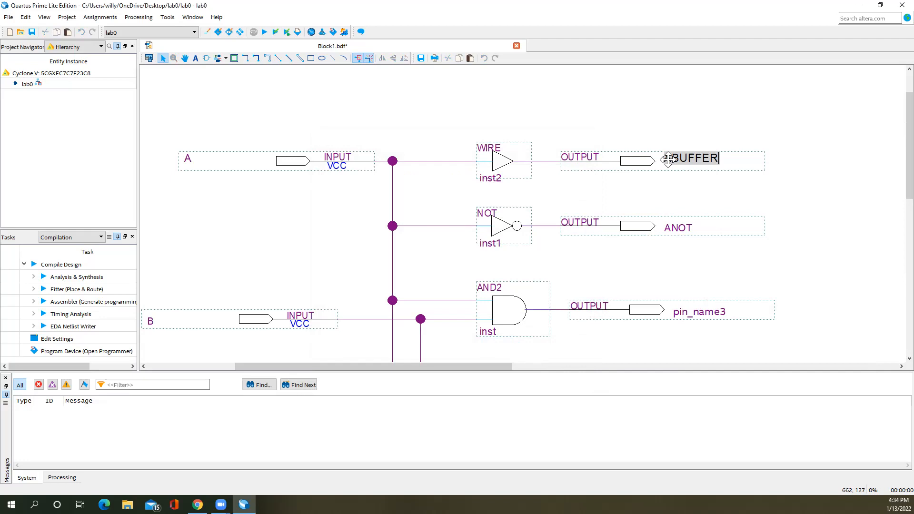
key(Tab)
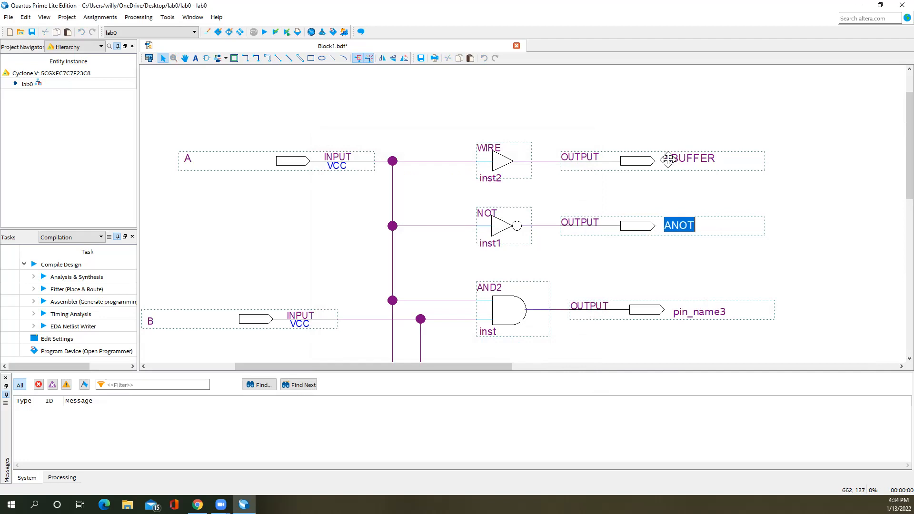
Step: Rename the AND2 gate's output pin as A_AND_B and the OR2 gate's output pin as A_OR_B
key(Tab)
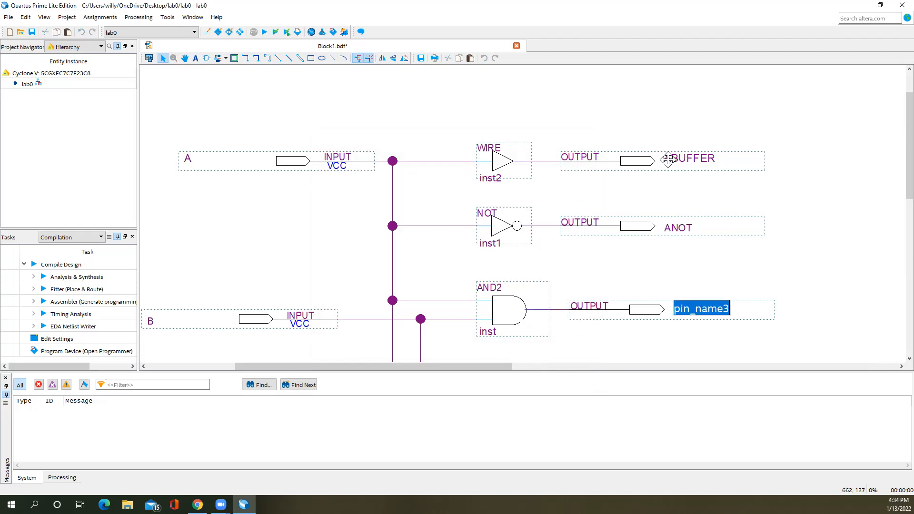
text(A)
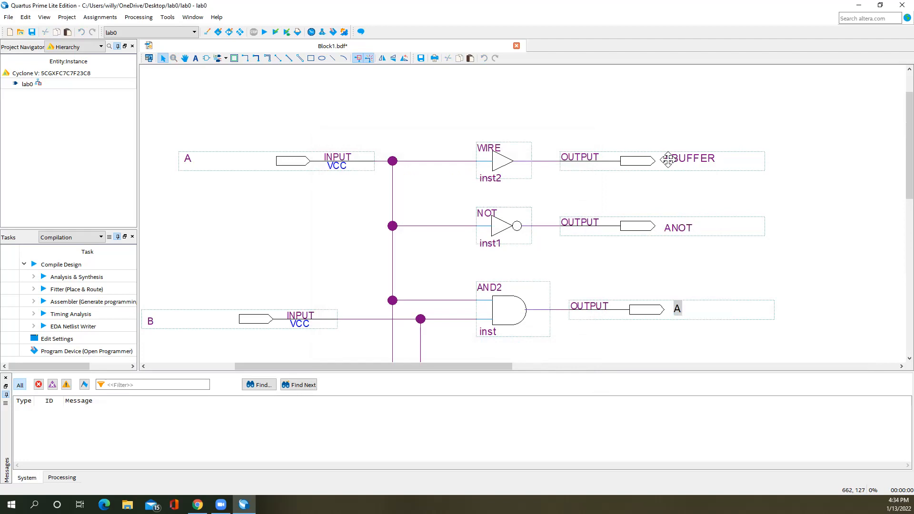
text(_AND_B)
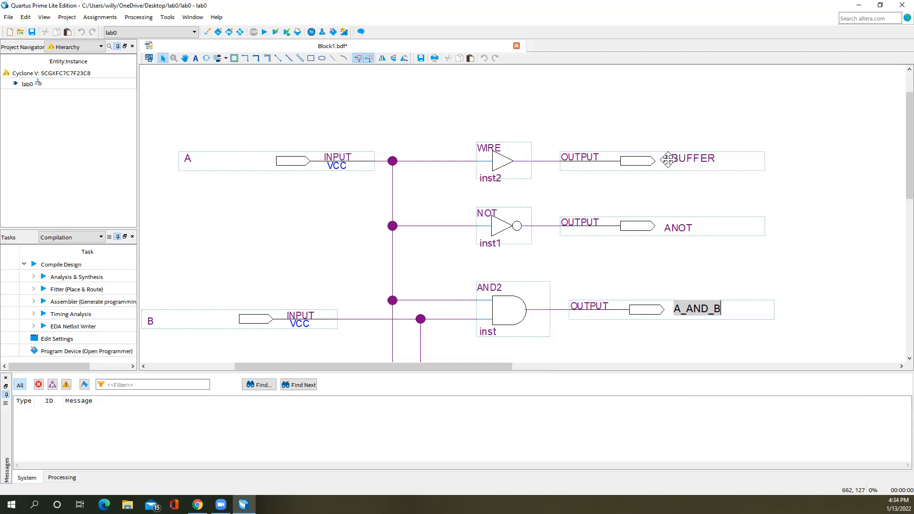
key(Tab)
text(A_)
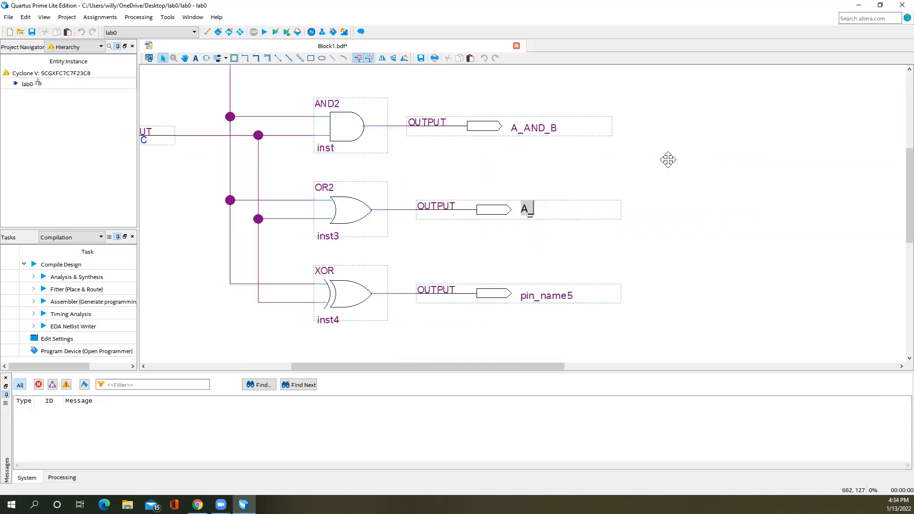
text(OR_B)
Step: Rename the XOR gate's output pin as A_XOR_B
key(Tab)
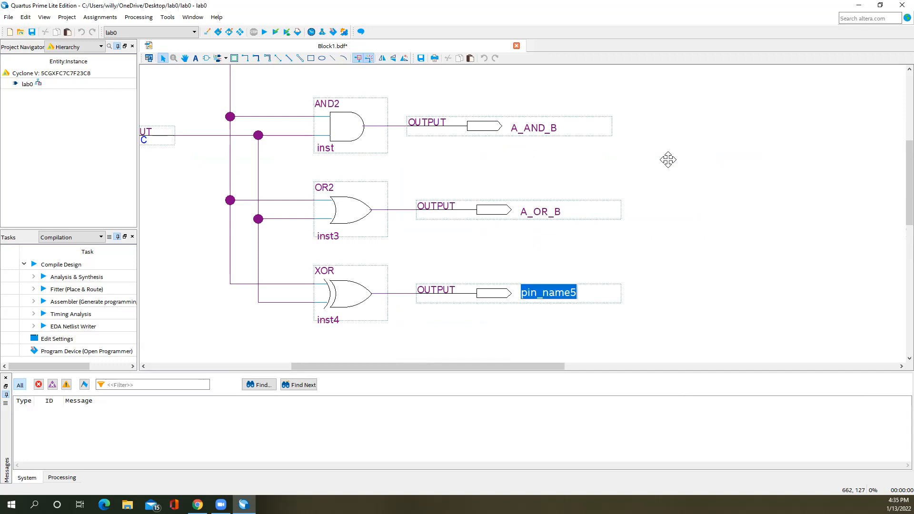
text(A_X)
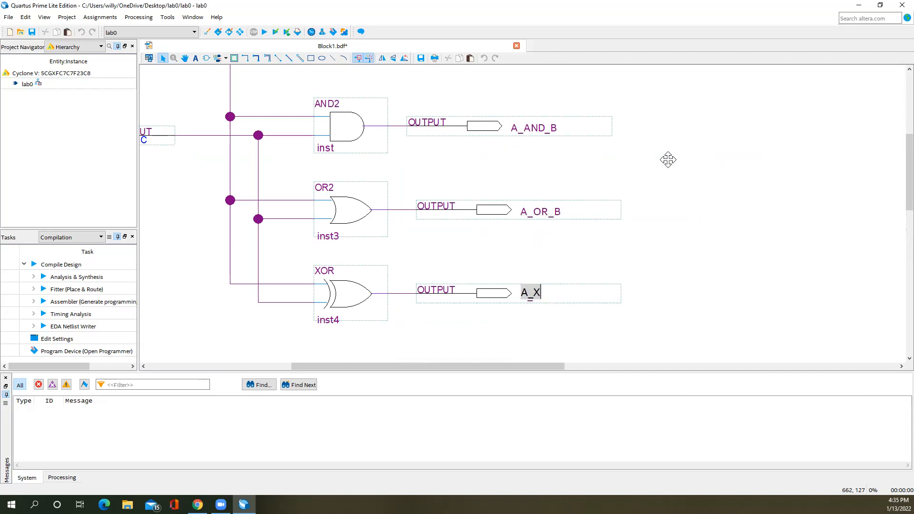
text(OR_B)
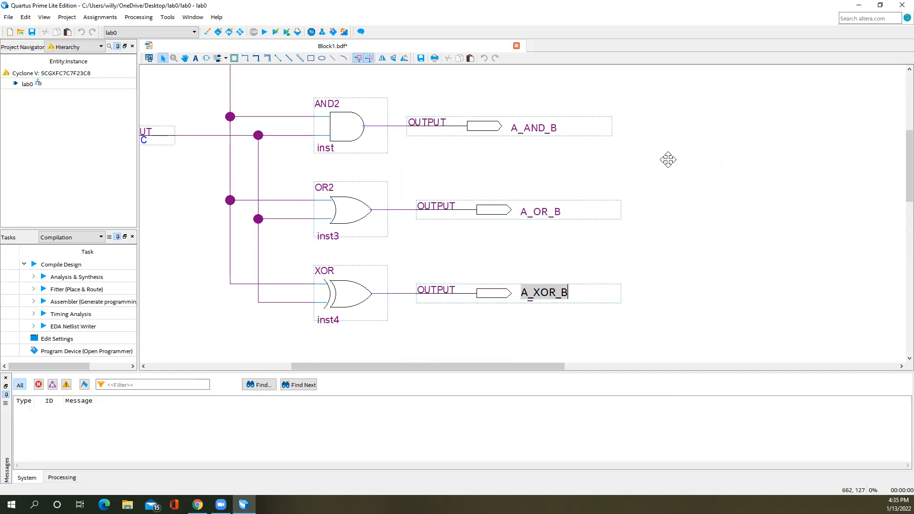
key(Return)
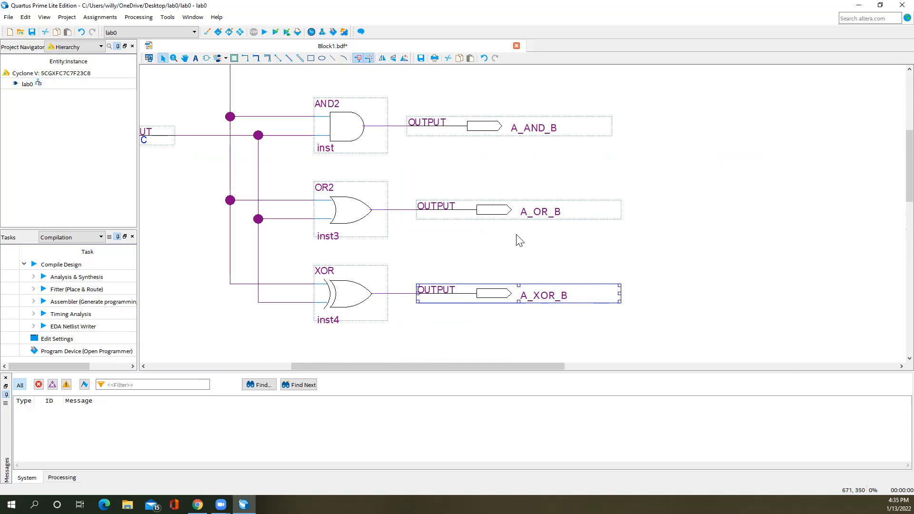
scroll(520, 246, up, 2)
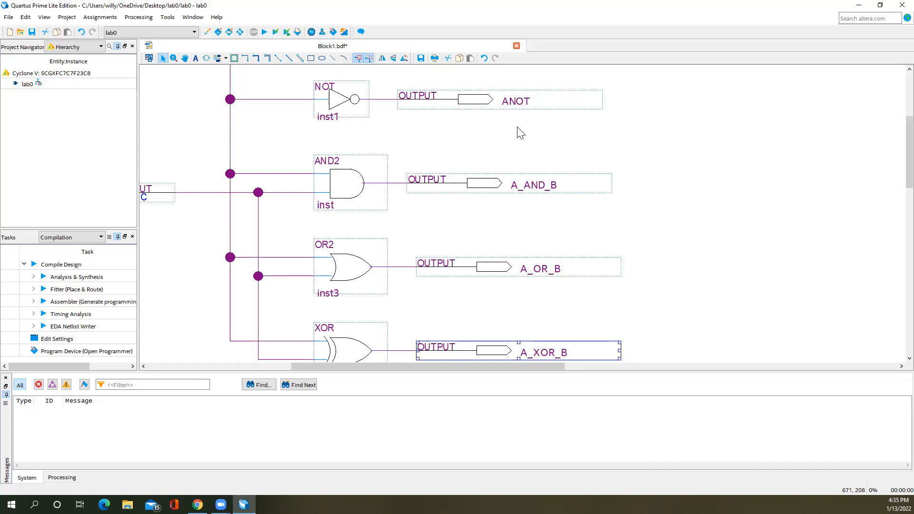
scroll(512, 188, down, 1)
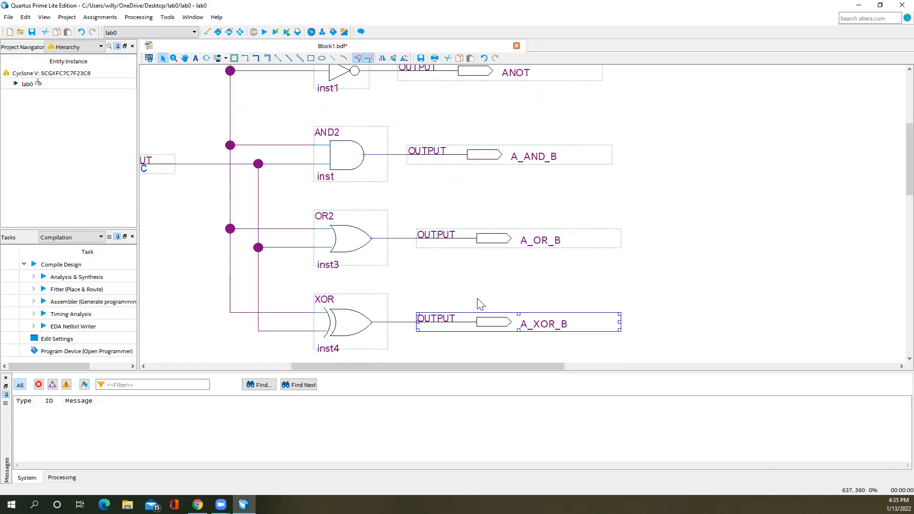
drag(425, 364, 330, 371)
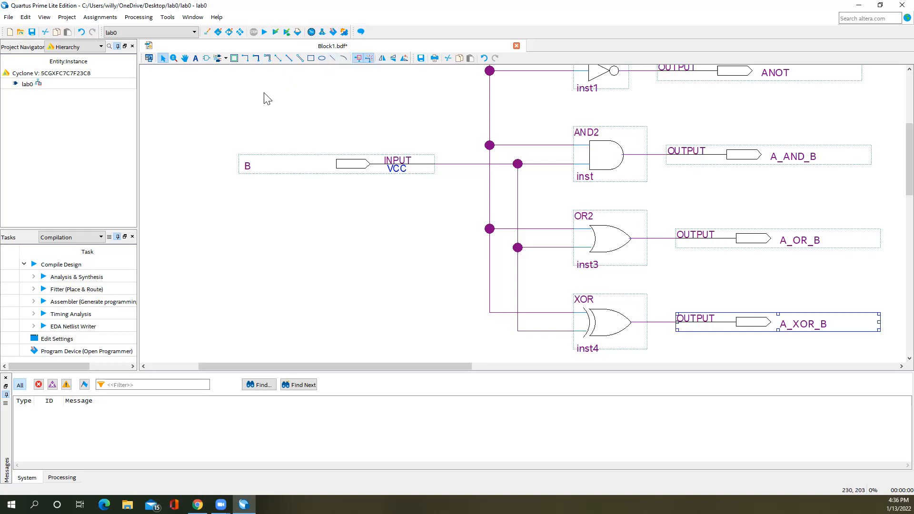
Step: Save the schematic as lab0 in Block Diagram/Schematic format in the lab0 folder, adding it to the current project
click(6, 18)
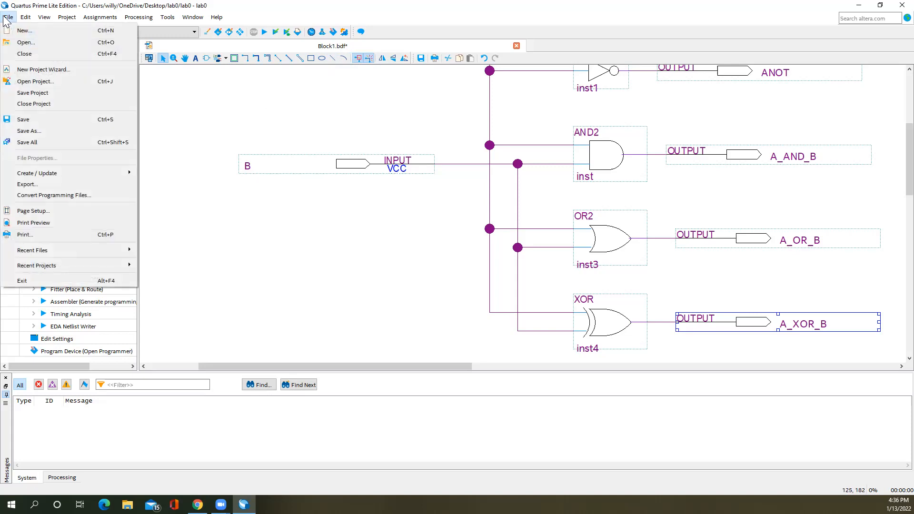
click(23, 119)
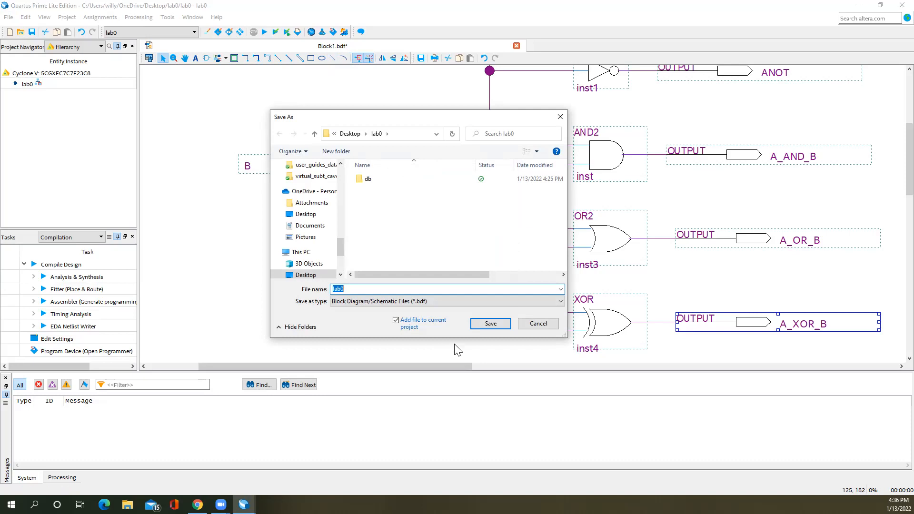
click(487, 323)
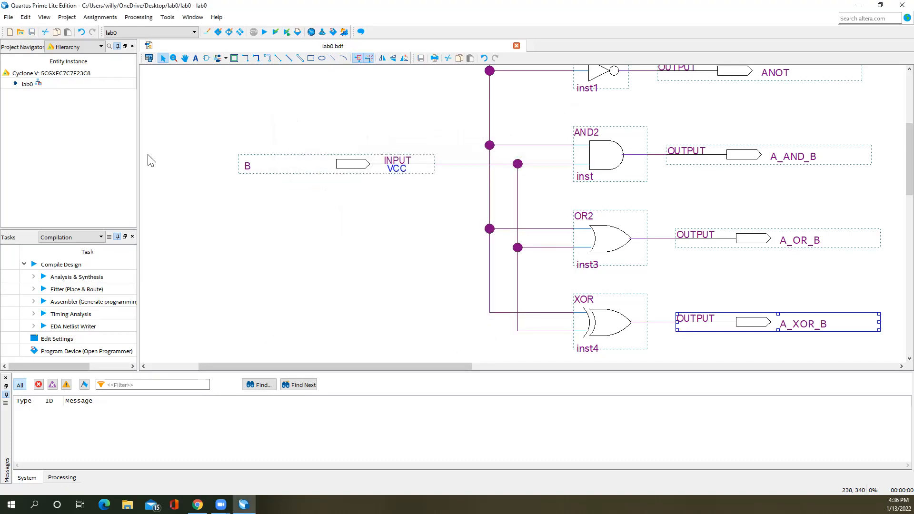
Step: Check the project's file list for lab0.bdf, and select the lab0 entity in the design hierarchy
click(71, 46)
click(64, 67)
click(31, 72)
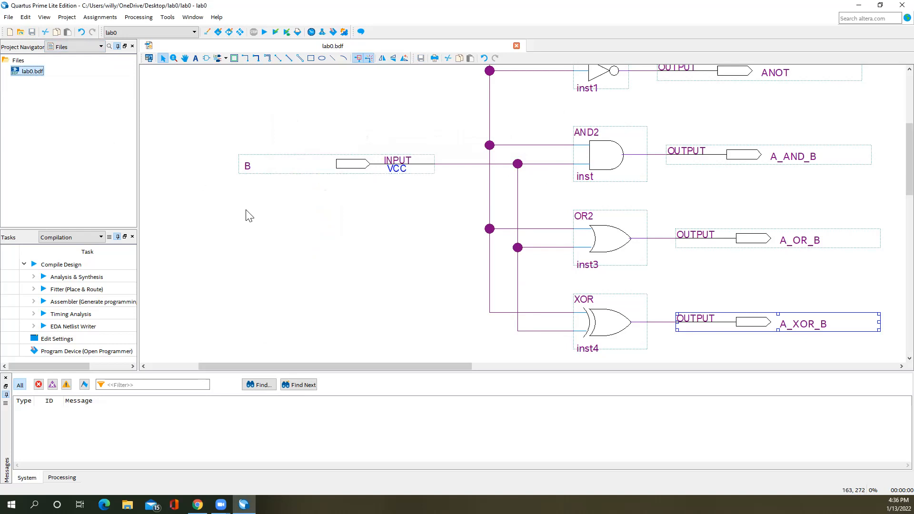
click(71, 47)
click(57, 54)
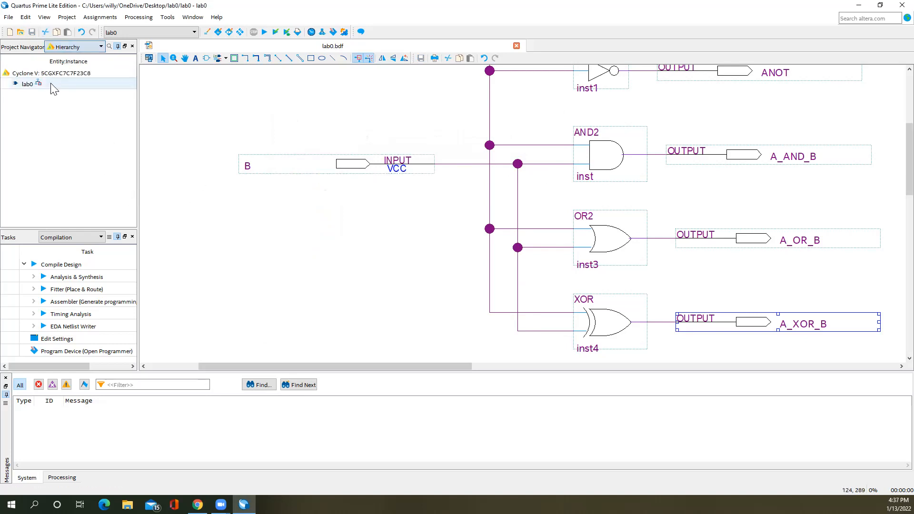
click(33, 87)
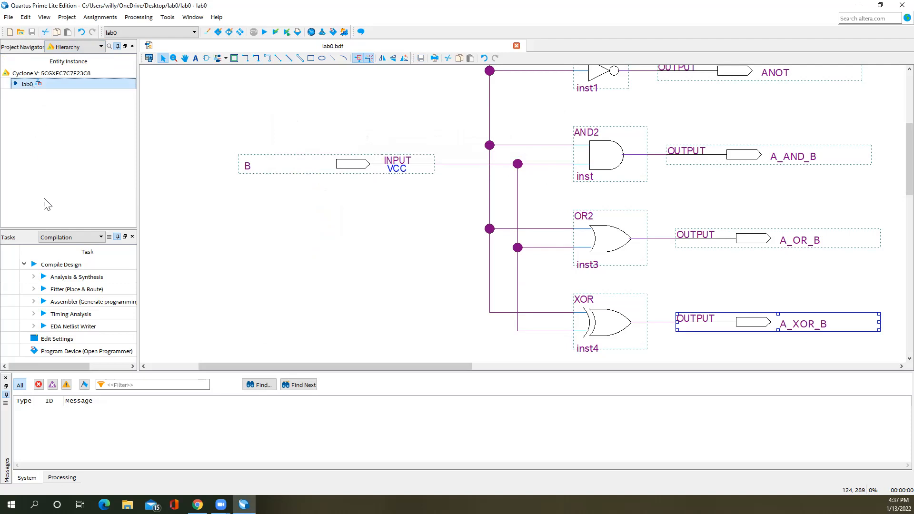
Step: Run Analysis & Synthesis on the lab0 project and return to the lab0.bdf schematic
double_click(64, 278)
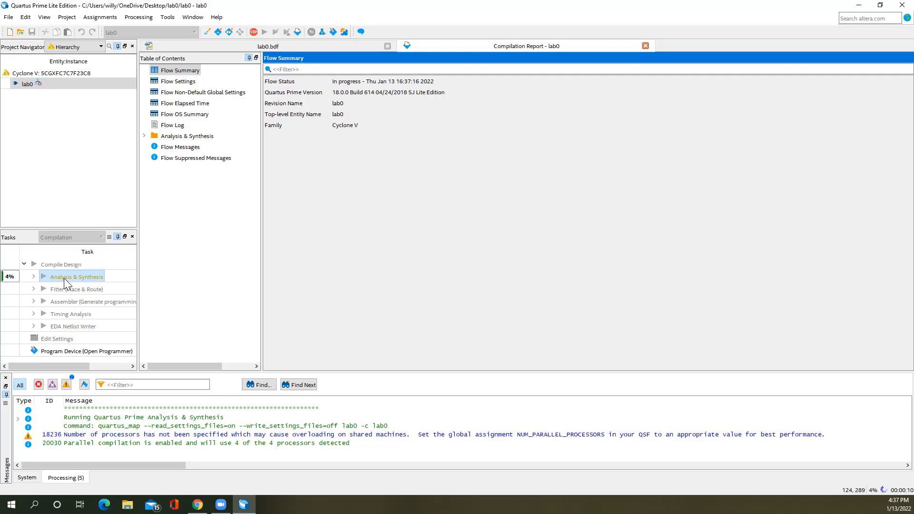
click(200, 43)
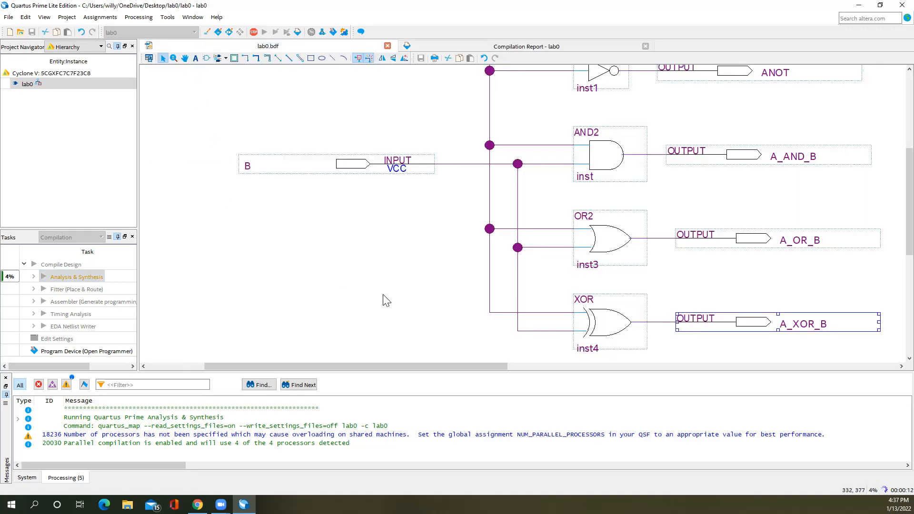
Step: Examine the schematic's A and B inputs, their five gates, and the named output pins
scroll(386, 300, up, 3)
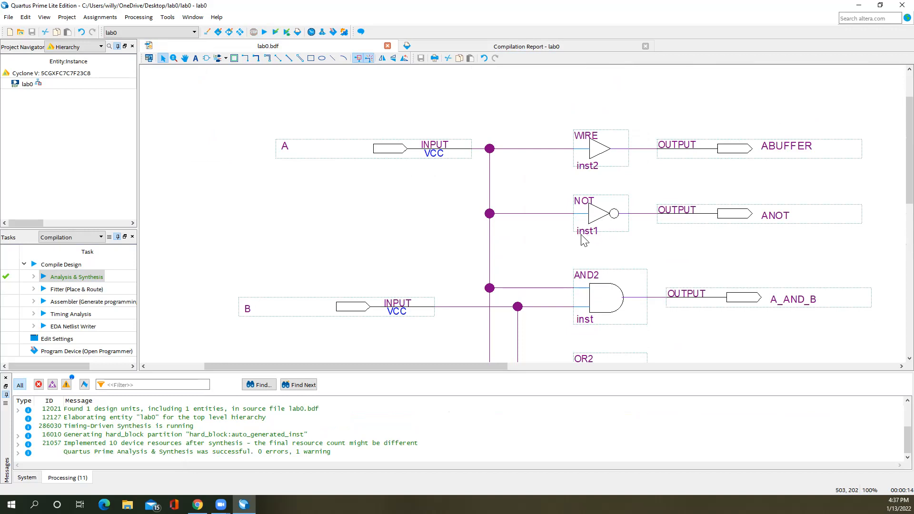
scroll(584, 241, down, 1)
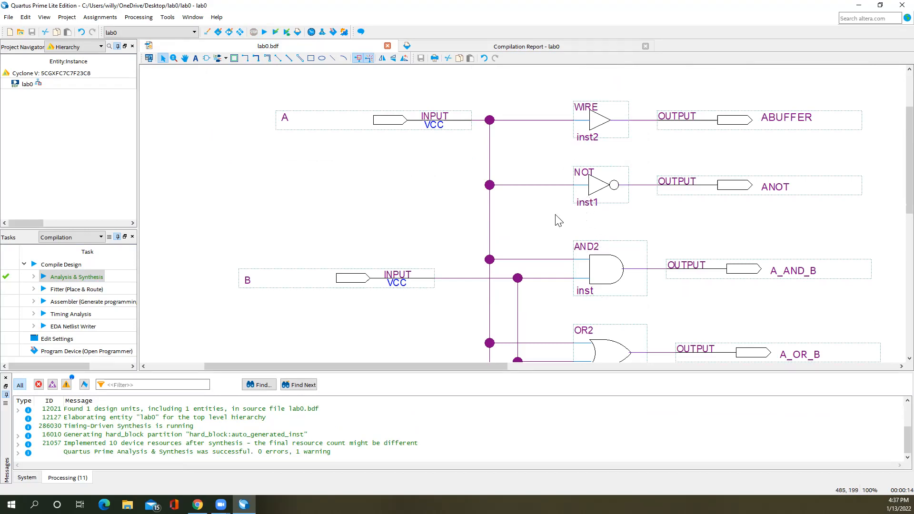
scroll(555, 218, down, 3)
scroll(544, 231, down, 2)
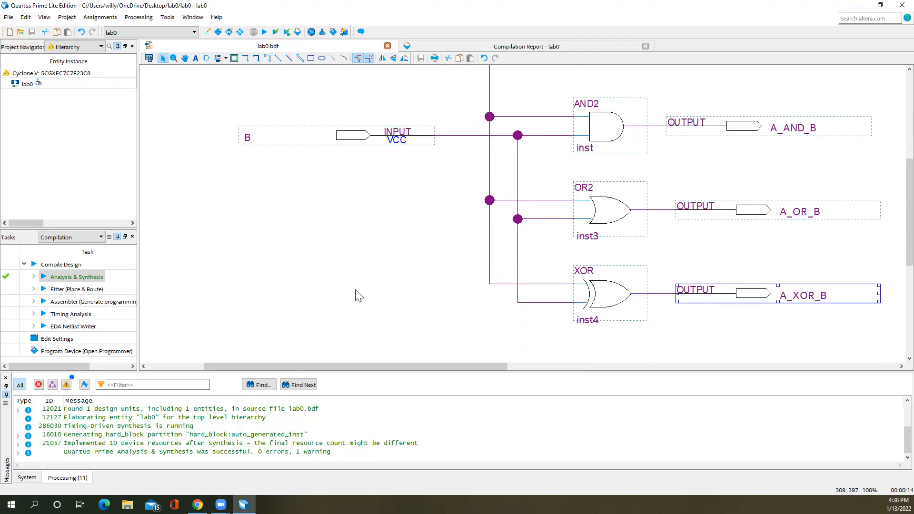
scroll(357, 294, up, 3)
scroll(358, 295, down, 2)
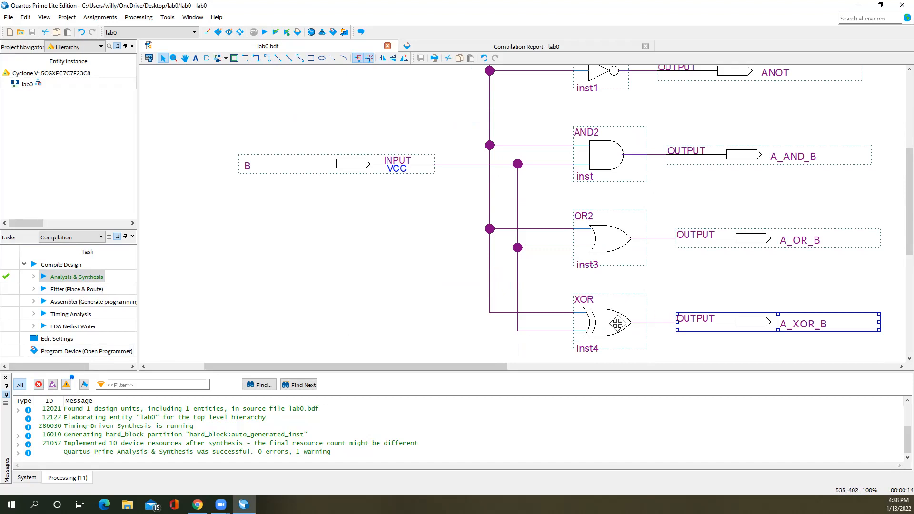
scroll(622, 327, up, 1)
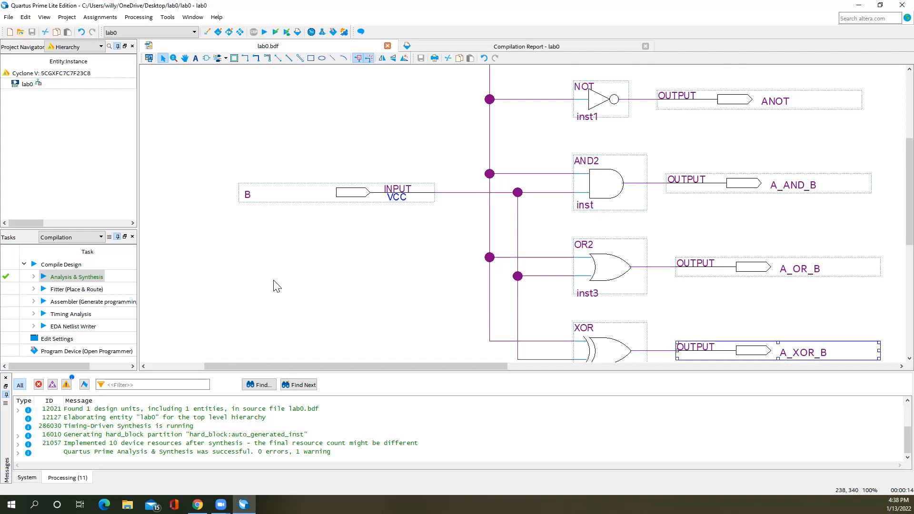
scroll(276, 286, down, 1)
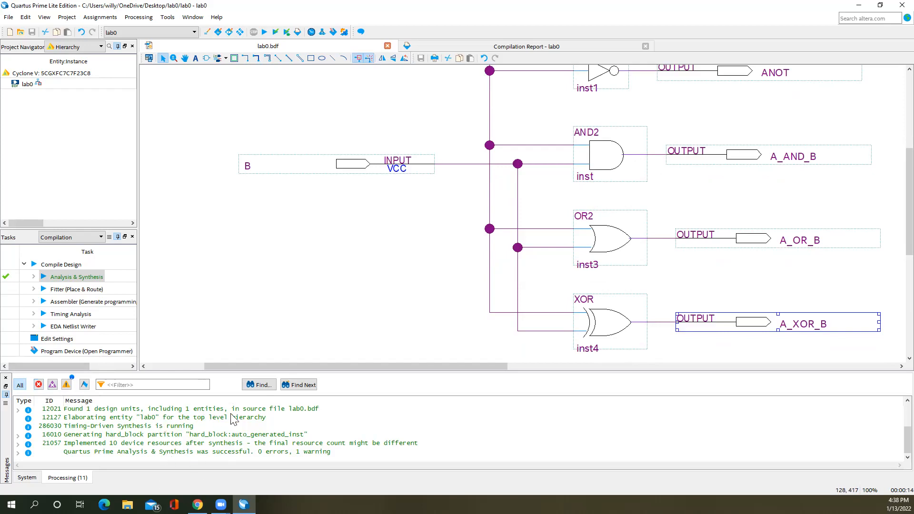
Step: Filter the compilation messages to show only errors and warnings
click(39, 384)
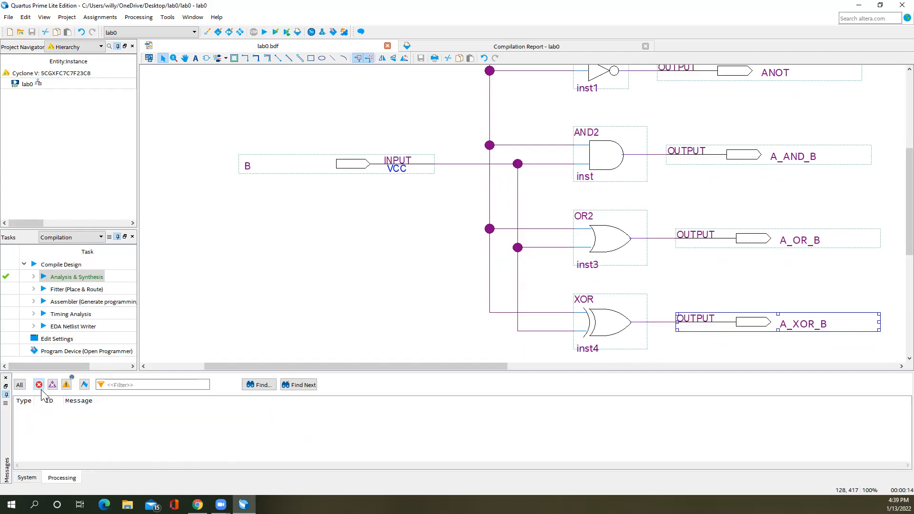
click(67, 385)
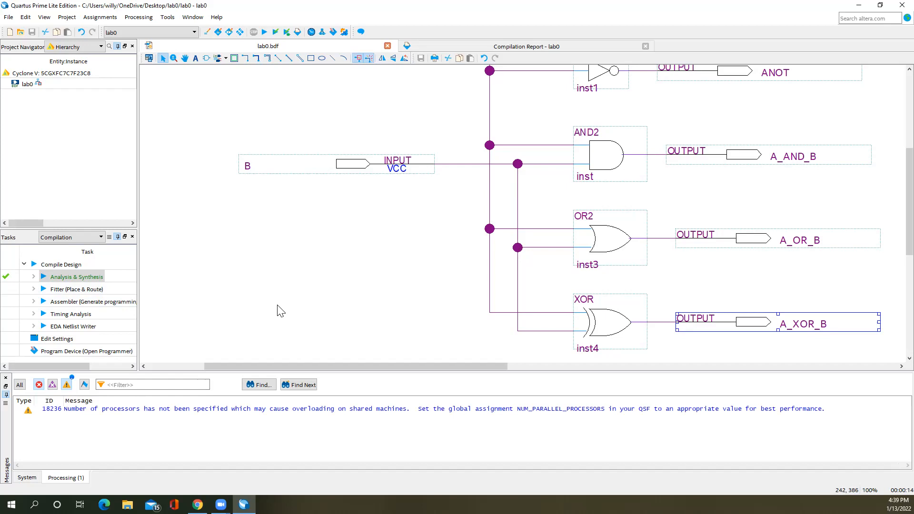
Step: Create a new University Program VWF file and maximize the Simulation Waveform Editor window
click(10, 18)
click(20, 33)
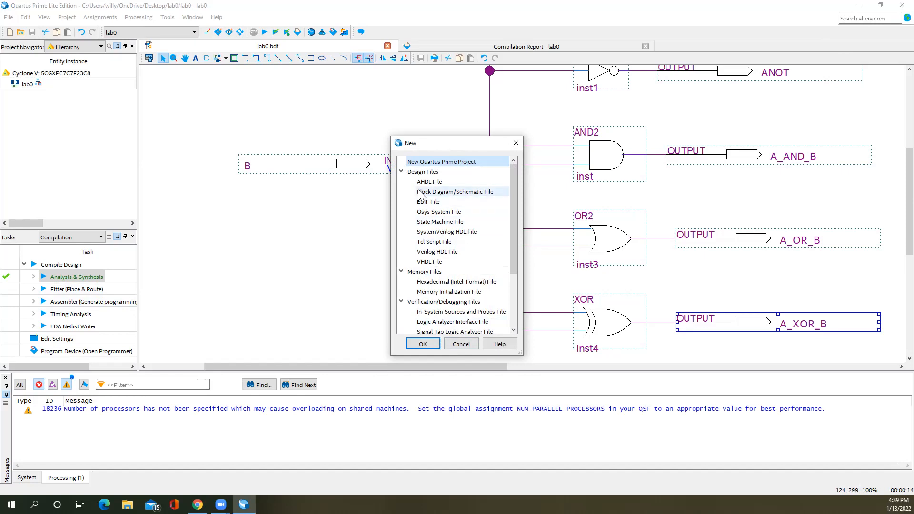
scroll(420, 234, down, 1)
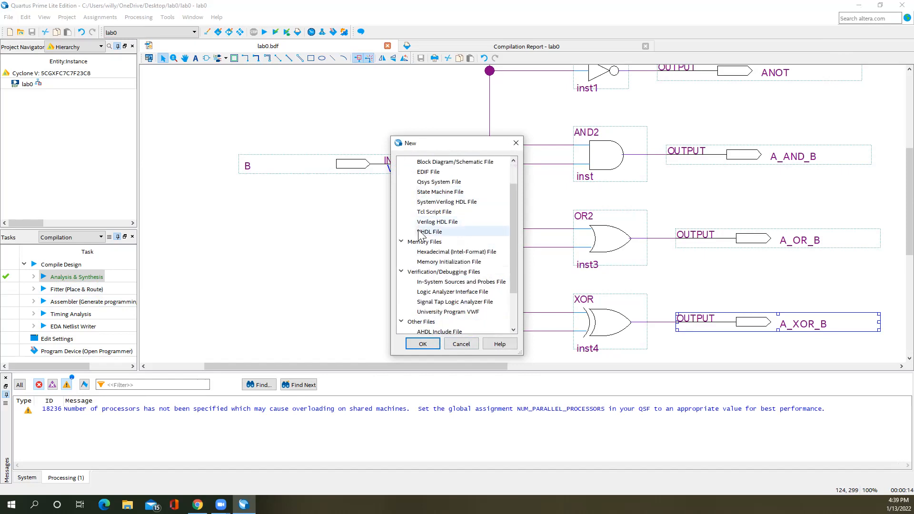
scroll(420, 235, down, 1)
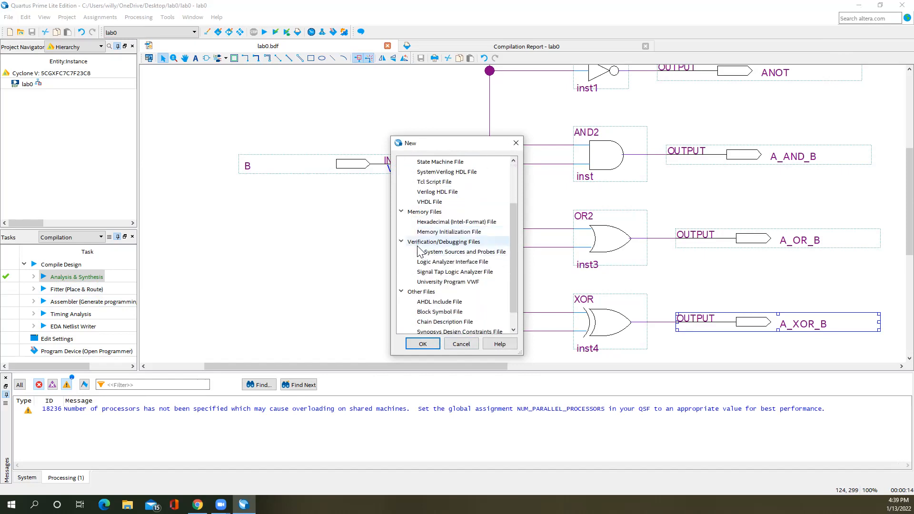
click(428, 283)
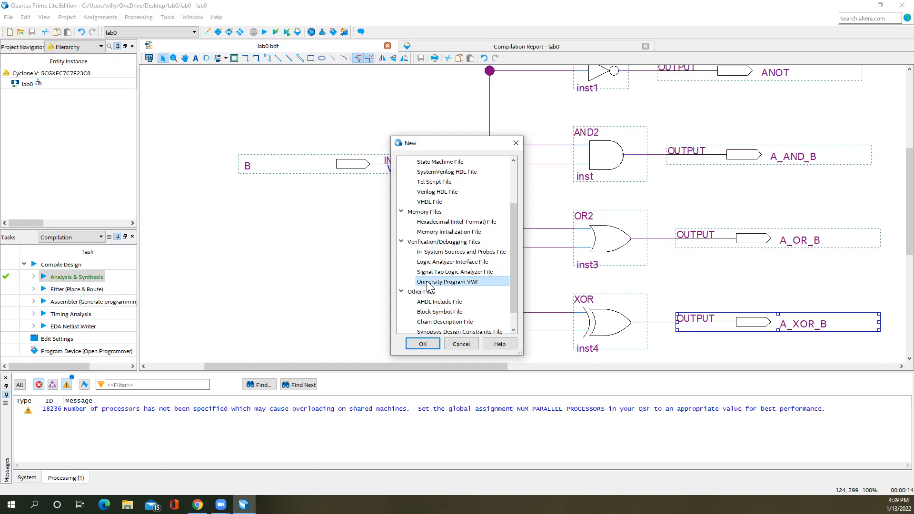
click(421, 343)
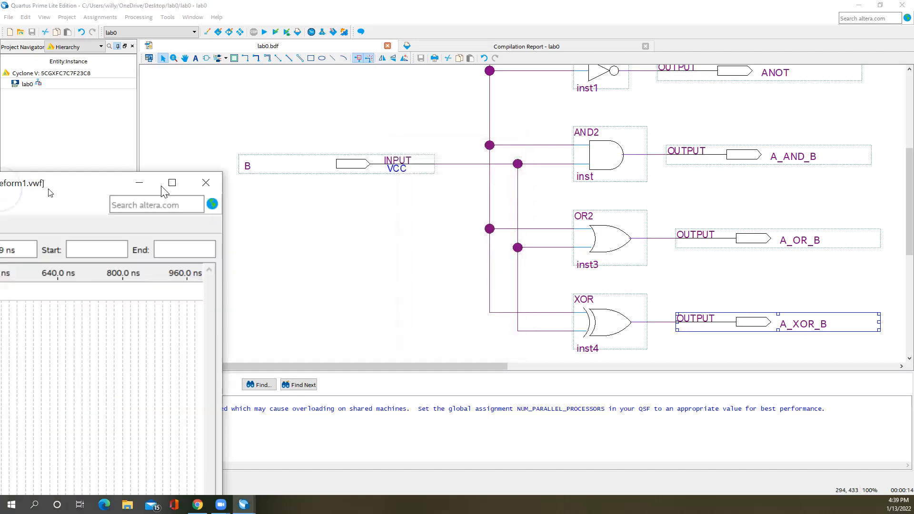
click(601, 116)
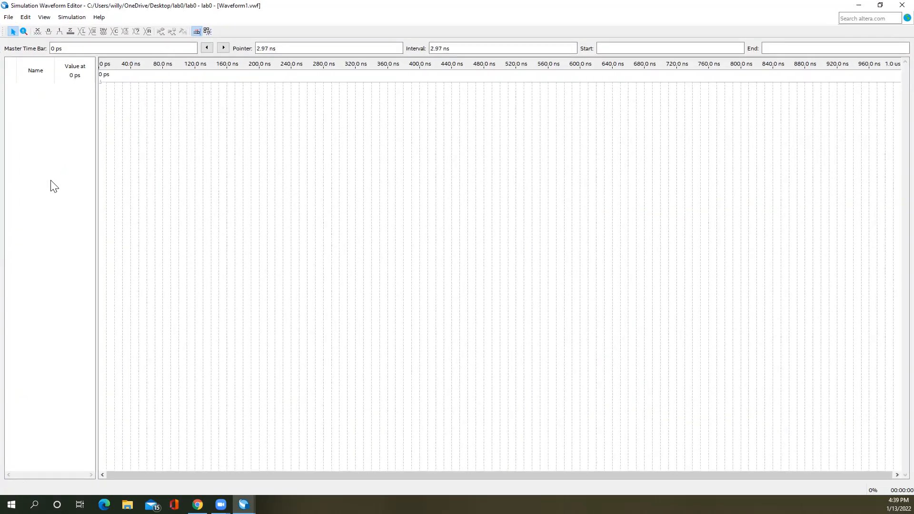
Step: Set the waveform's end time to 20 ns
click(8, 19)
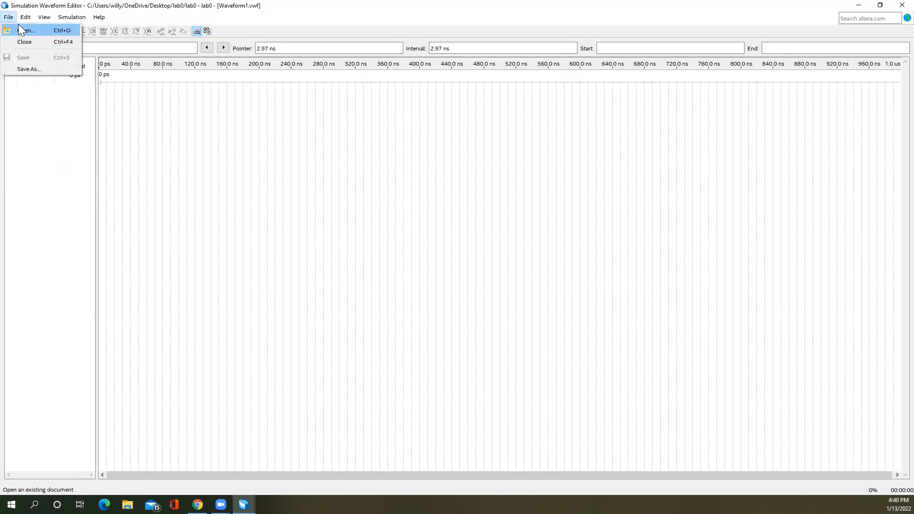
click(21, 18)
click(22, 18)
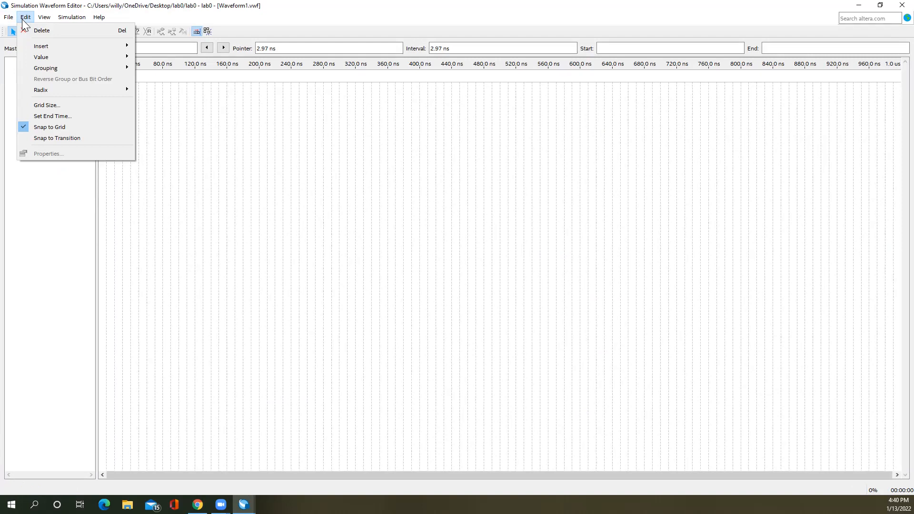
click(46, 116)
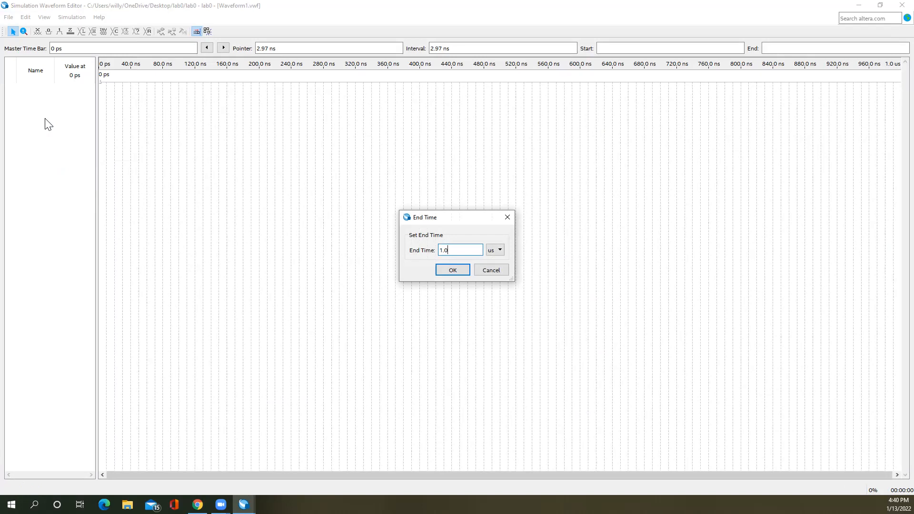
key(BackSpace)
key(BackSpace)
text(20)
key(Tab)
click(450, 271)
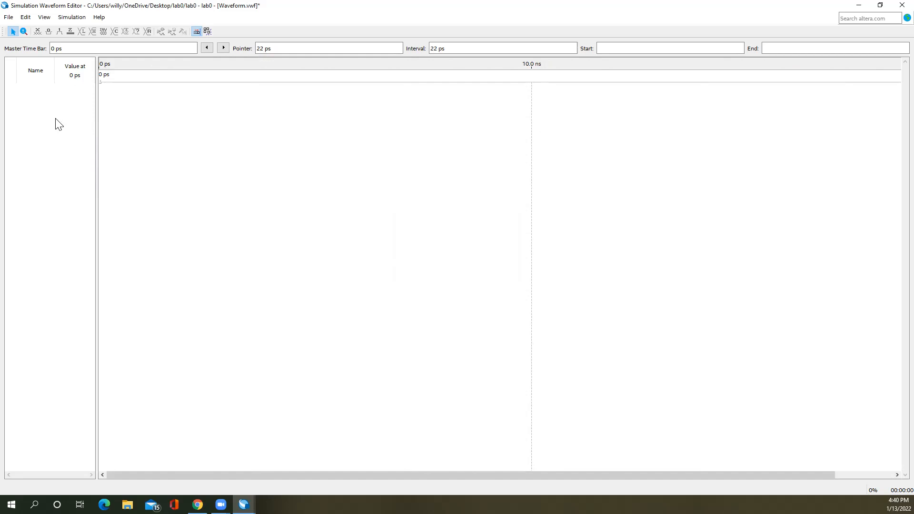
Step: Insert all the design's input and output pins into the waveform with the Node Finder, and widen the node list
right_click(33, 135)
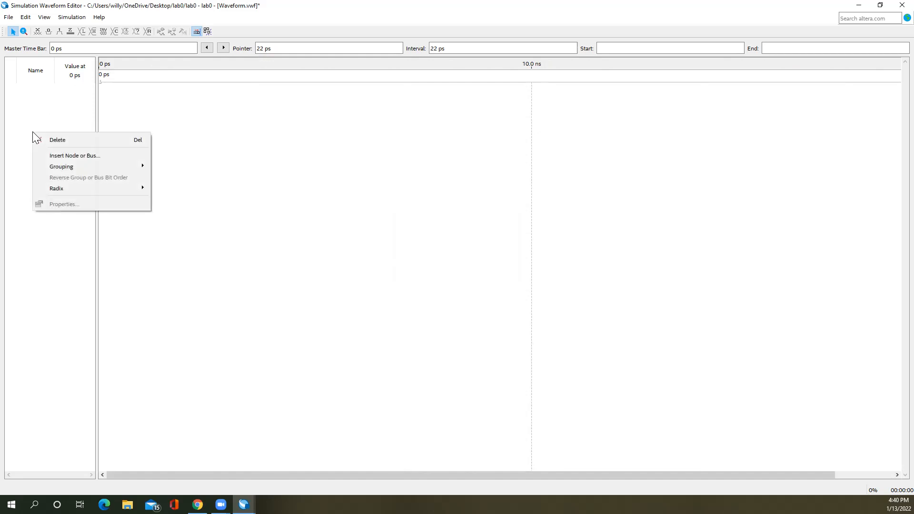
click(55, 154)
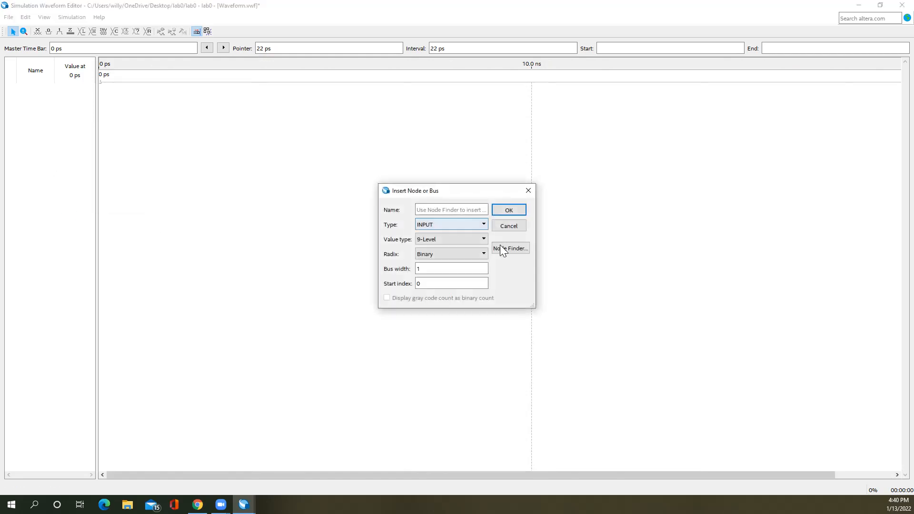
click(518, 250)
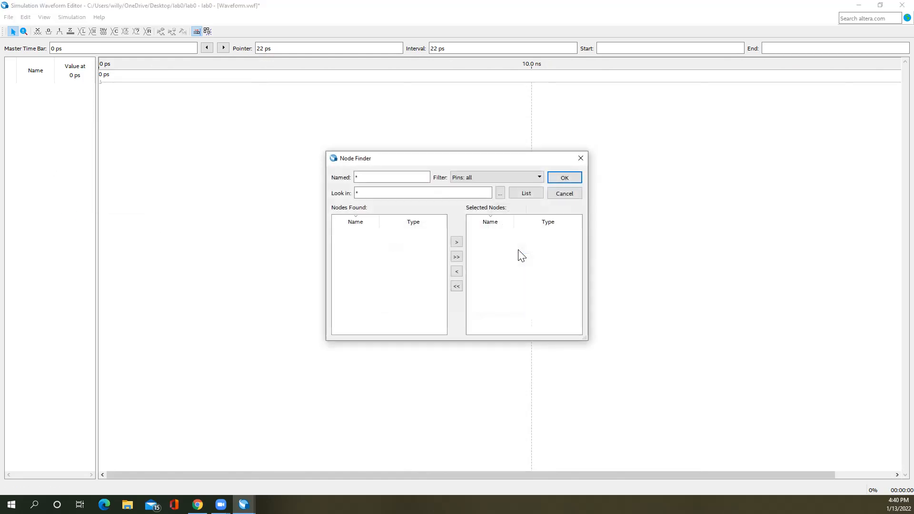
click(523, 193)
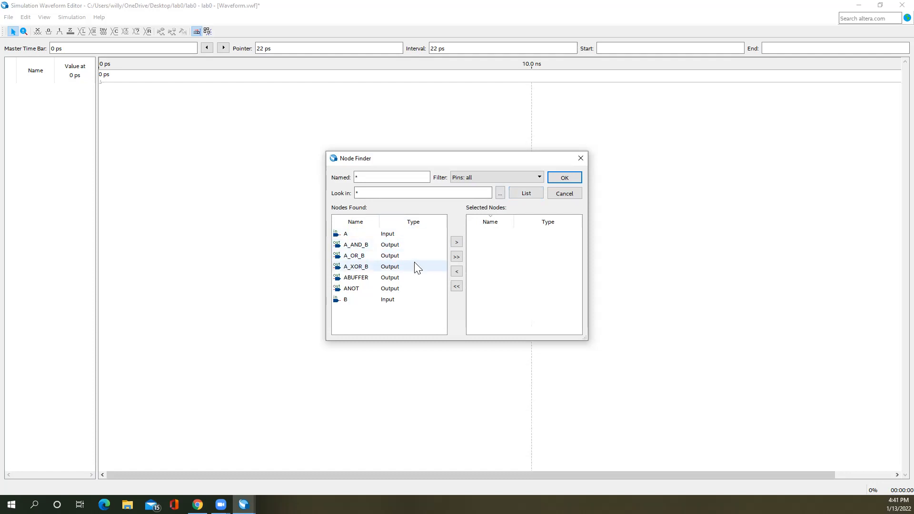
click(456, 257)
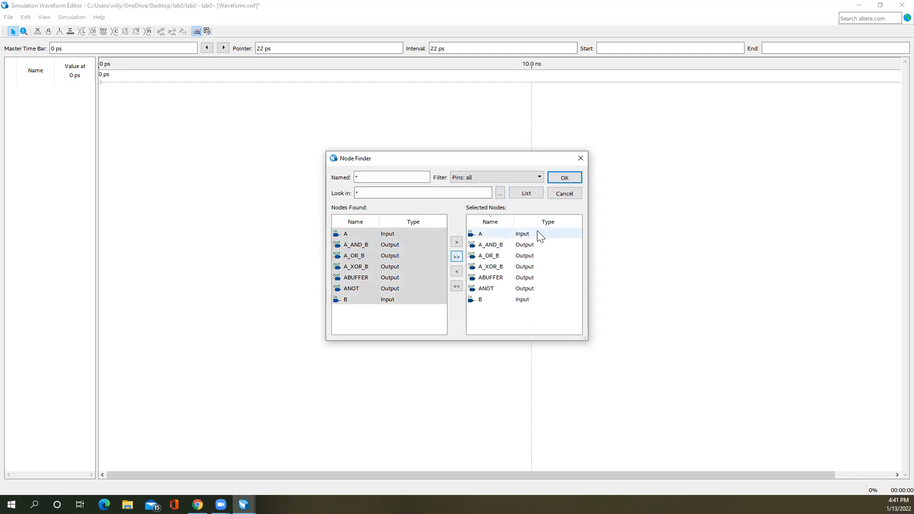
click(567, 177)
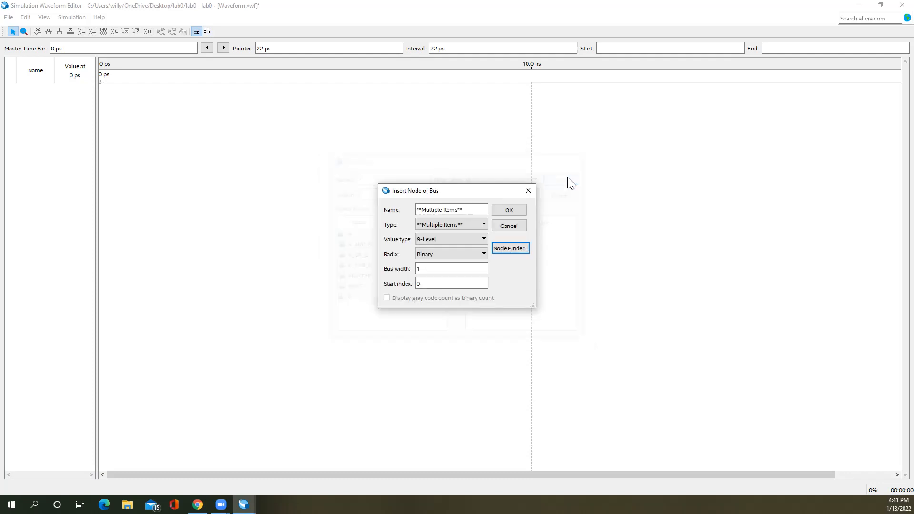
click(501, 212)
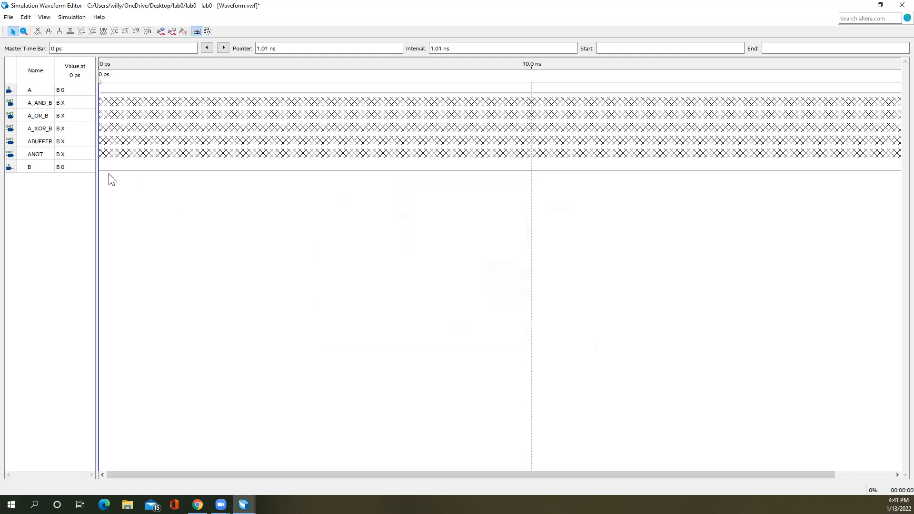
drag(96, 129, 113, 131)
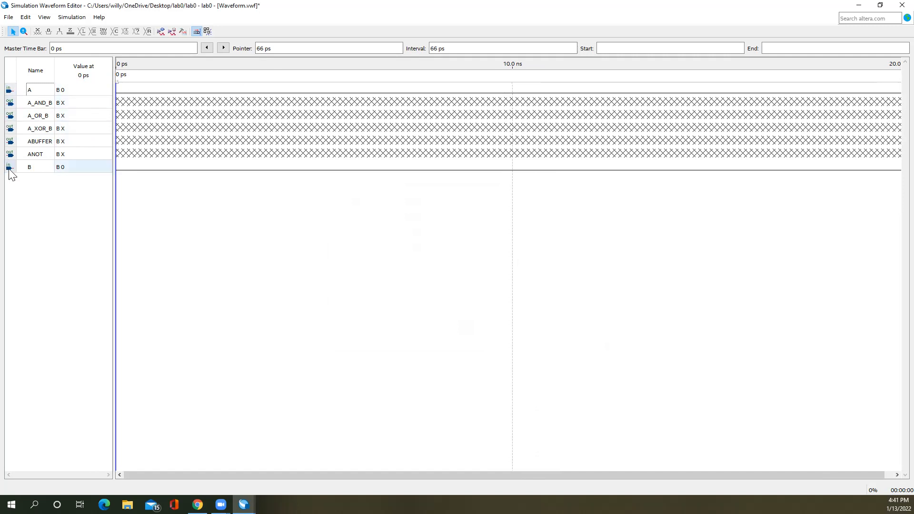
Step: Save the waveform as Waveform in University Program VWF format in the lab0 folder, adding it to the current project
click(8, 18)
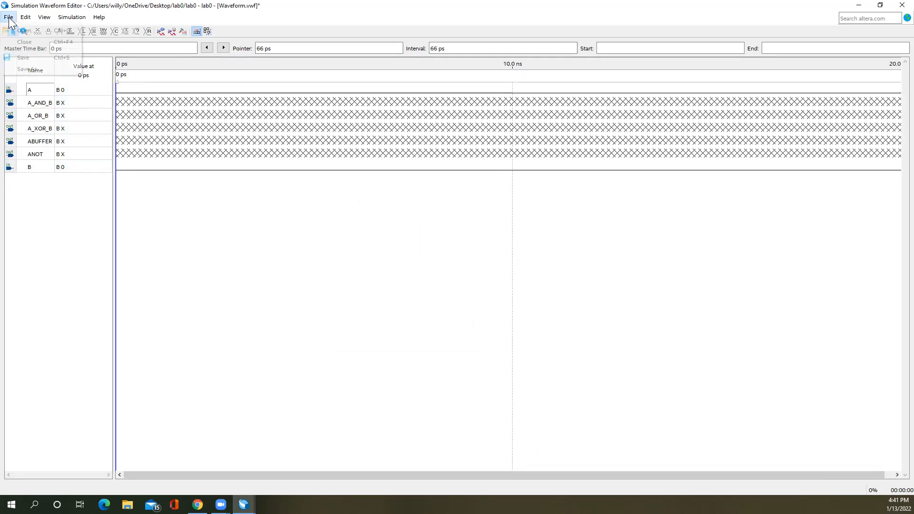
click(22, 68)
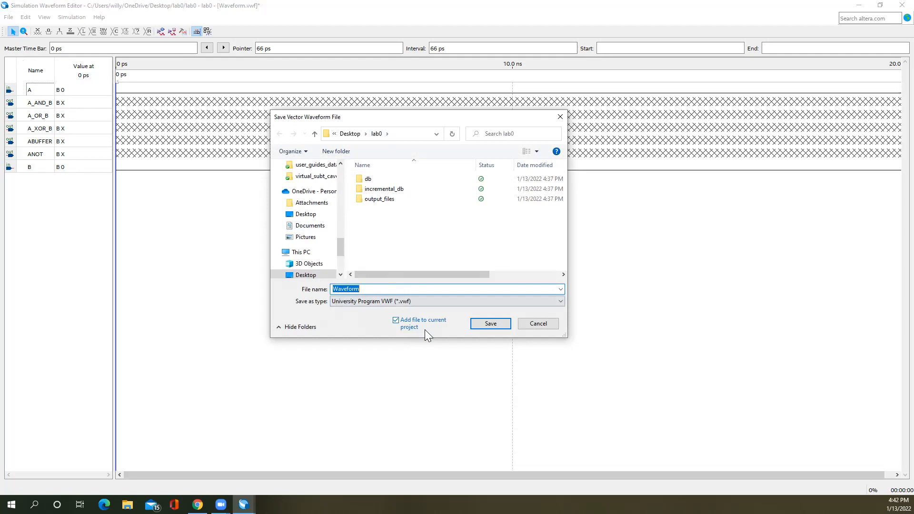
click(487, 323)
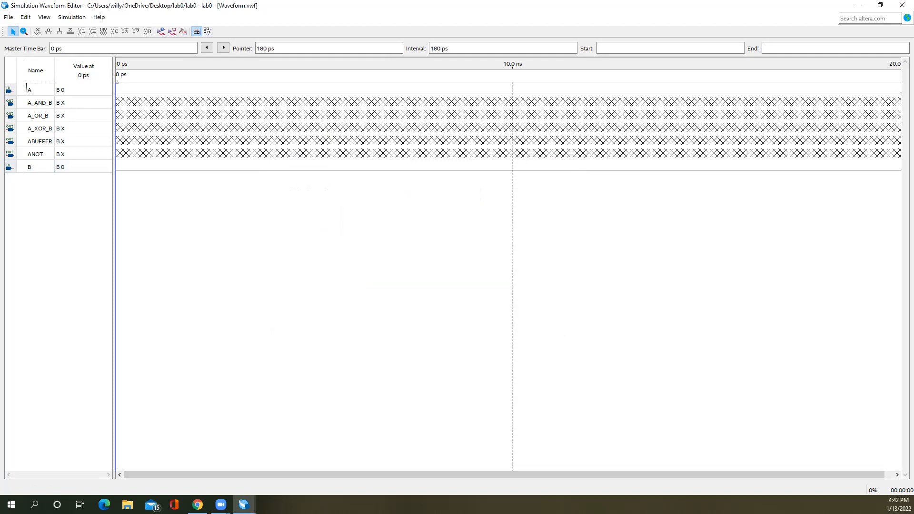
Step: Move input B directly below input A in the waveform's node list
click(17, 171)
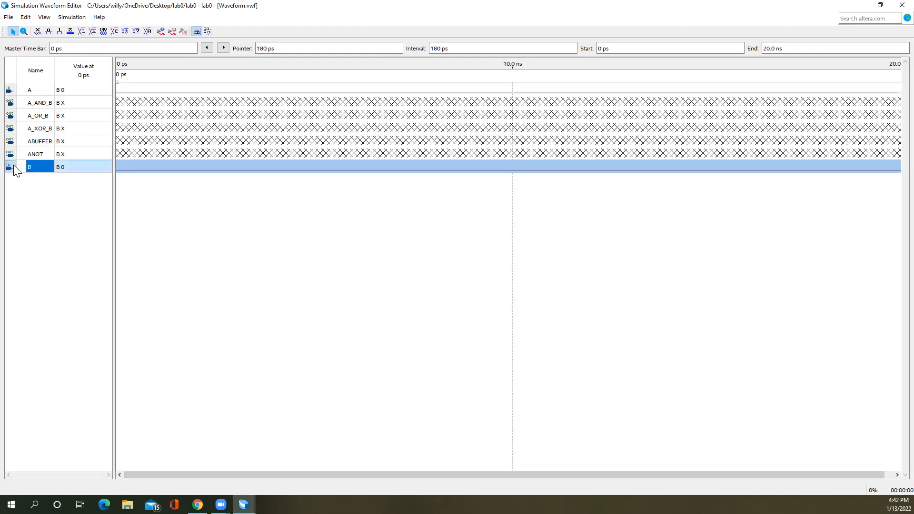
drag(17, 171, 12, 96)
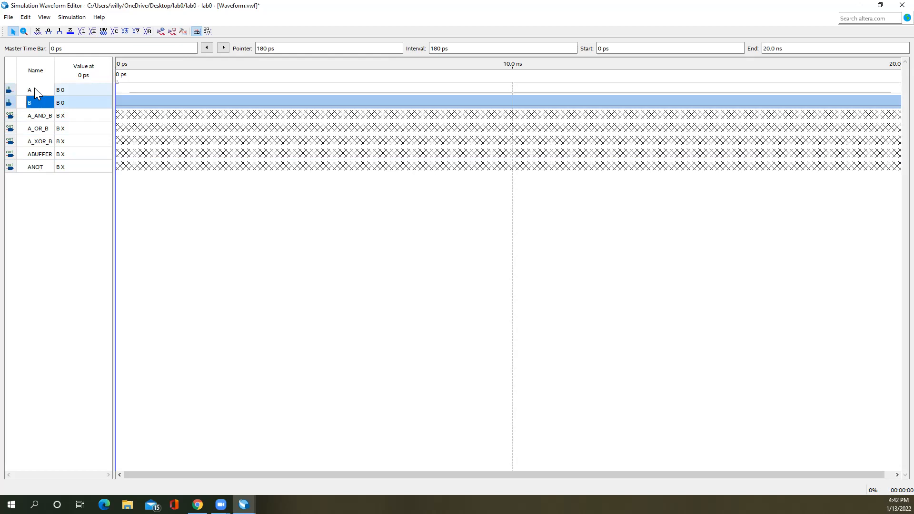
Step: Group inputs A and B under the name input, and expand the group to show both signals
ctrl+click(34, 89)
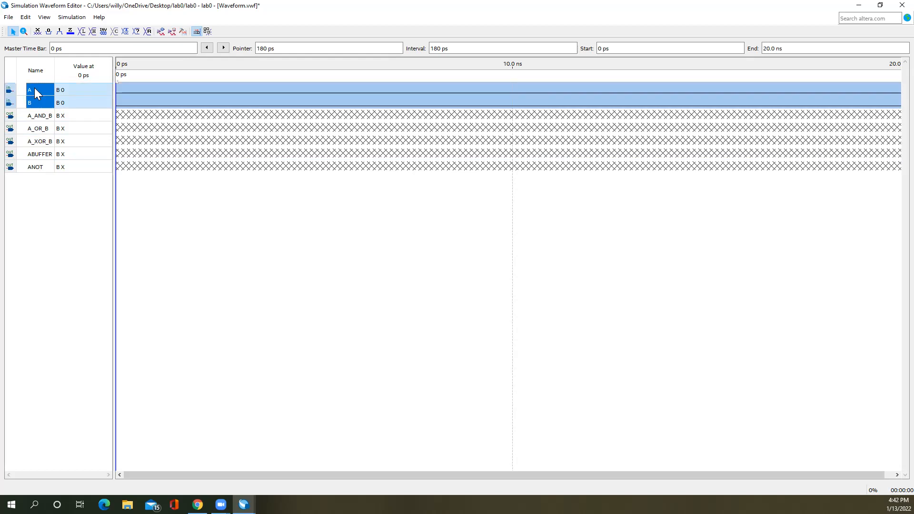
right_click(34, 89)
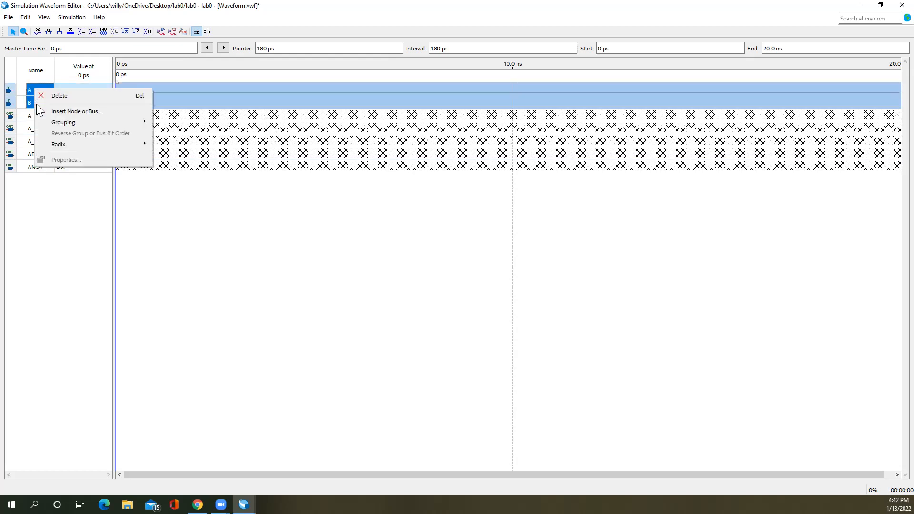
mouse_move(57, 124)
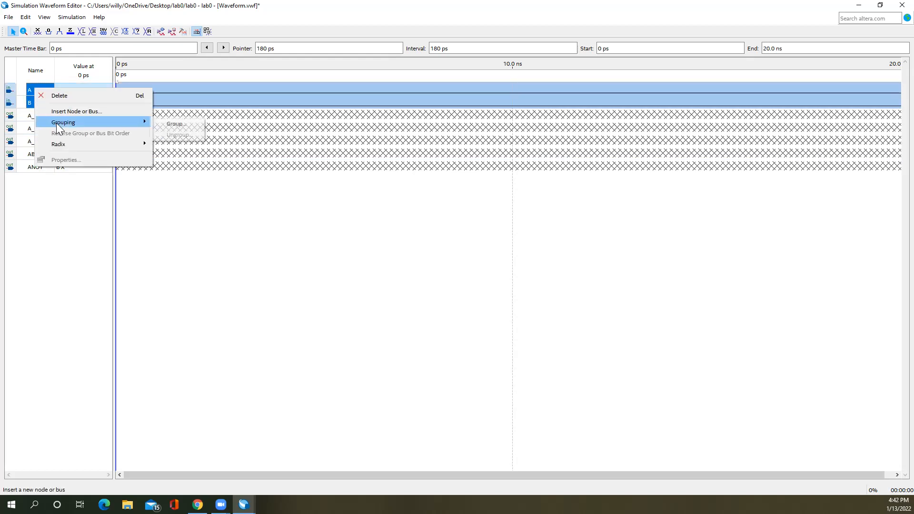
click(173, 124)
text(input)
key(Return)
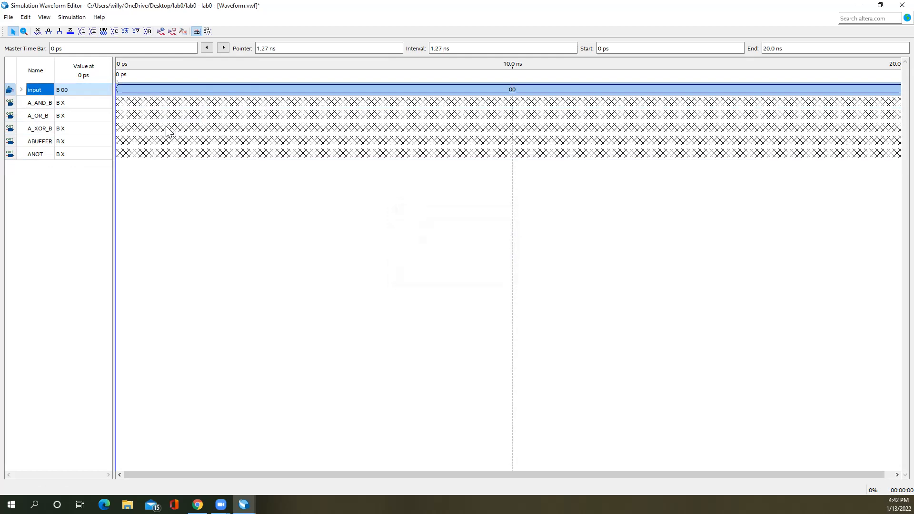
click(20, 90)
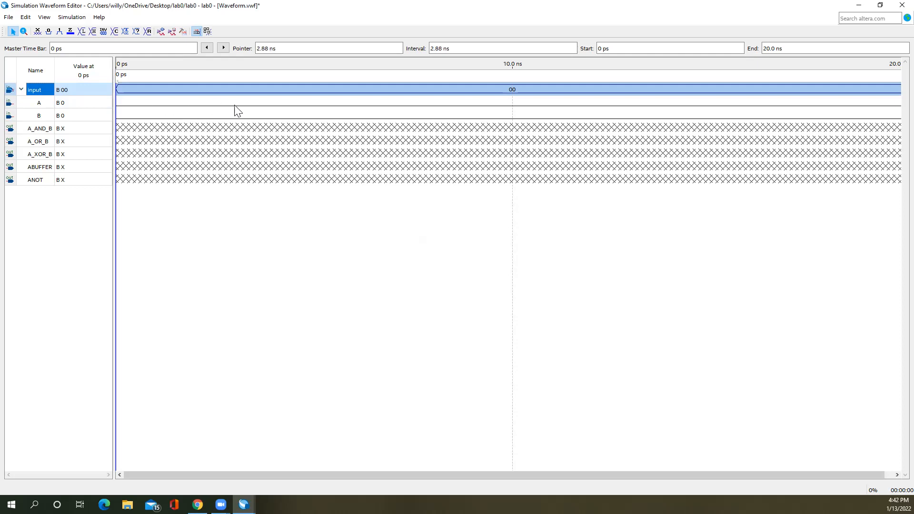
Step: Force input A high over the whole waveform, and force it low again
click(44, 104)
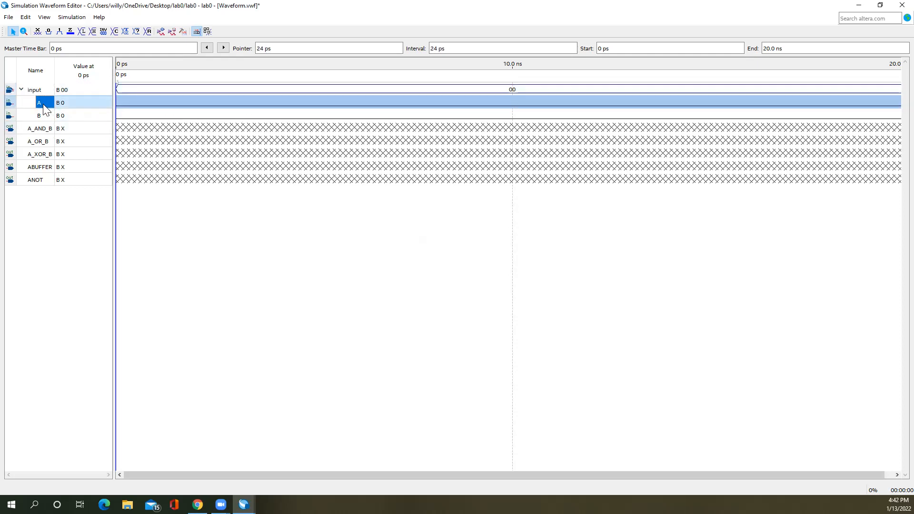
click(60, 33)
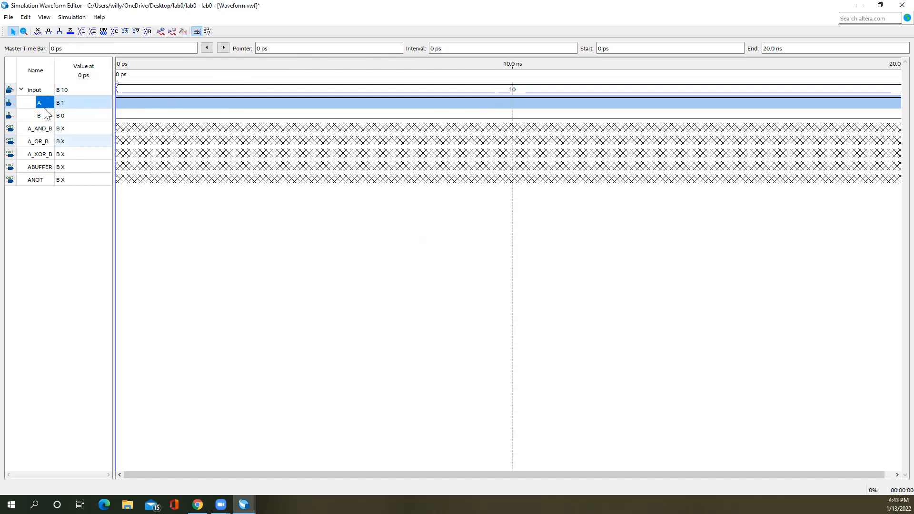
click(49, 31)
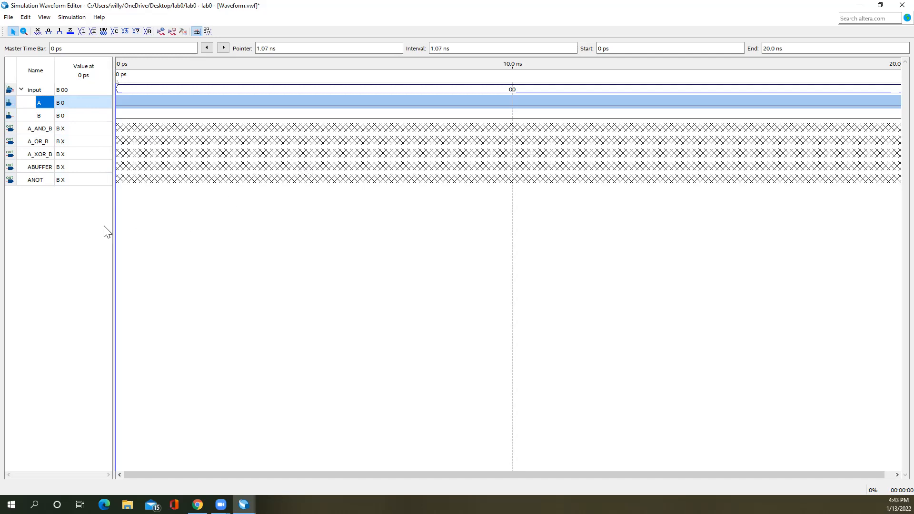
Step: Fill the input group with a binary count starting at 00, incrementing by 1 every 10.0 ns
click(33, 90)
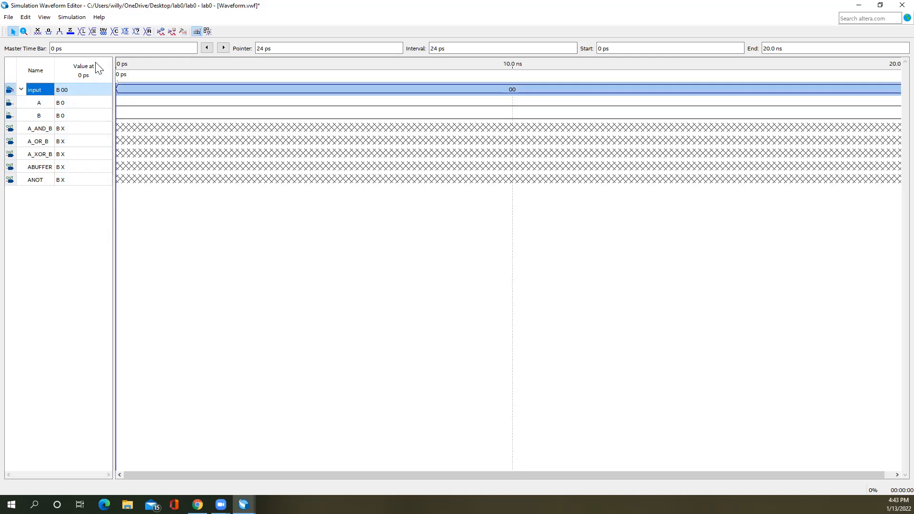
click(116, 32)
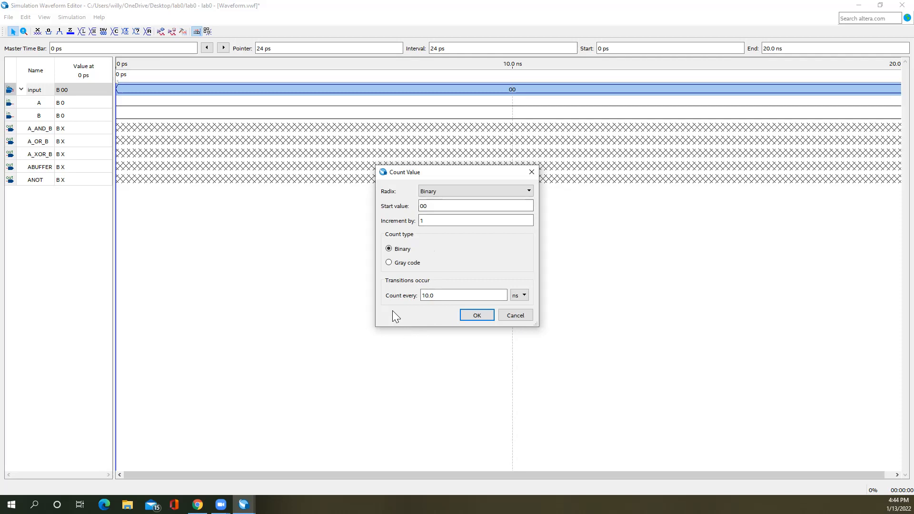
click(468, 315)
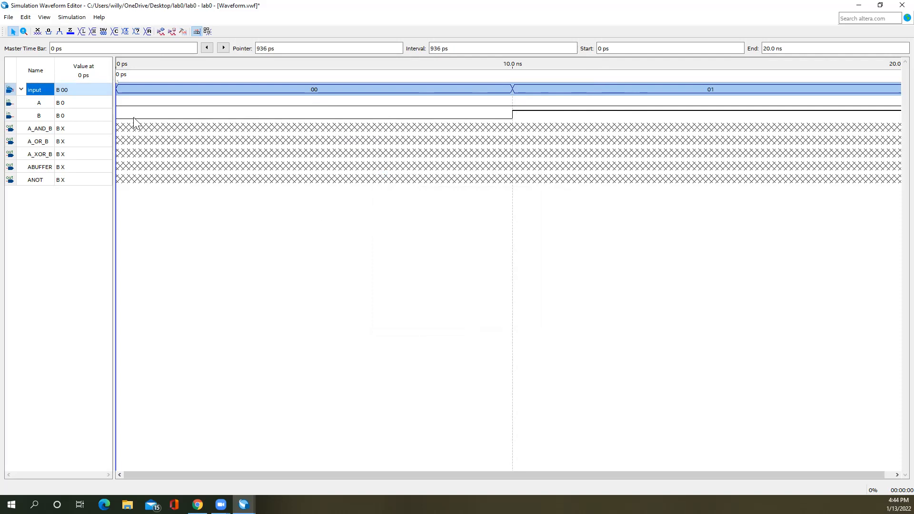
Step: Fill the input group with a binary count starting at 00, incrementing by 1 every 5 ns
click(117, 34)
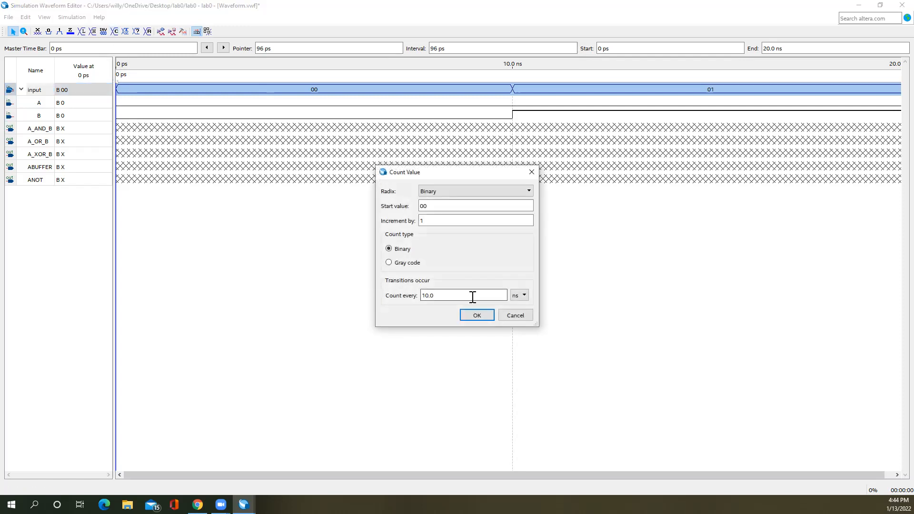
click(468, 296)
key(BackSpace)
key(BackSpace)
key(BackSpace)
key(BackSpace)
text(5)
click(473, 316)
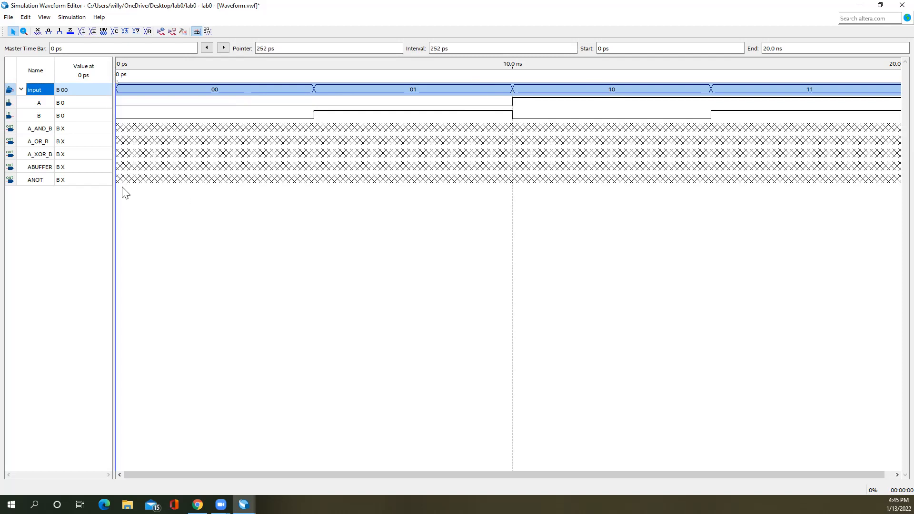
Step: Save the waveform file and run the functional simulation, with its result window maximized
click(9, 17)
click(21, 58)
click(70, 20)
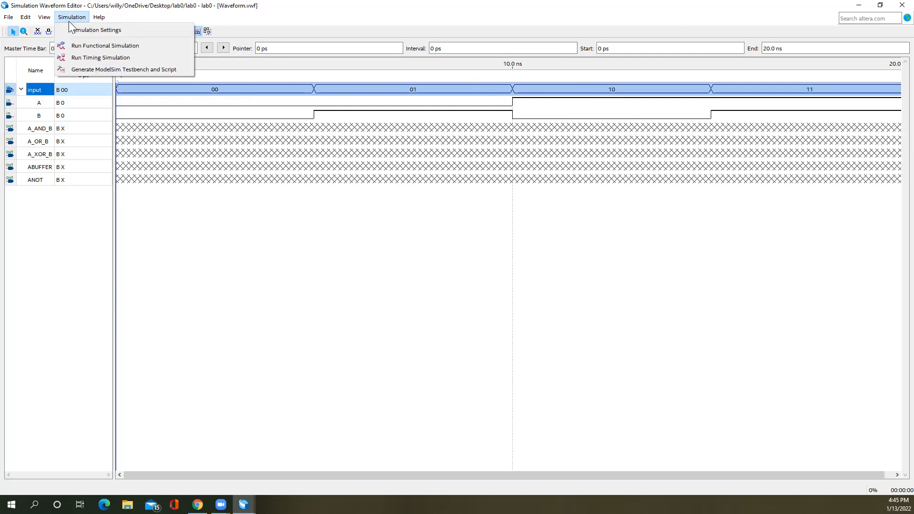
click(77, 45)
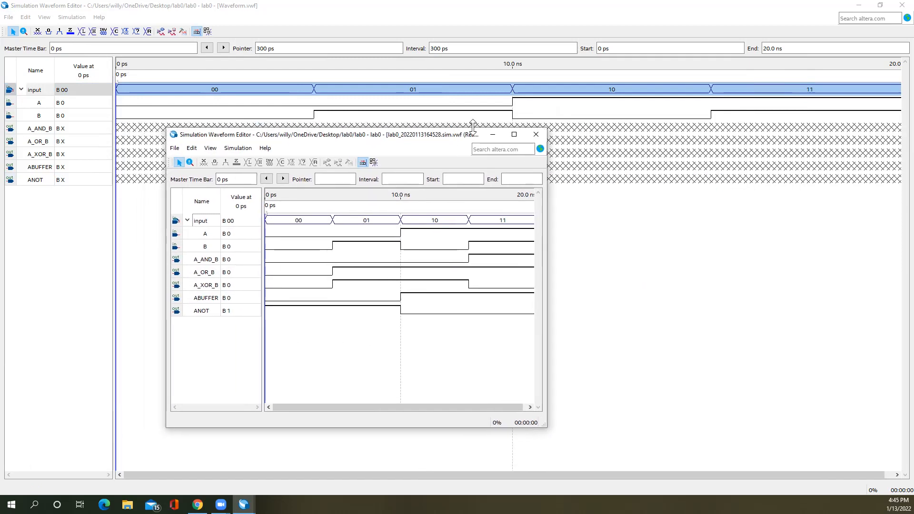
click(514, 135)
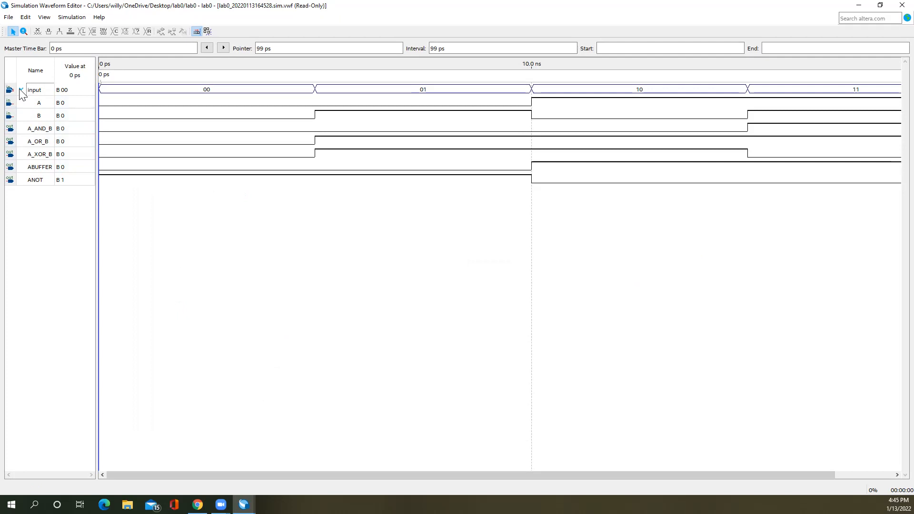
Step: Compare the simulated ANOT and ABUFFER outputs with input A, checking their gates in the lab0 schematic
click(27, 183)
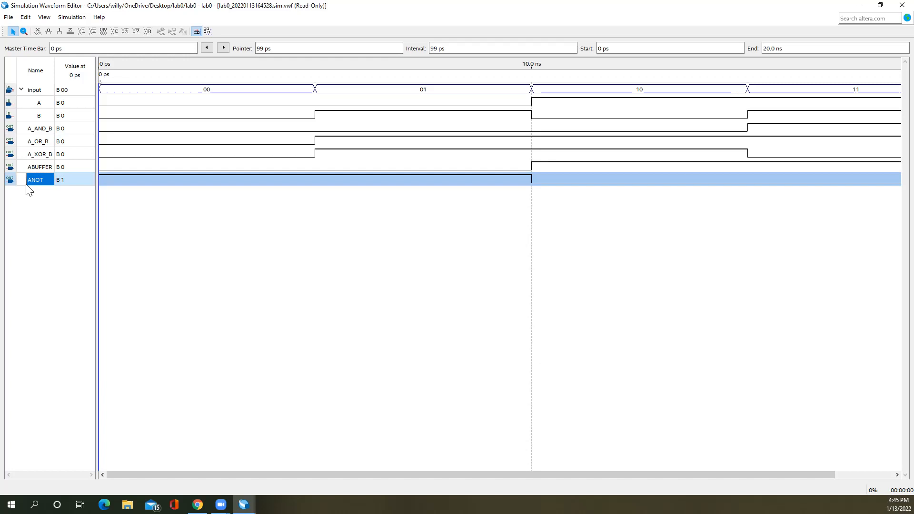
ctrl+click(32, 107)
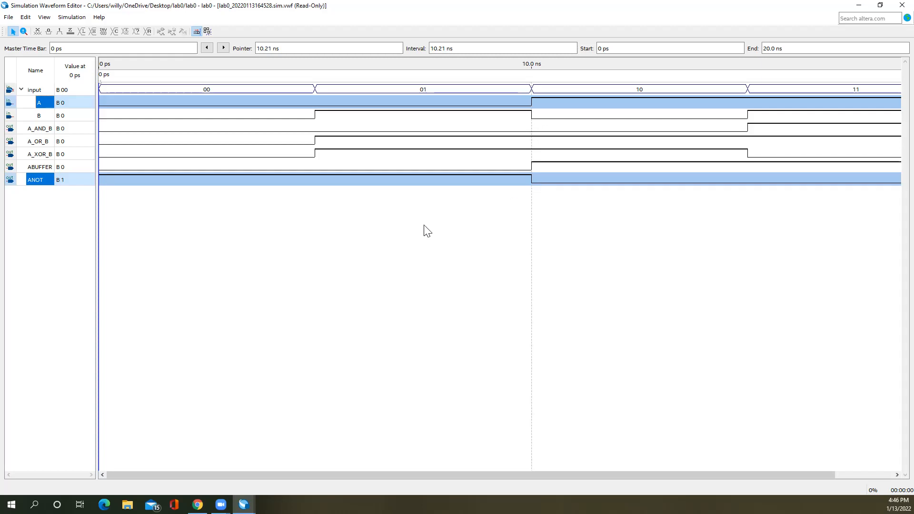
click(42, 167)
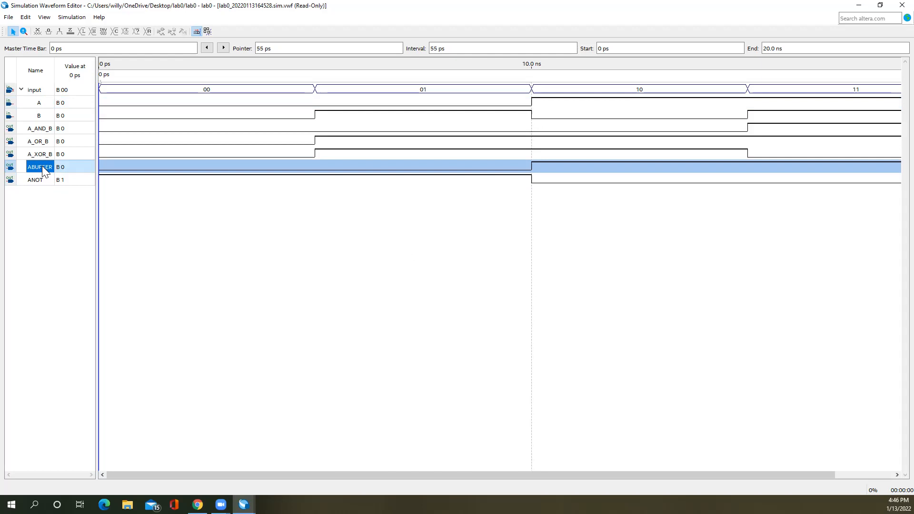
click(860, 6)
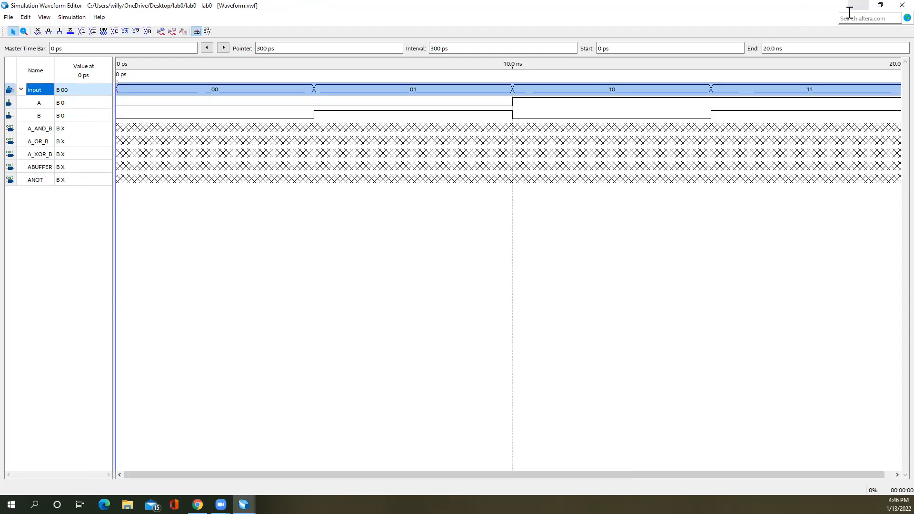
click(858, 6)
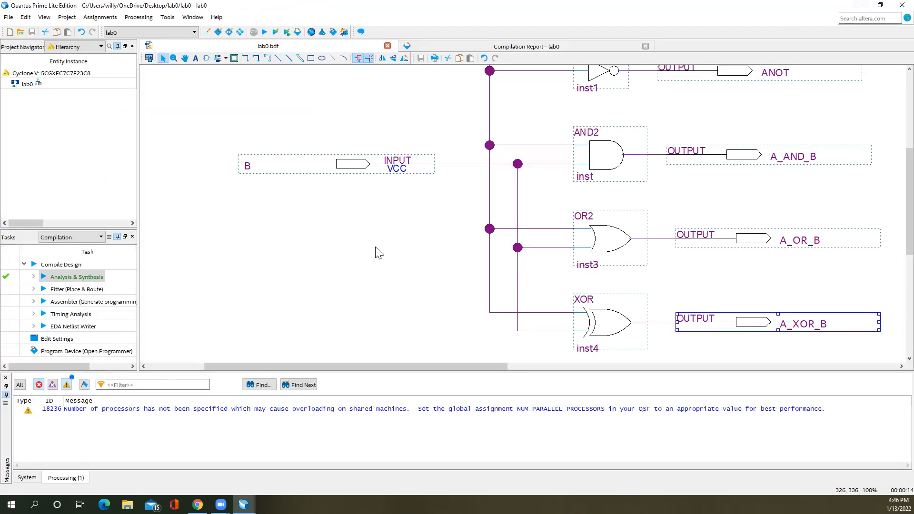
scroll(376, 251, up, 5)
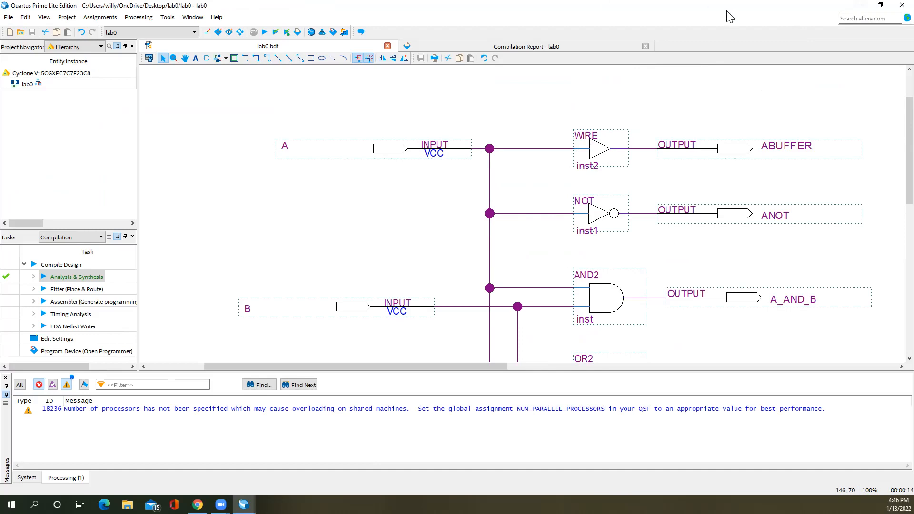
click(859, 5)
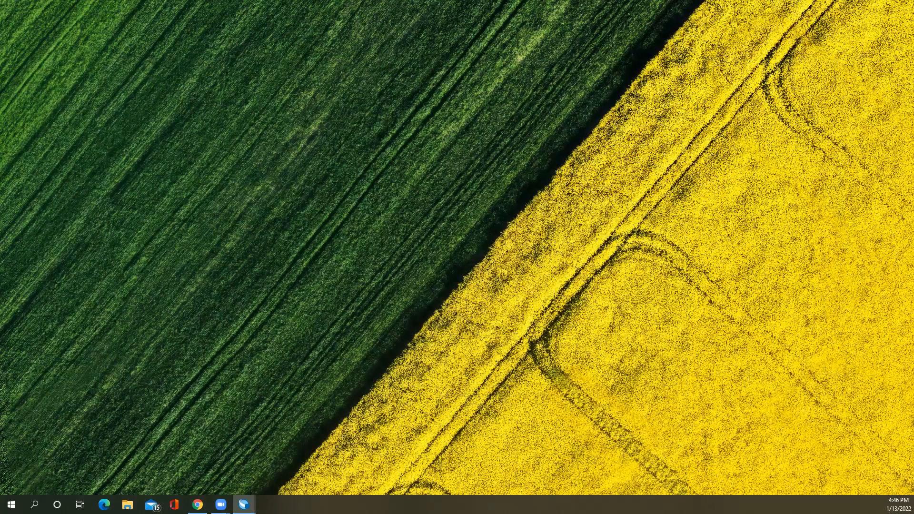
click(244, 505)
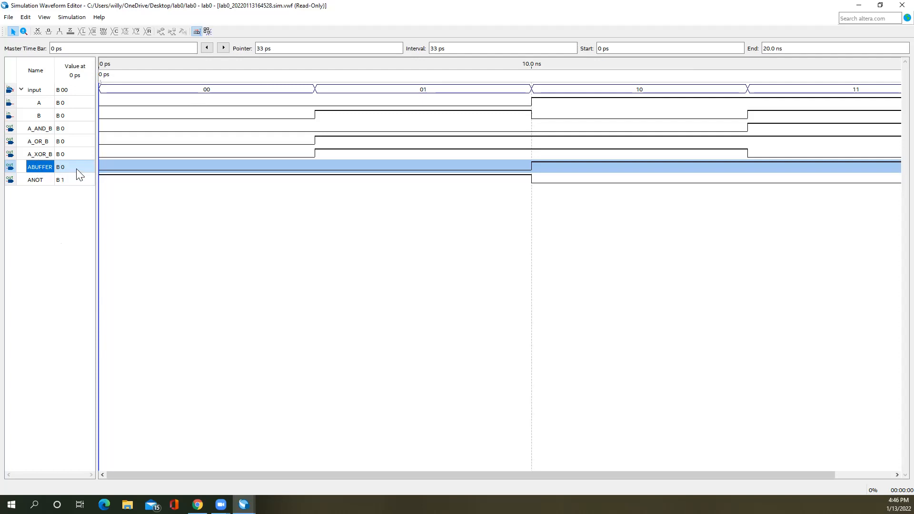
ctrl+click(38, 103)
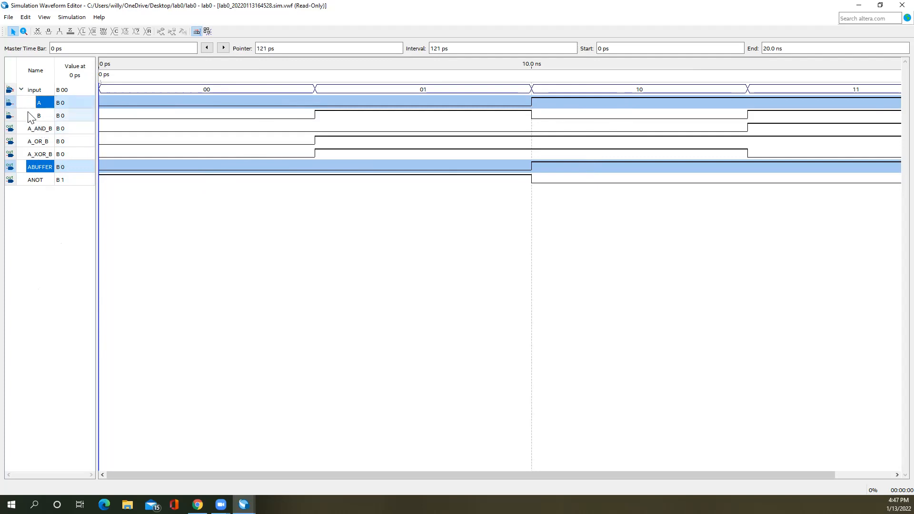
Step: Examine the A_AND_B output and advance the master time bar to the transition at 15.0 ns
click(30, 129)
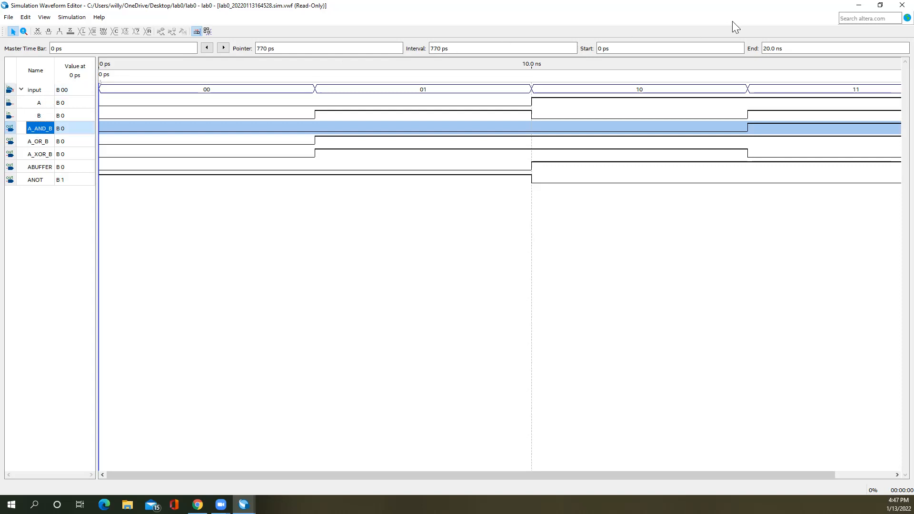
drag(763, 88, 890, 94)
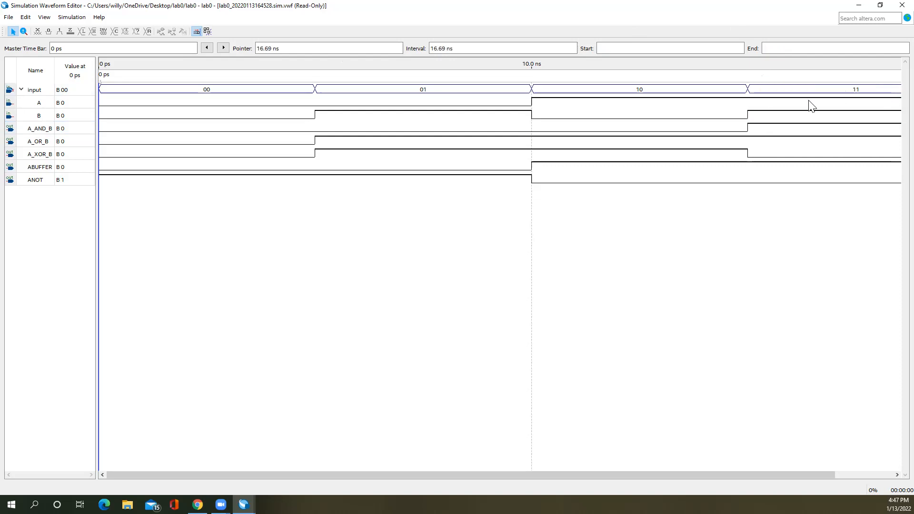
click(226, 44)
click(225, 44)
click(225, 44)
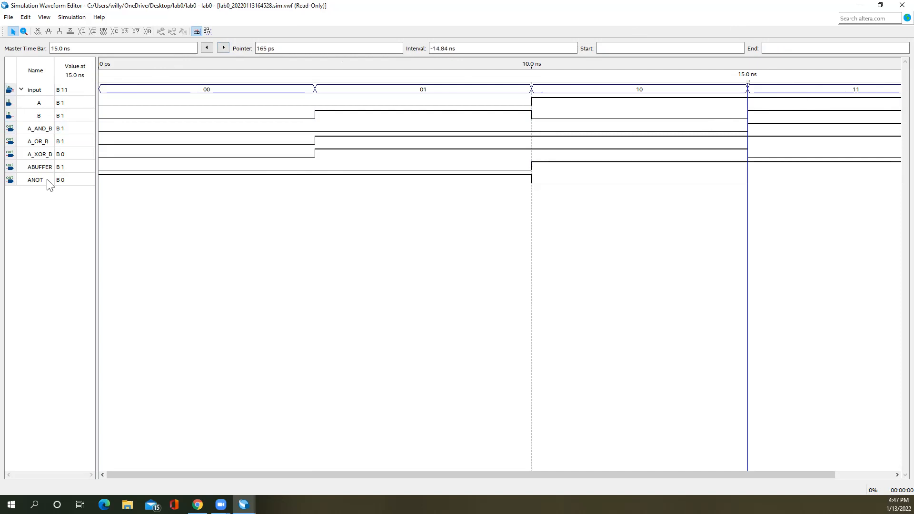
Step: Compare A_AND_B and A_OR_B against the collapsed input group with a wider Name column, and expand the group again
click(21, 90)
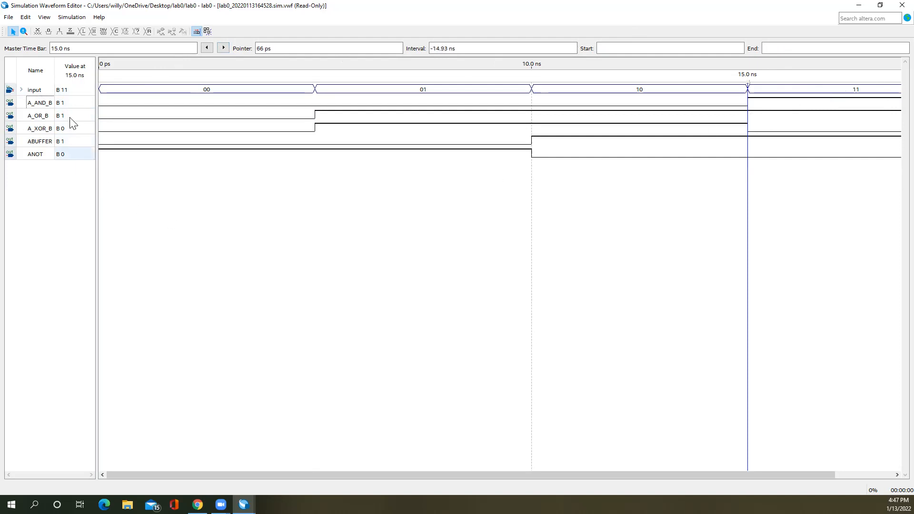
drag(55, 75, 64, 80)
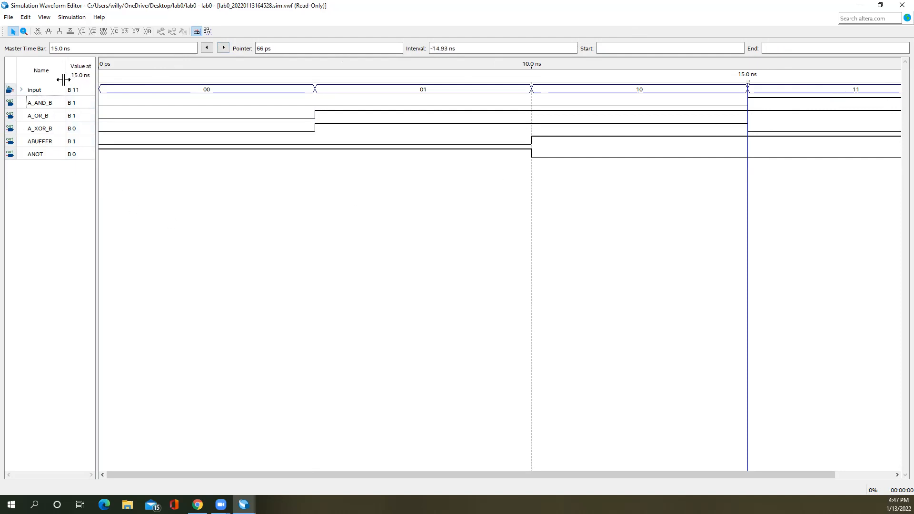
click(50, 106)
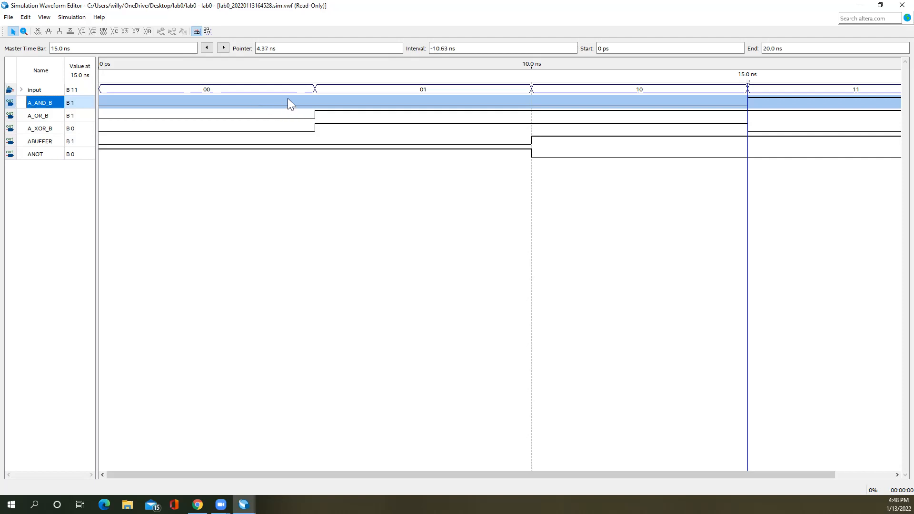
click(42, 116)
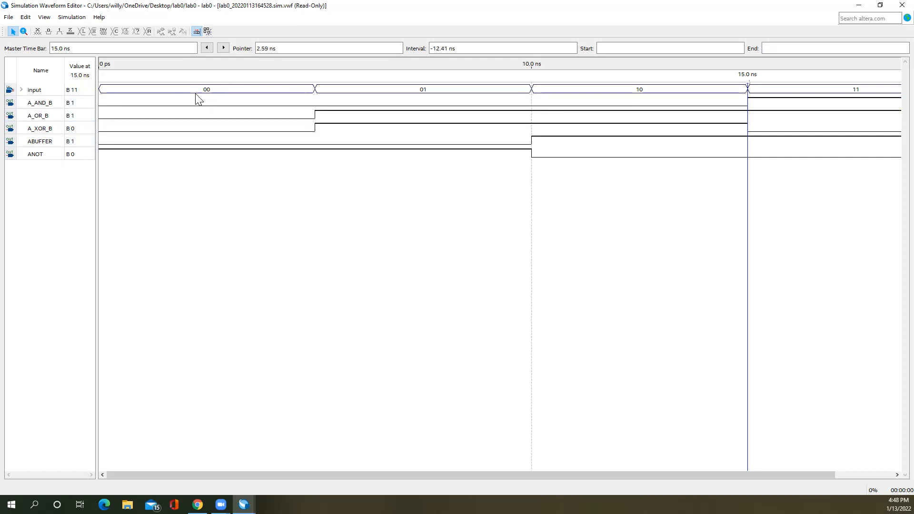
click(21, 90)
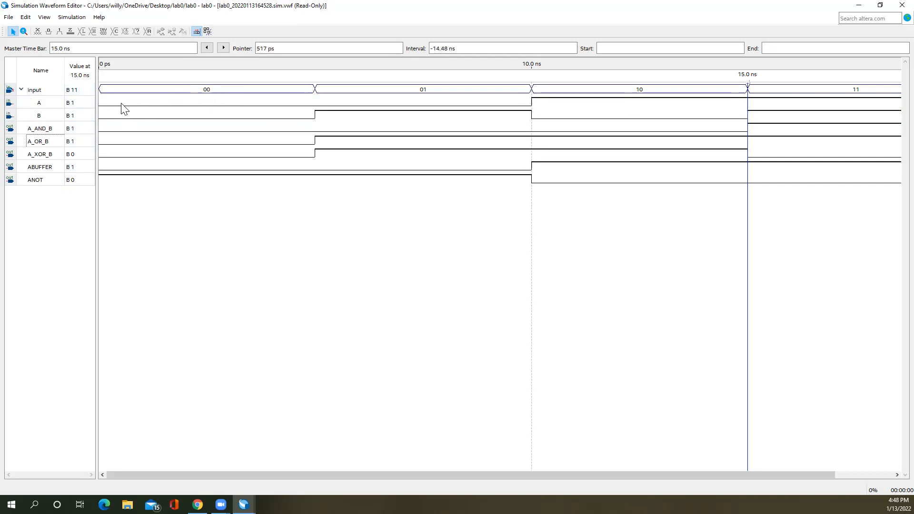
Step: Advance the master time bar to 20.0 ns and highlight the input group in the simulation results
click(223, 48)
click(51, 93)
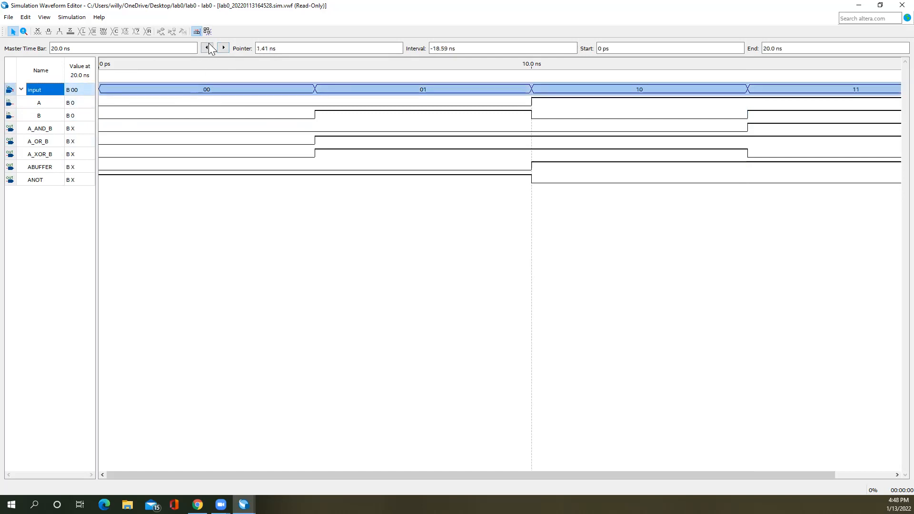
click(223, 48)
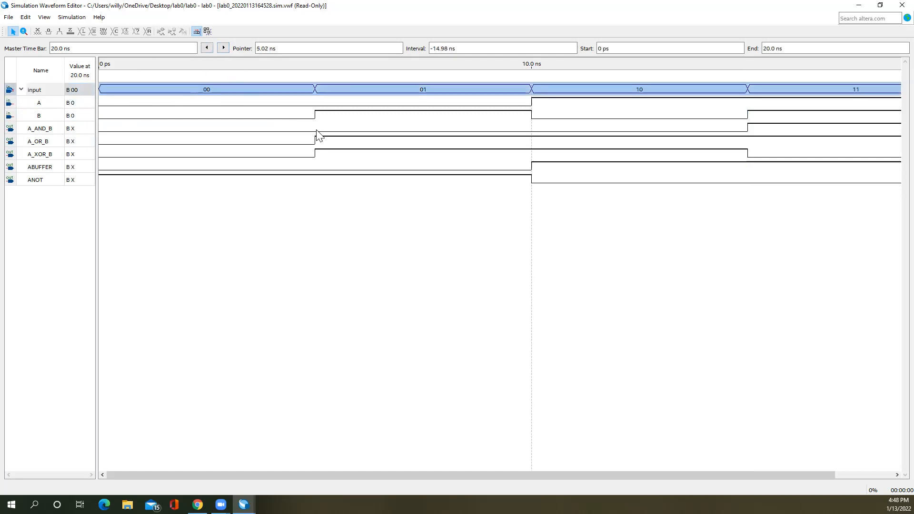
Step: Examine A_OR_B with the master time bar at its 5.0 ns transition, and A_XOR_B at its 15.0 ns transition
click(40, 141)
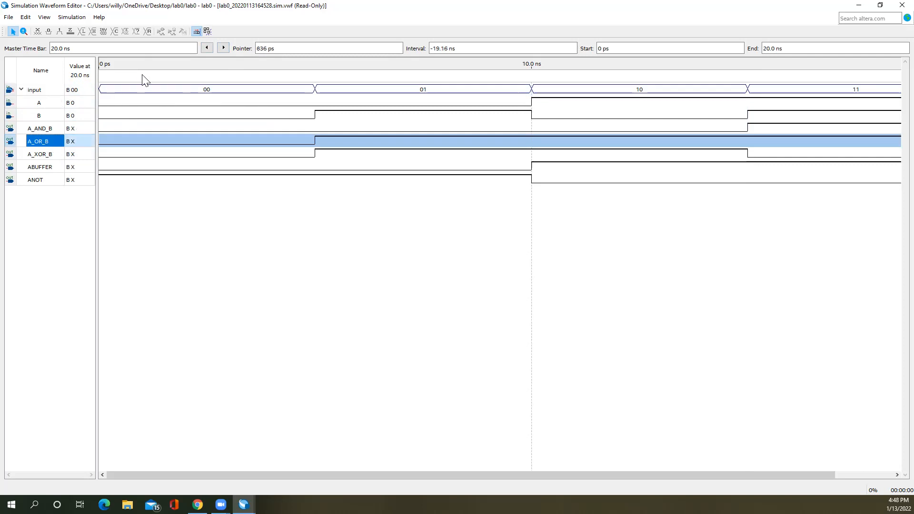
click(221, 50)
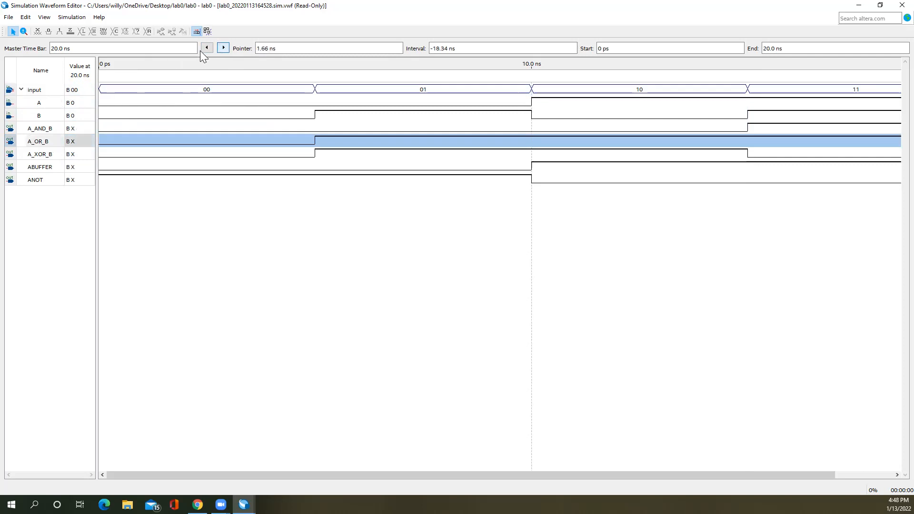
click(206, 48)
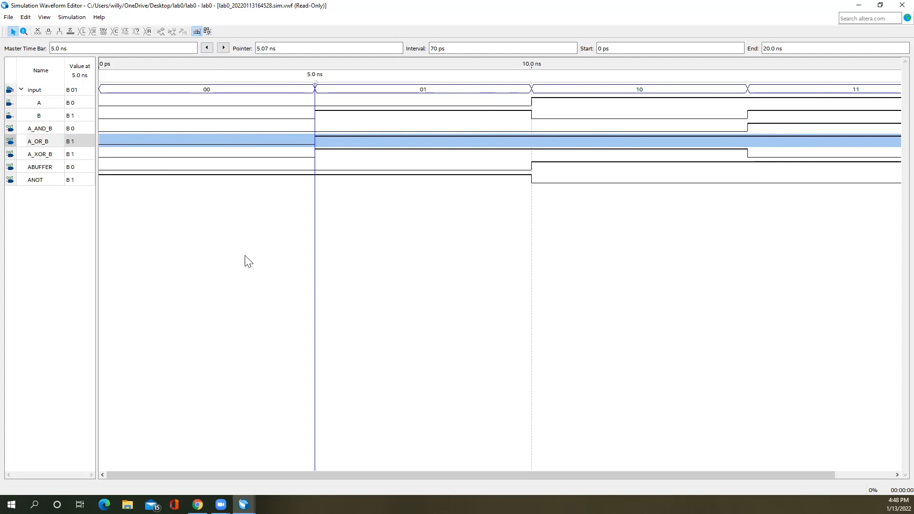
click(41, 158)
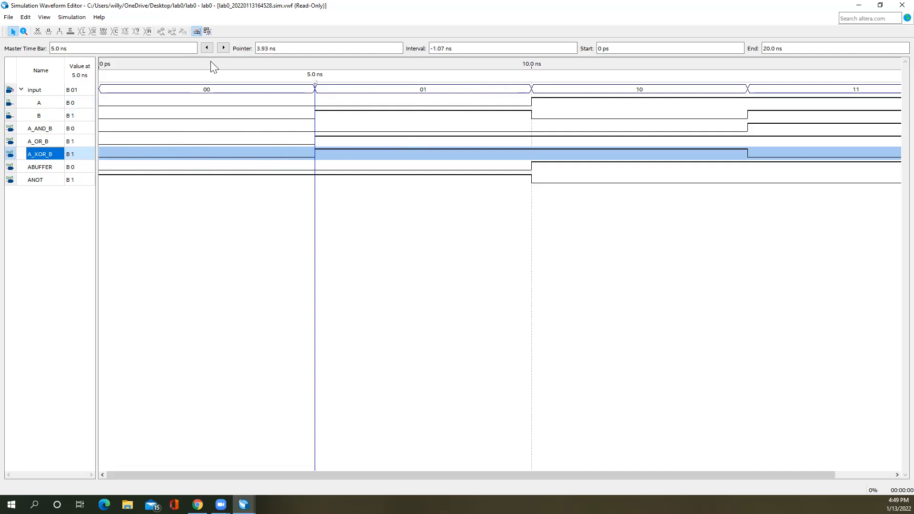
click(224, 48)
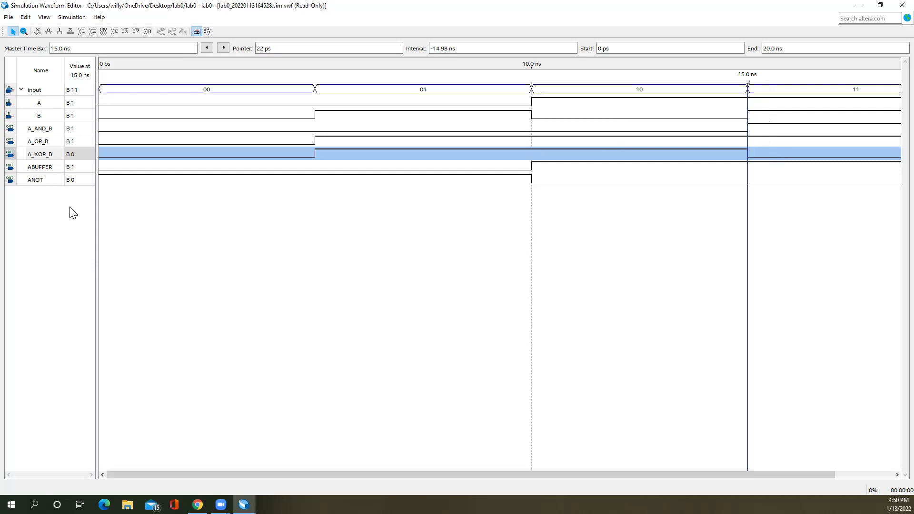
Step: Close the simulation results and the waveform, and list the project's files in the Project Navigator
click(9, 19)
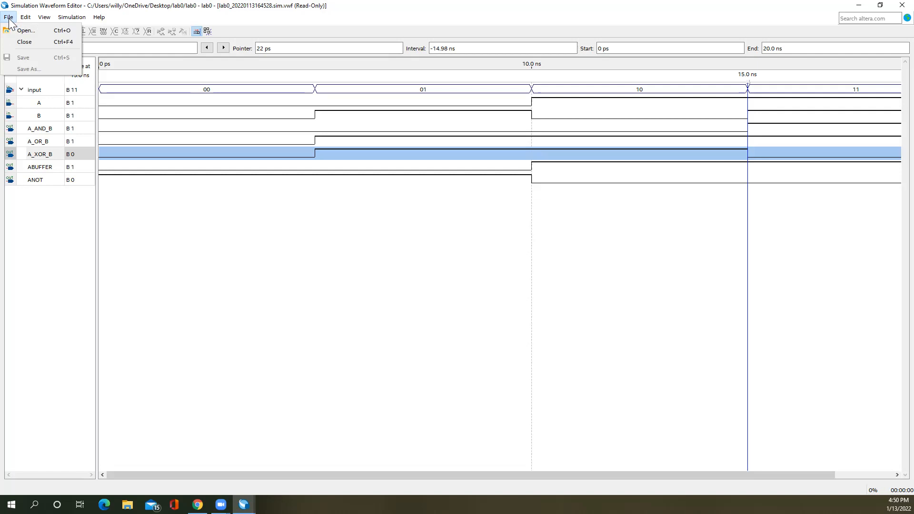
click(247, 15)
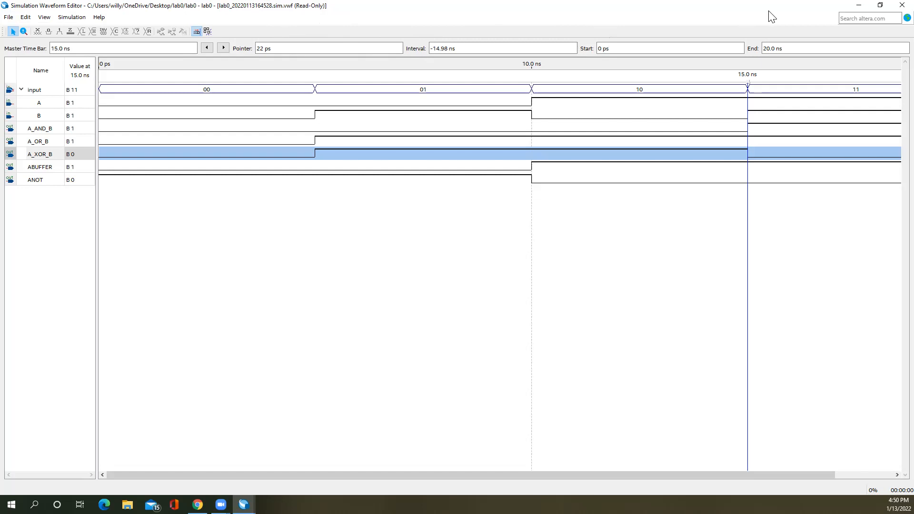
click(901, 6)
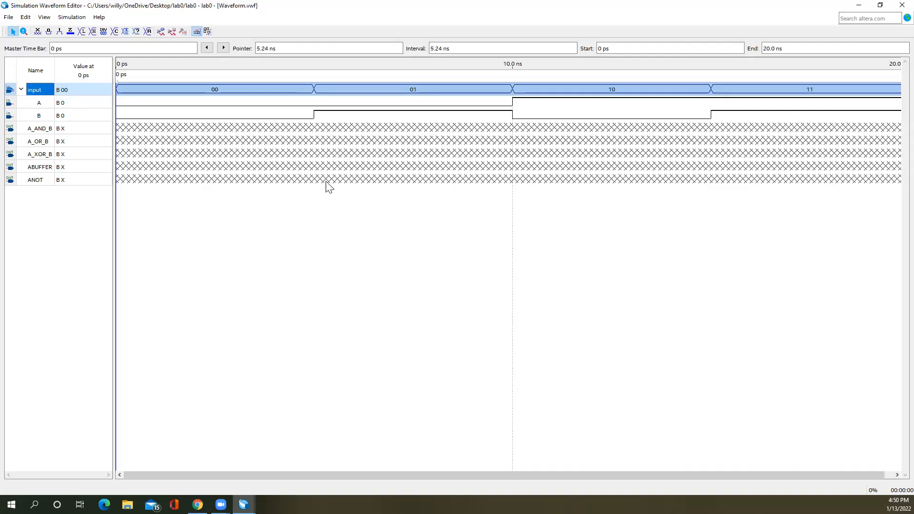
click(902, 5)
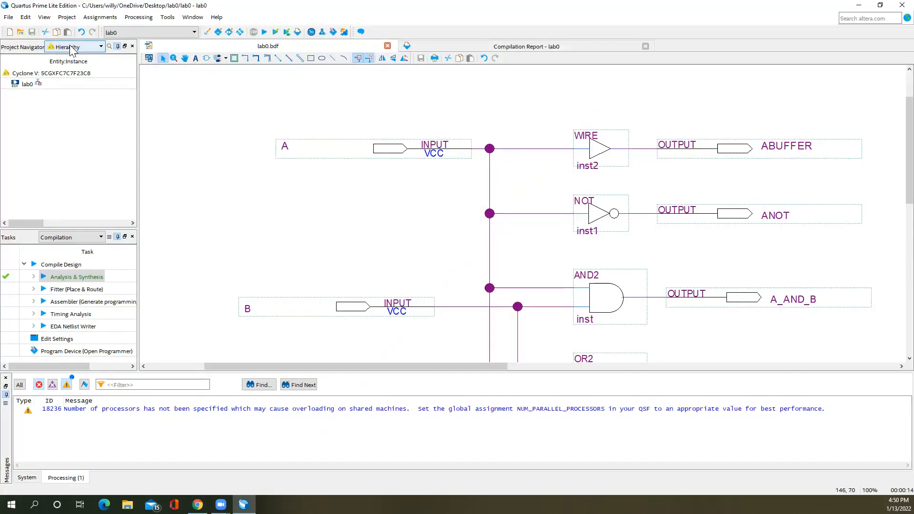
click(71, 47)
click(73, 69)
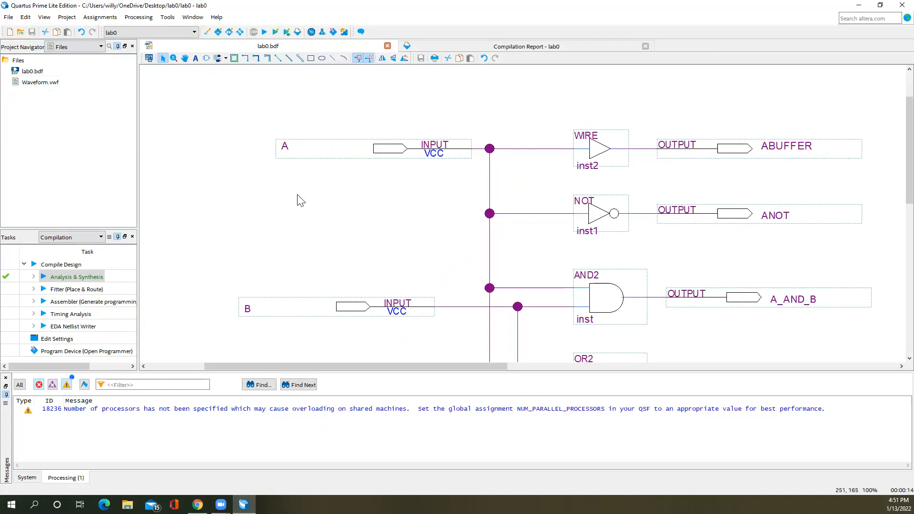
Step: Delete the wire between input A's junction and the WIRE buffer in the lab0 schematic
click(553, 148)
click(553, 148)
click(543, 149)
key(Delete)
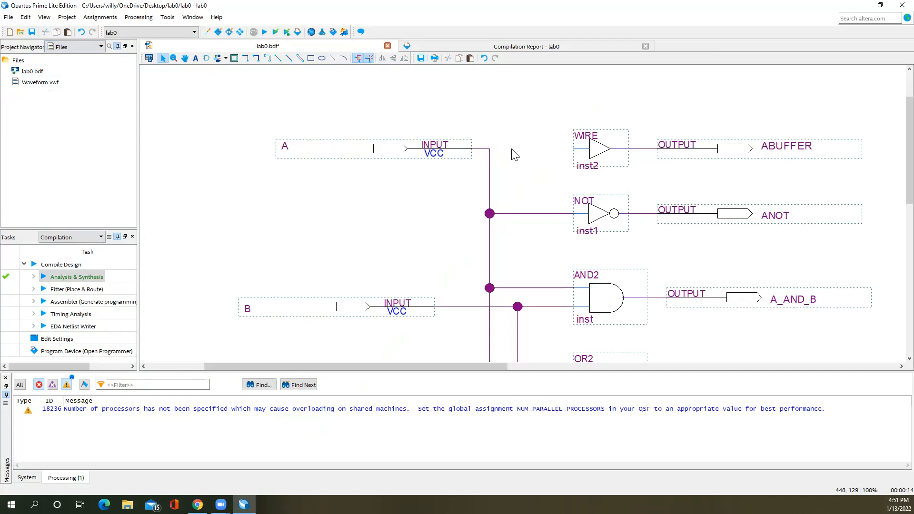
Step: Redraw the wire from input A's junction to slightly past the WIRE buffer's input pin, and delete the stub that overshoots into the symbol
click(490, 151)
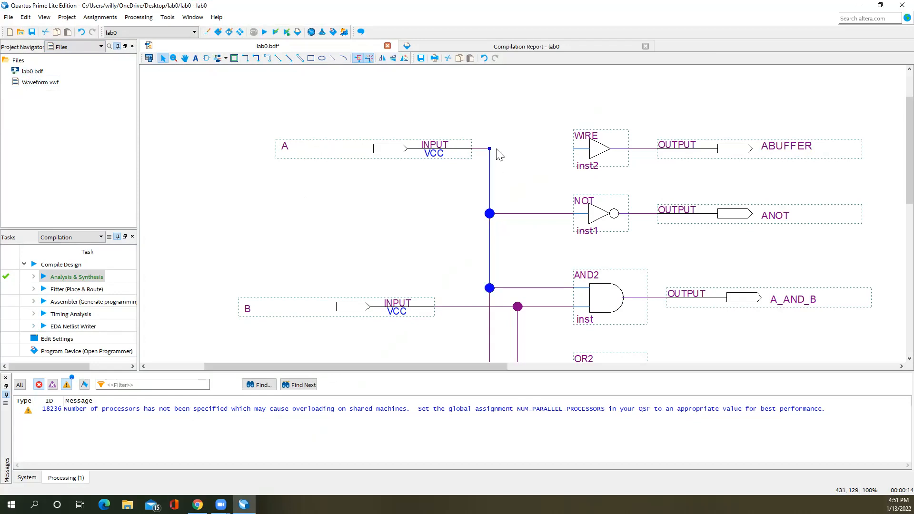
click(245, 59)
drag(489, 146, 583, 149)
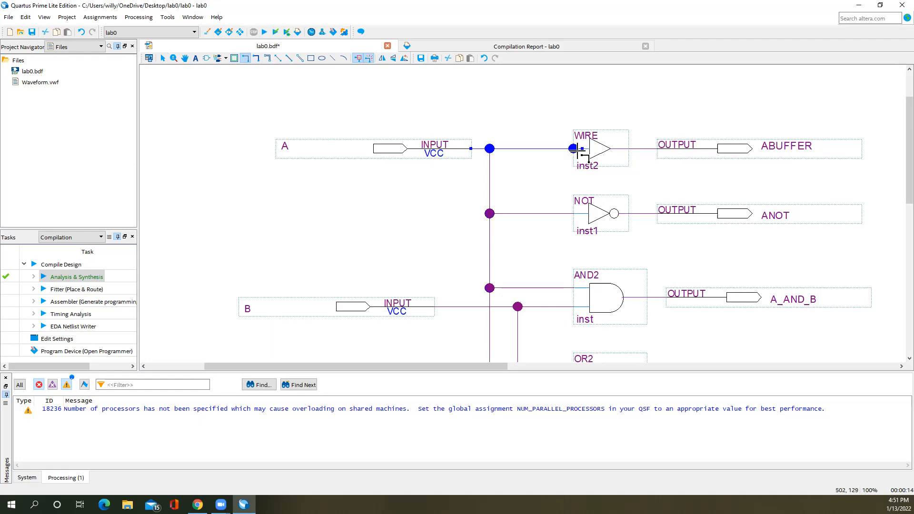
key(Escape)
click(527, 183)
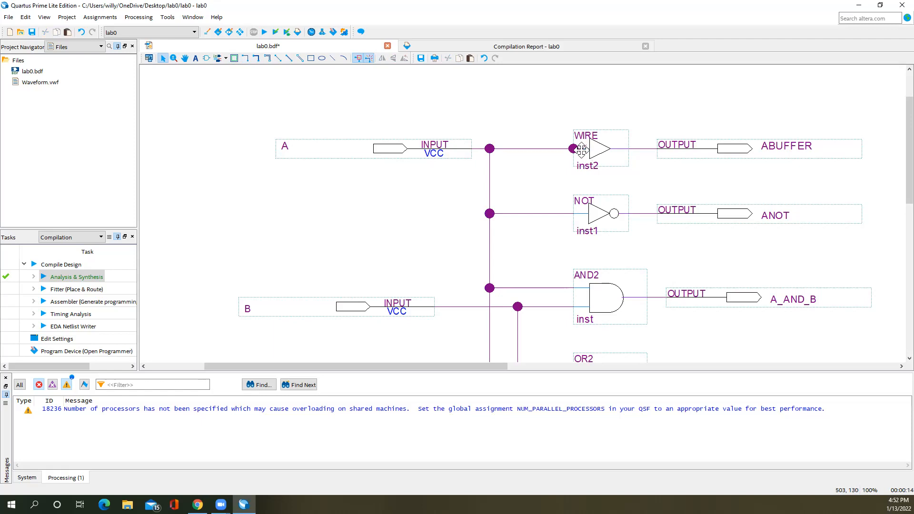
click(582, 149)
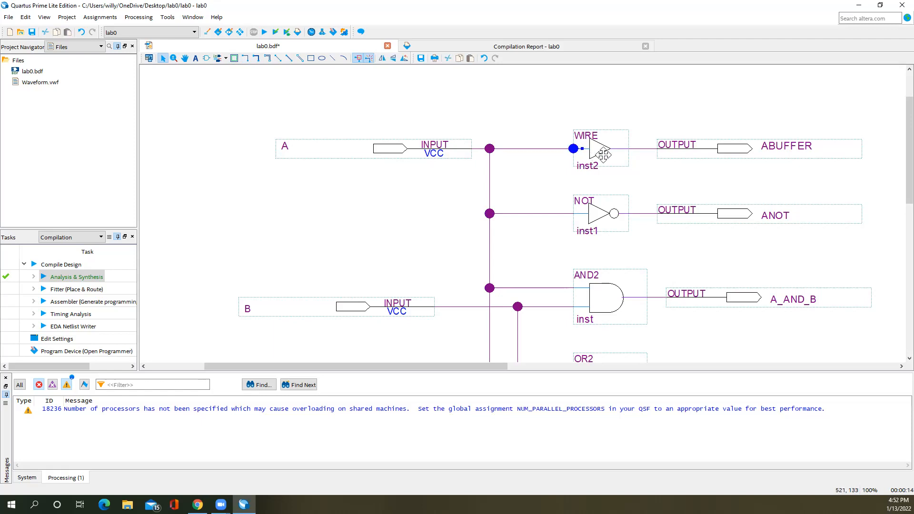
key(Delete)
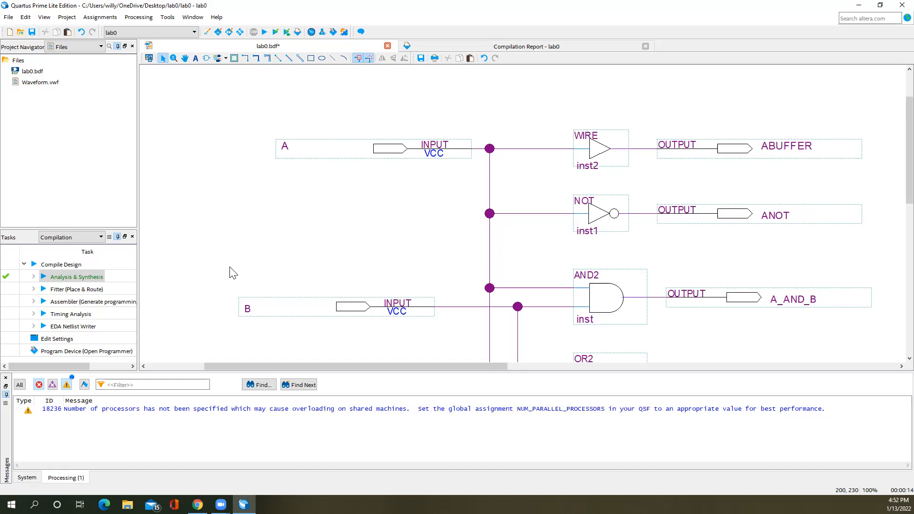
Step: Save the lab0 schematic and rerun Analysis & Synthesis
key(ctrl+s)
double_click(89, 278)
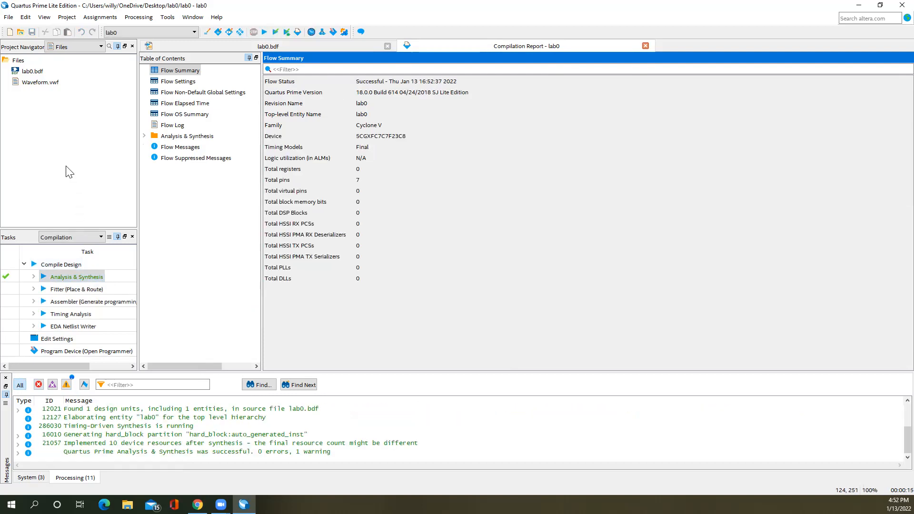
Step: Run a functional simulation of Waveform.vwf, and close both the results and the waveform
double_click(42, 82)
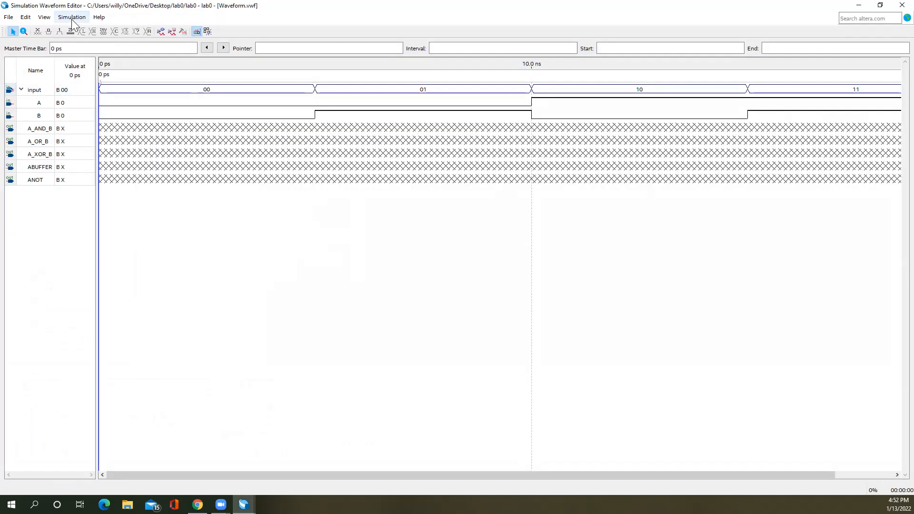
click(71, 17)
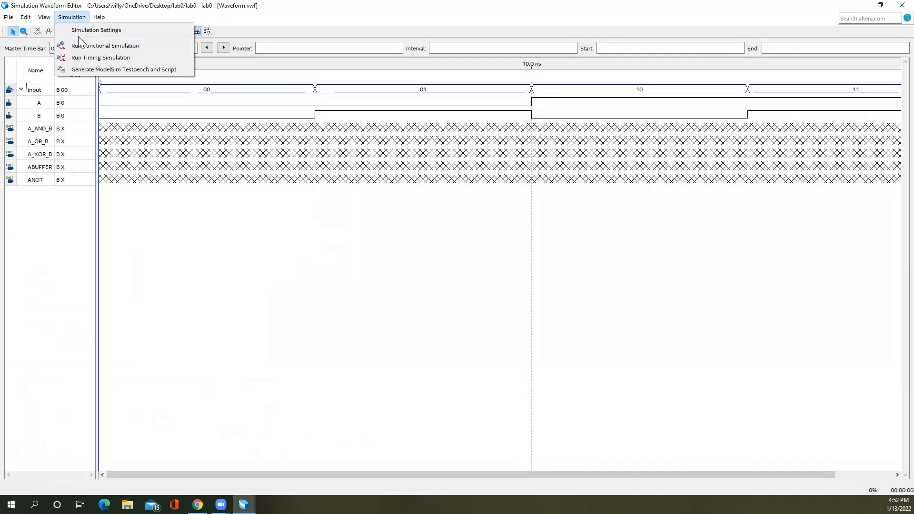
click(83, 43)
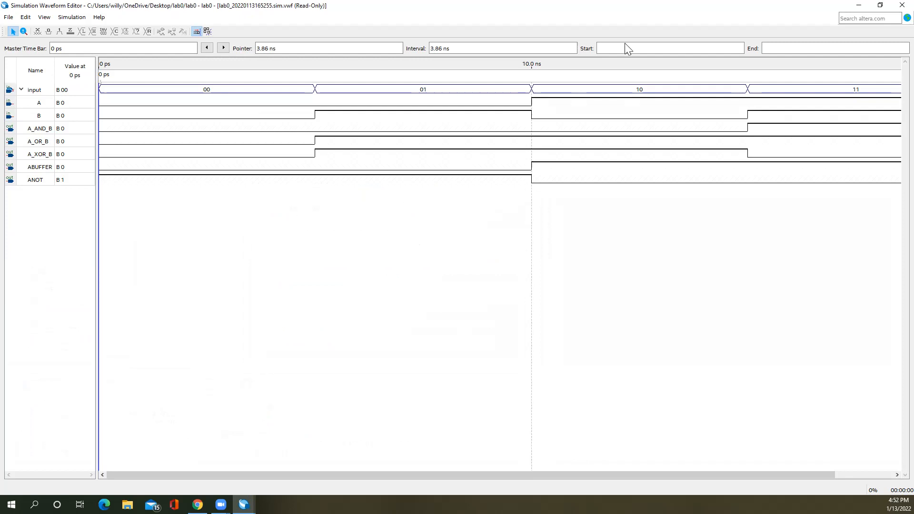
click(894, 6)
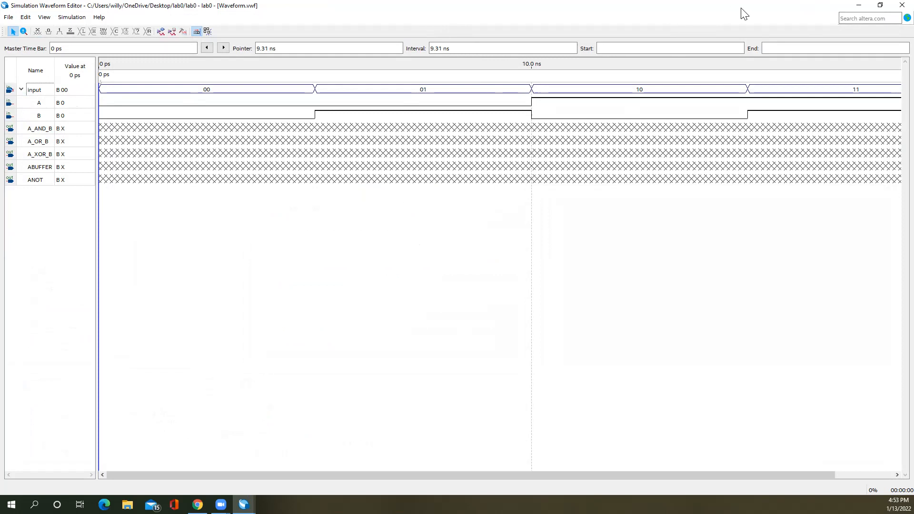
click(895, 7)
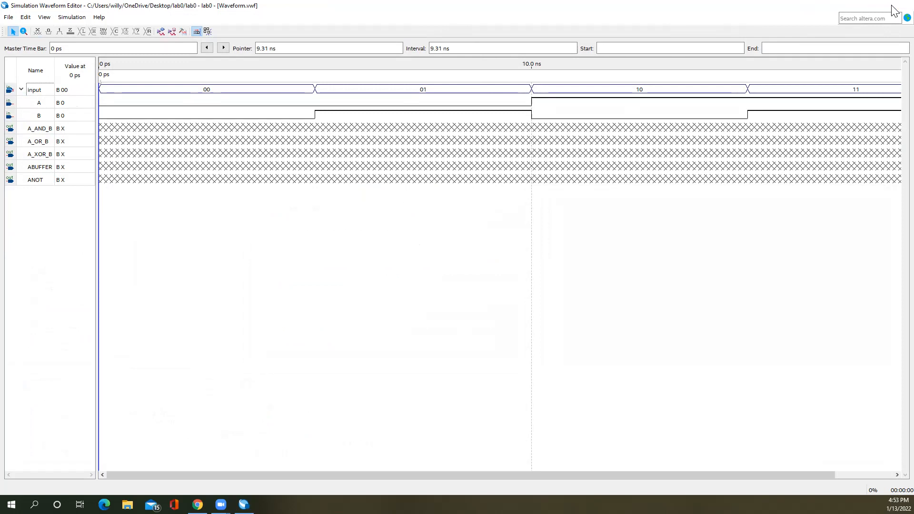